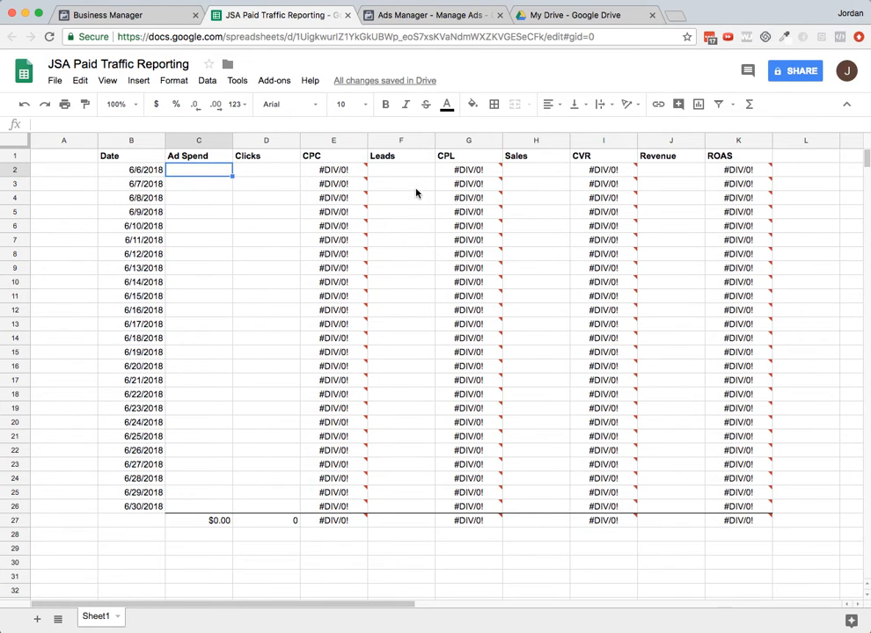
- Review the Clicks, Leads and Sales column headers and scroll through the reporting table
mouse_move(450, 173)
mouse_move(367, 167)
left_click(246, 156)
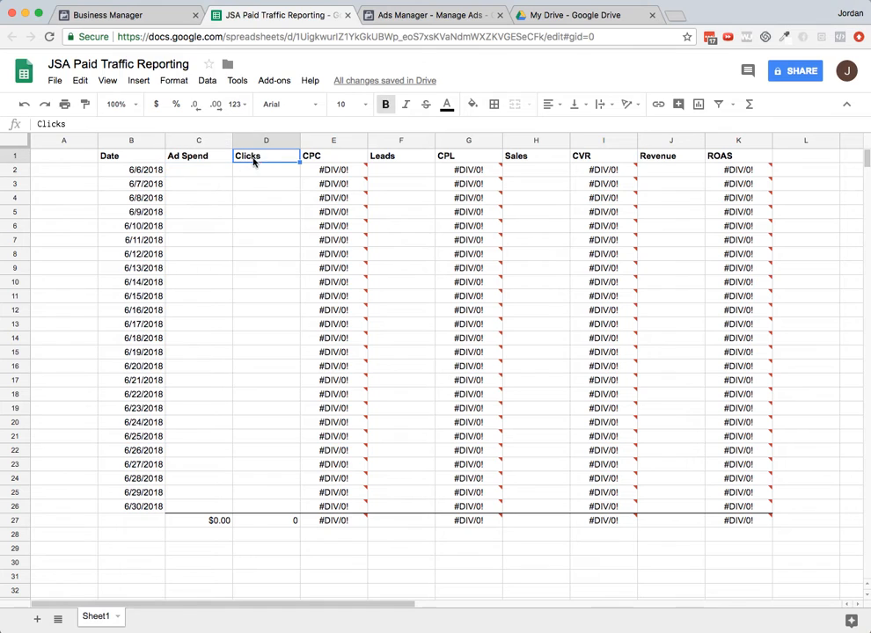
left_click(396, 158)
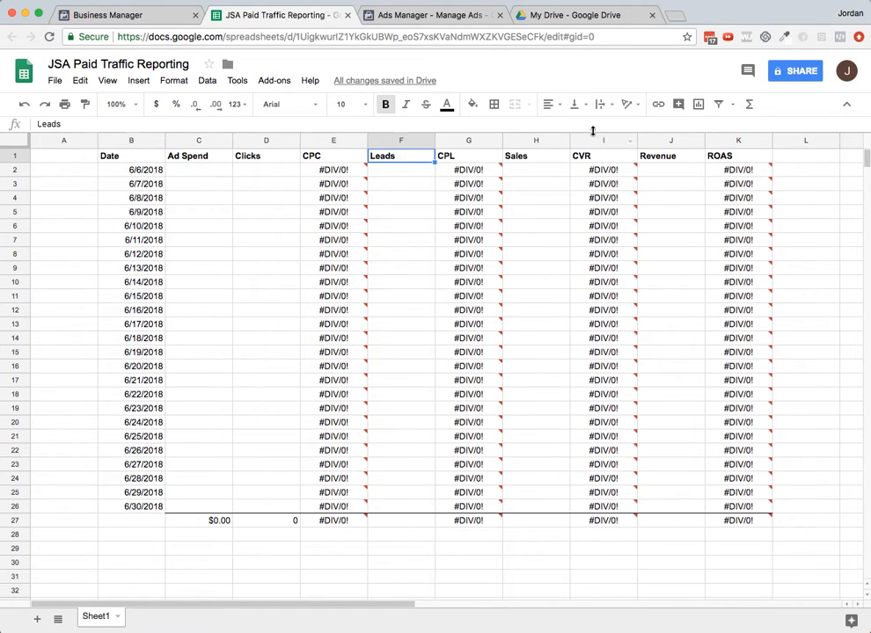
left_click(533, 159)
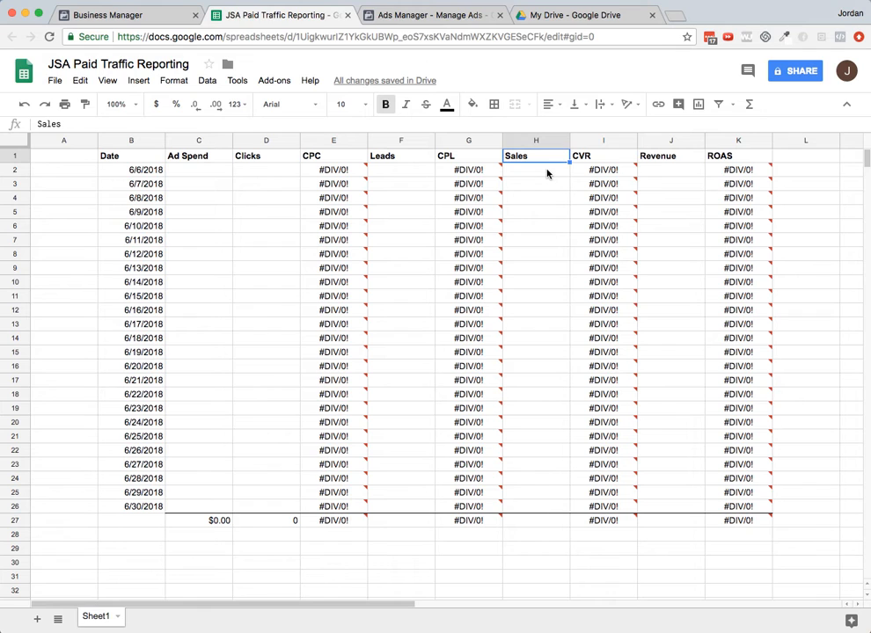
scroll(528, 229, "down", 3)
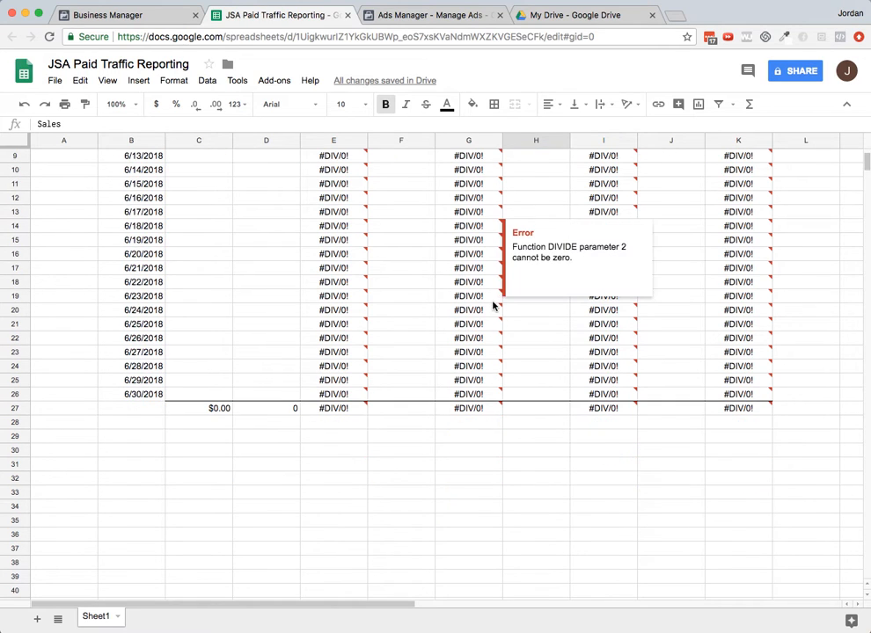
scroll(299, 537, "up", 3)
scroll(267, 490, "down", 5)
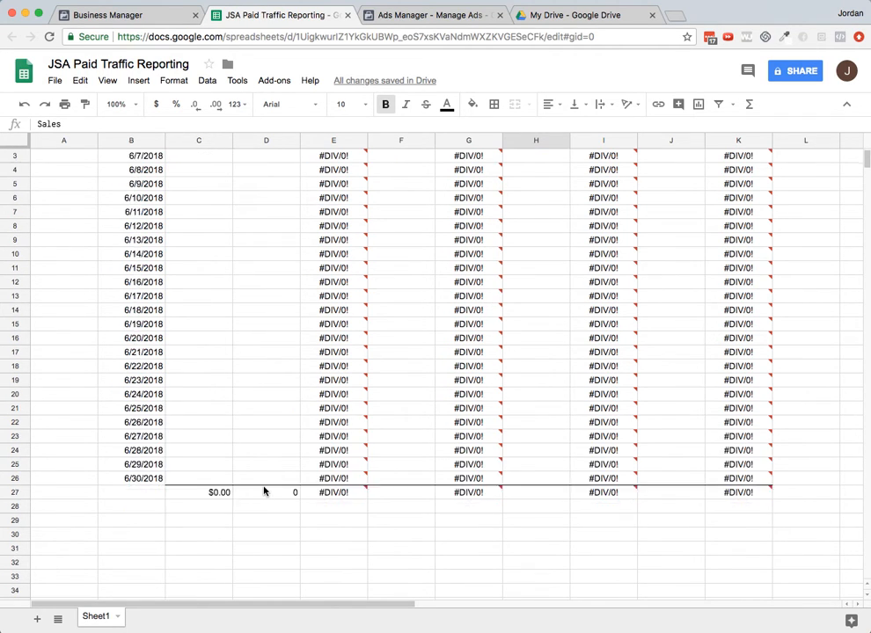
- Enter the labels Clicks, ATC and Sales in row 34 below the table
left_click(190, 399)
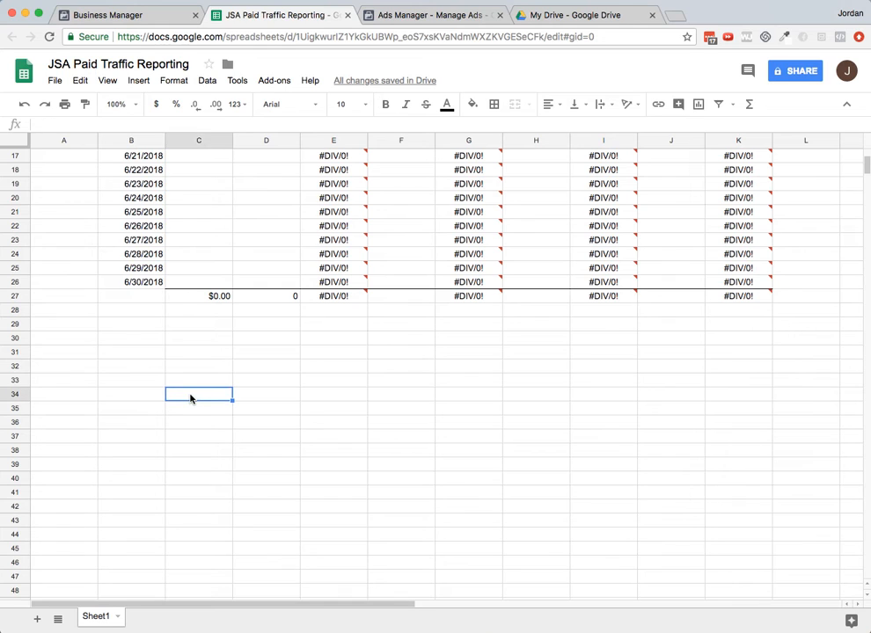
type("Clicks")
key("Tab")
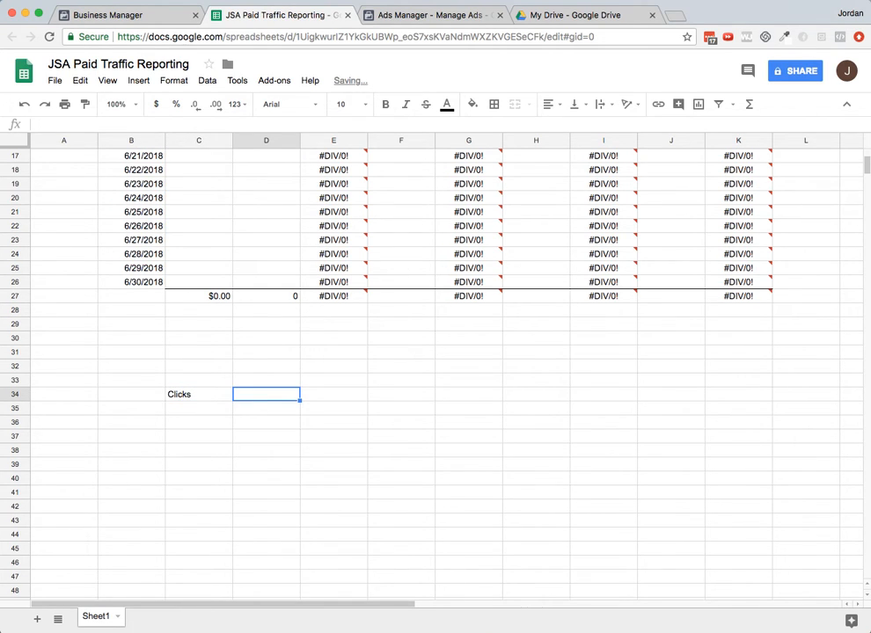
type("ATC")
key("Tab")
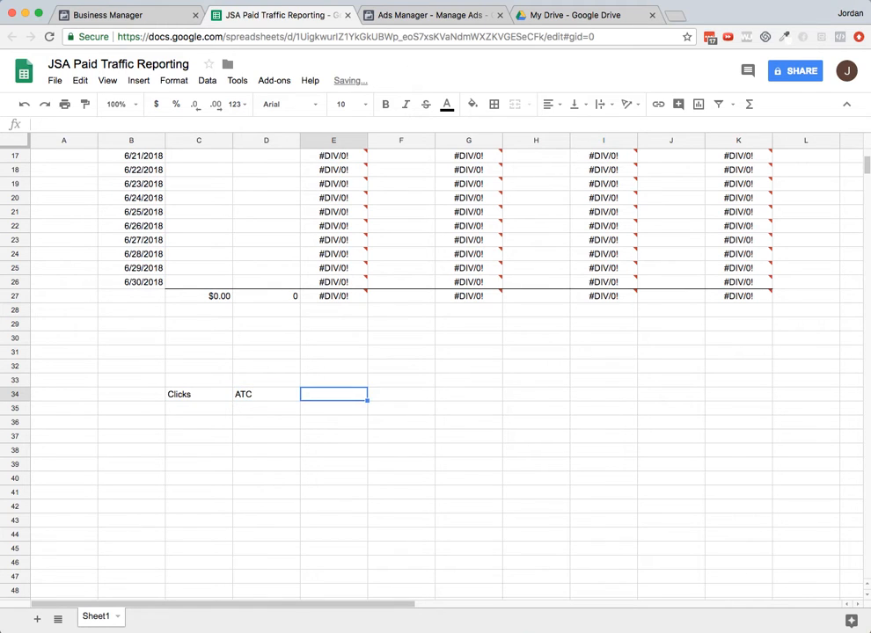
type("Sales")
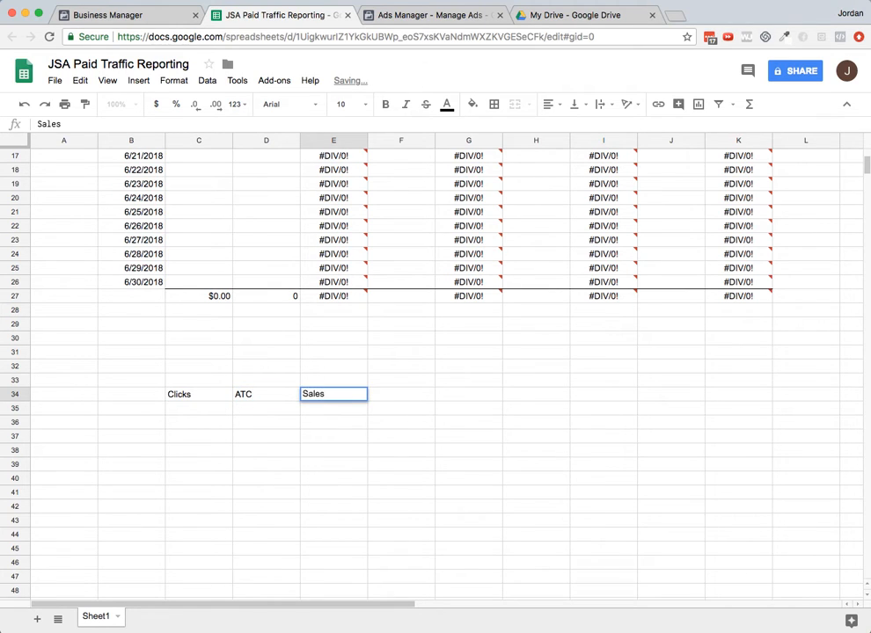
key("Return")
key("Up")
scroll(214, 375, "up", 5)
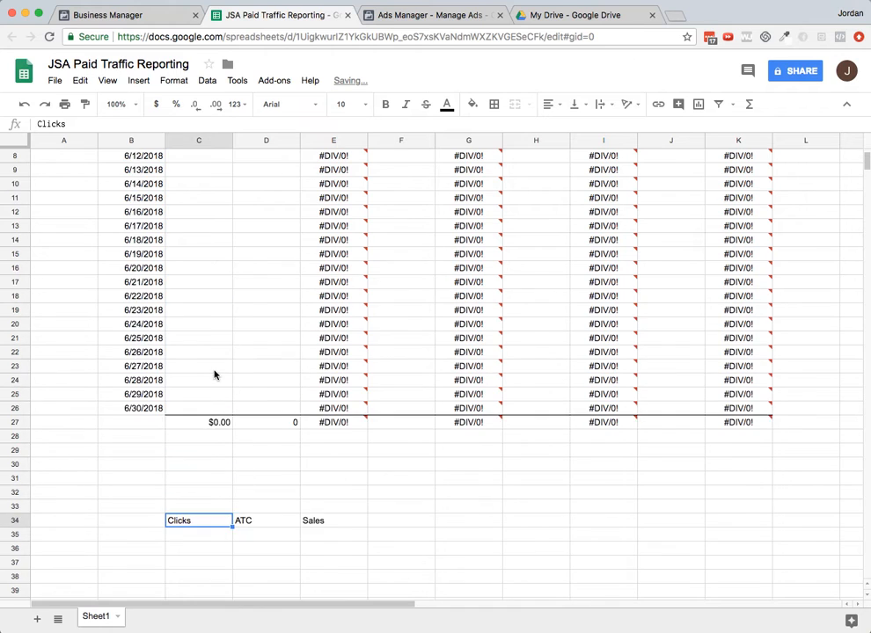
scroll(214, 443, "down", 4)
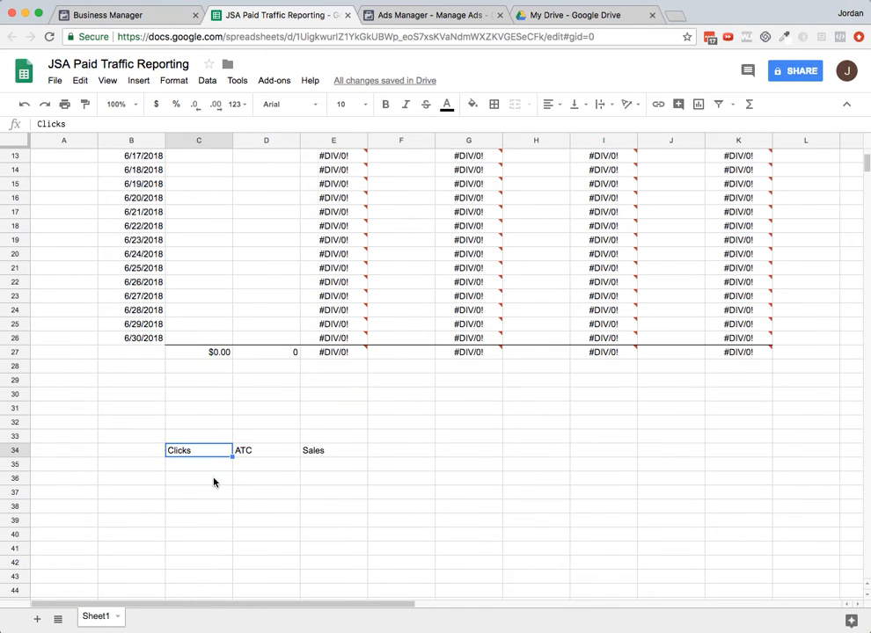
- Enter the labels Clicks, Leads and Sales in row 36 below the table
left_click(212, 480)
type("Clicks")
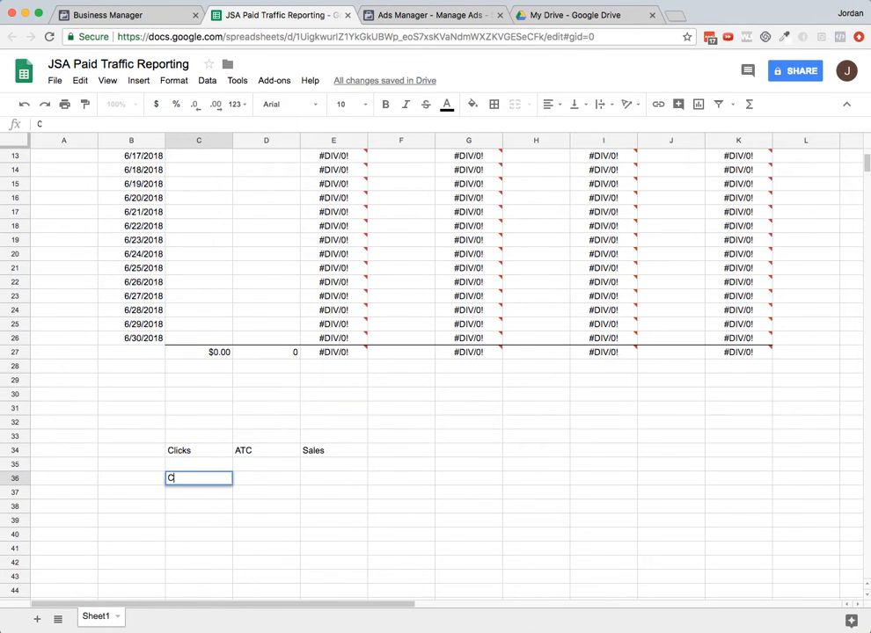
key("Tab")
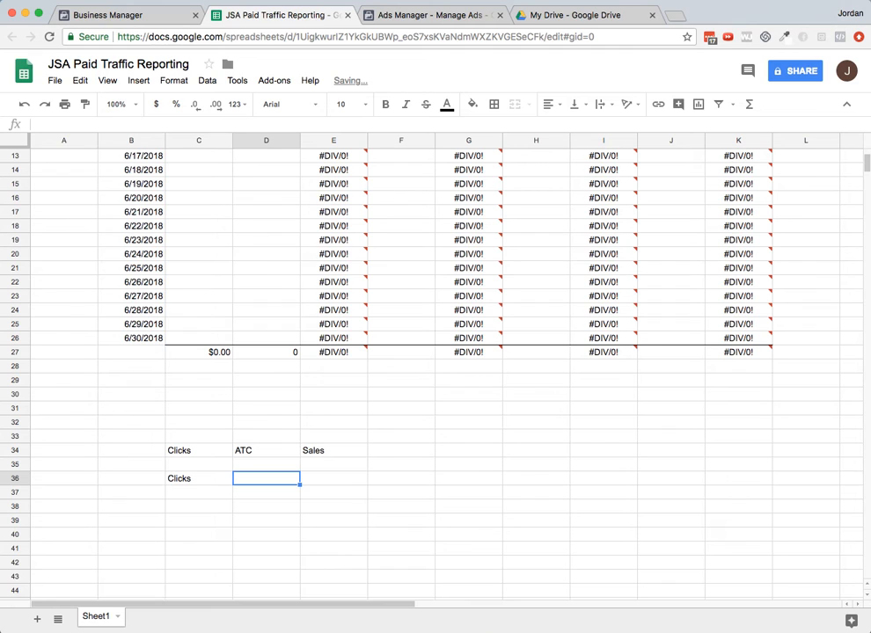
type("Leads")
key("Tab")
type("Sales")
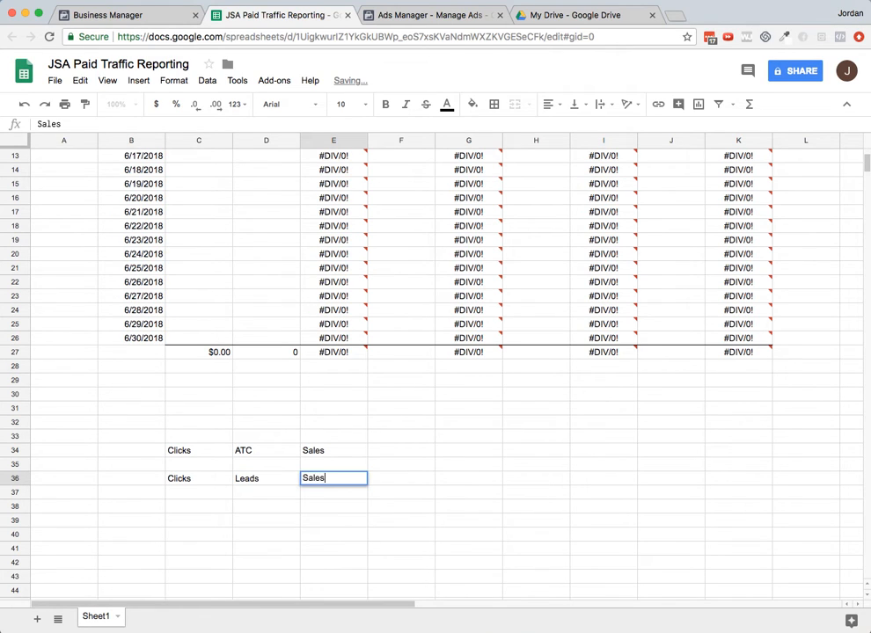
- Select the label area below the table and clear its contents
left_click(346, 453)
left_click_drag(334, 422, 138, 509)
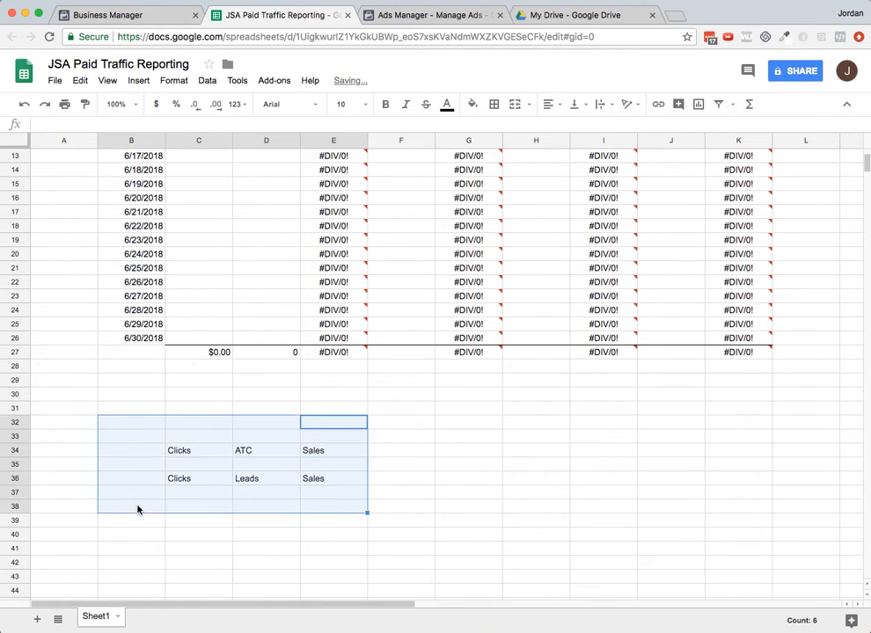
key("Delete")
- Inspect the division formulas behind the CPC, CPL and CVR columns
scroll(147, 528, "up", 5)
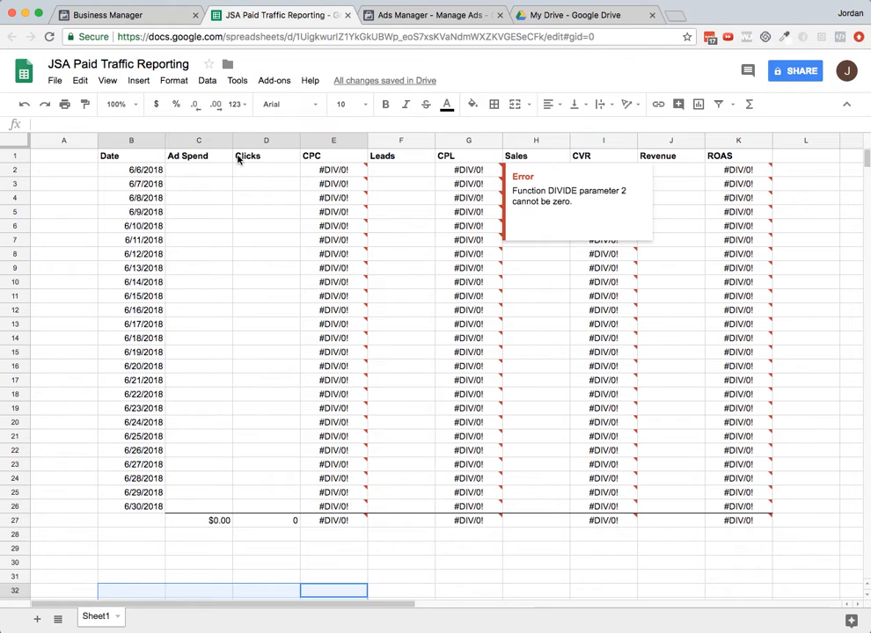
left_click(331, 172)
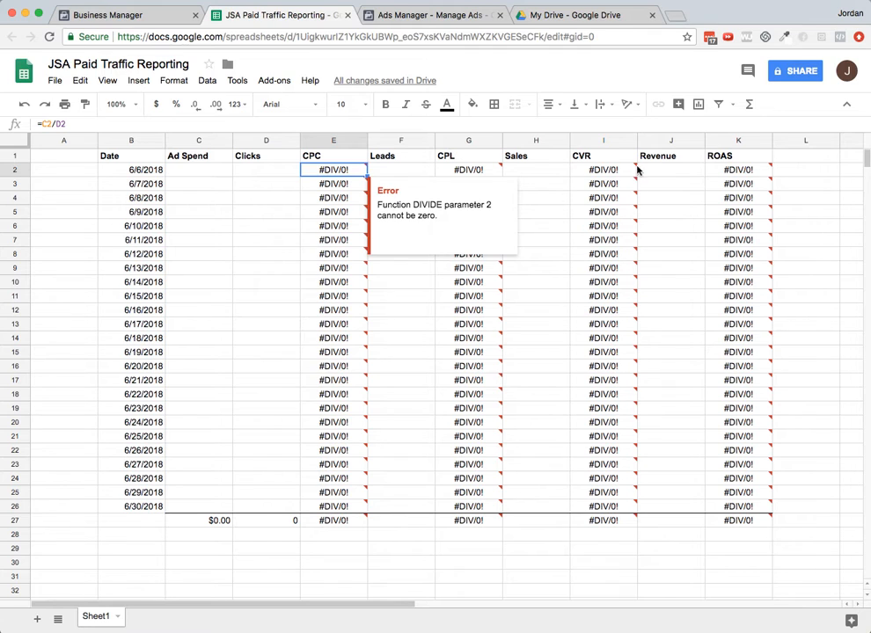
left_click(559, 281)
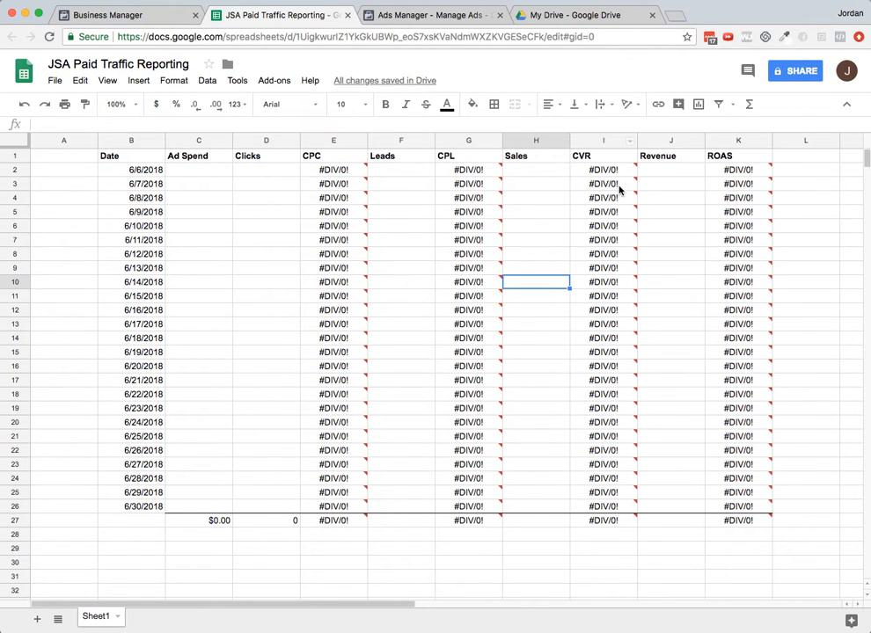
mouse_move(616, 185)
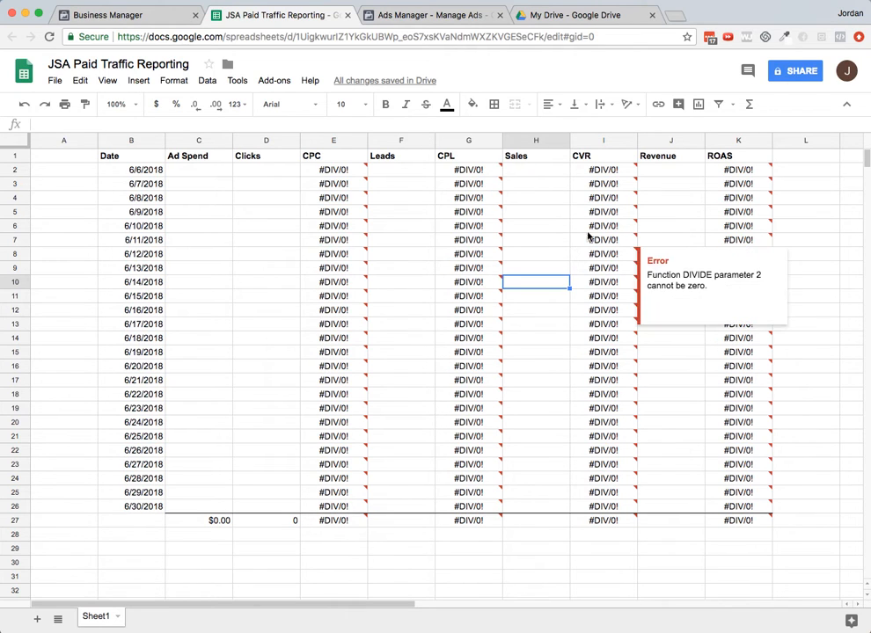
left_click(670, 159)
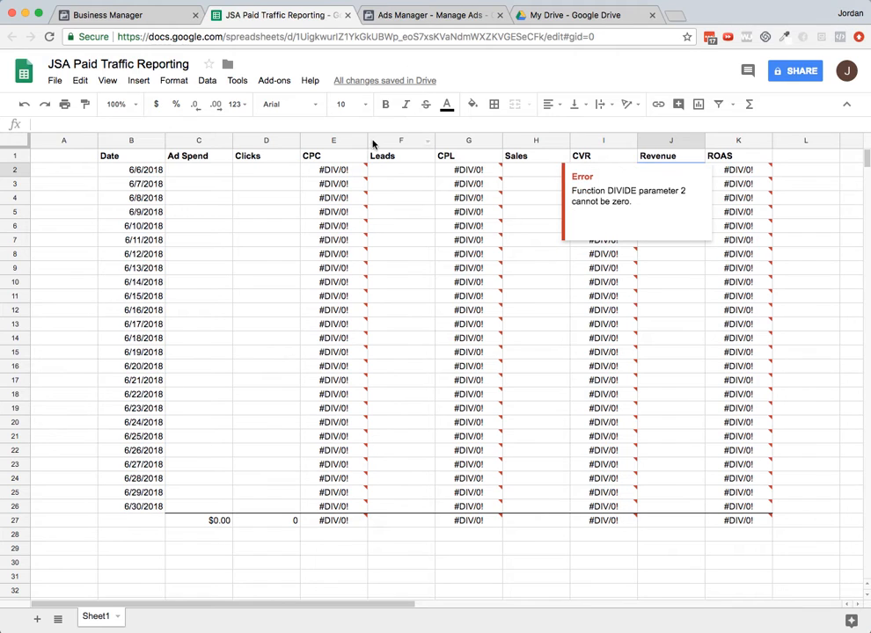
left_click(323, 170)
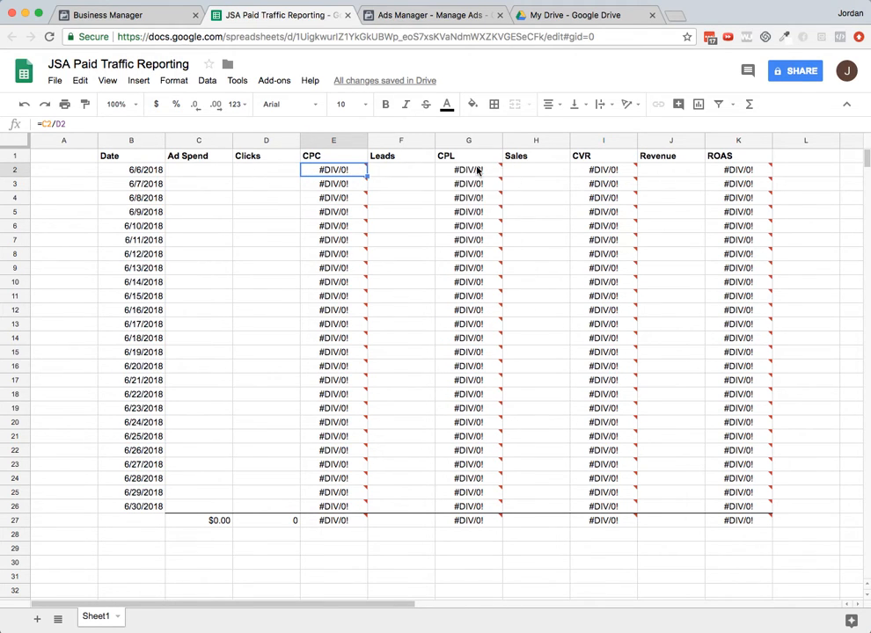
left_click(476, 171)
double_click(474, 172)
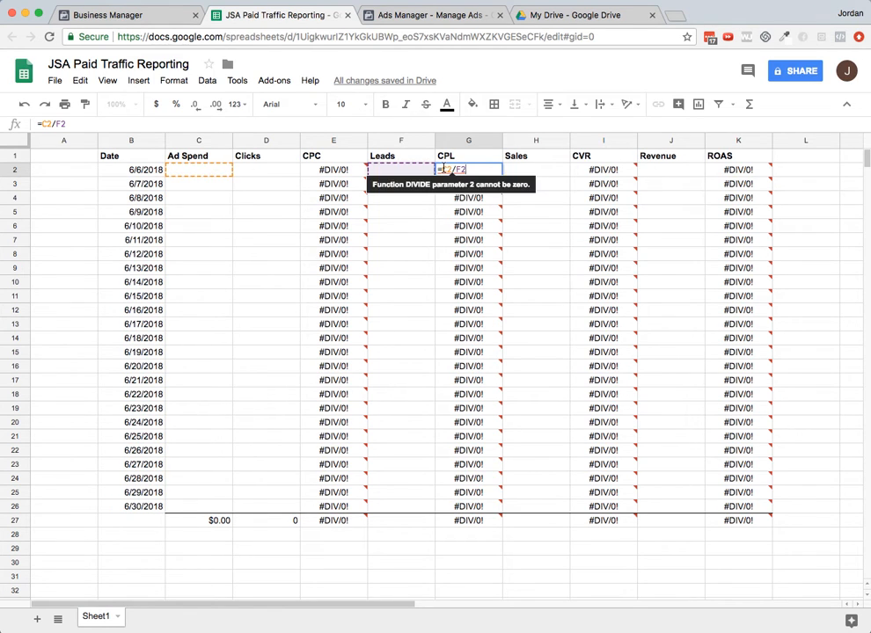
key("Escape")
double_click(609, 170)
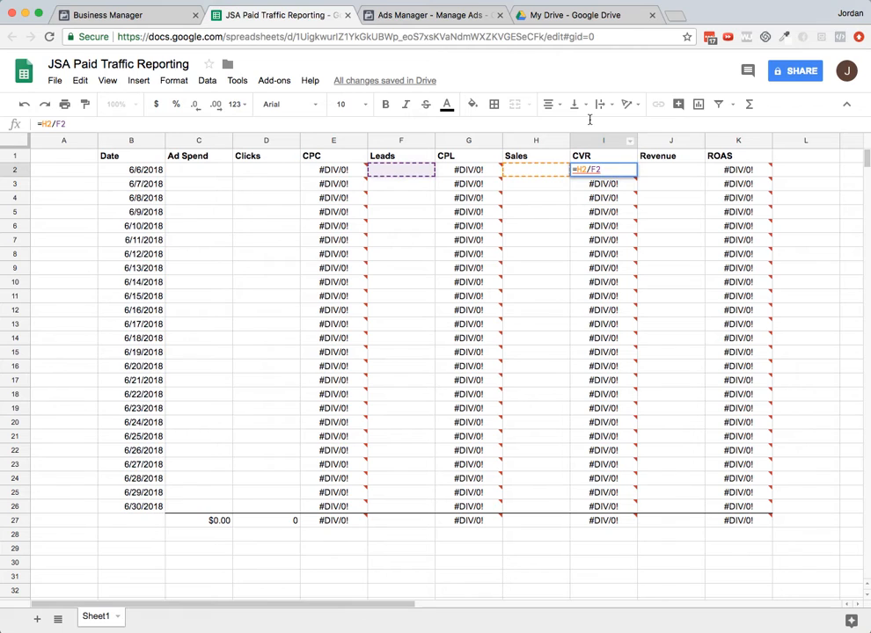
key("Escape")
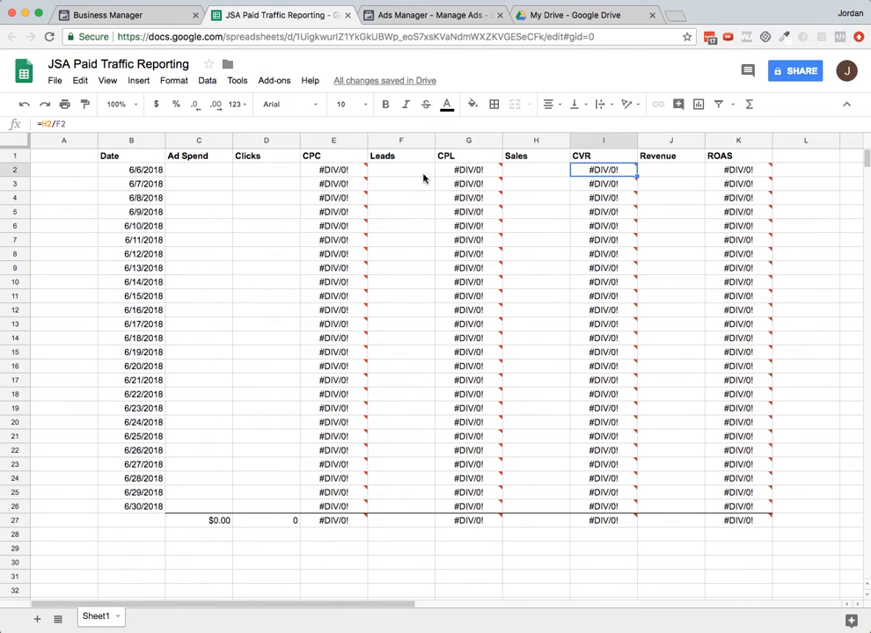
- Wrap the CPC formula in IFERROR as =iferror(C2/D2, ) and fill it down through row 26
left_click(332, 170)
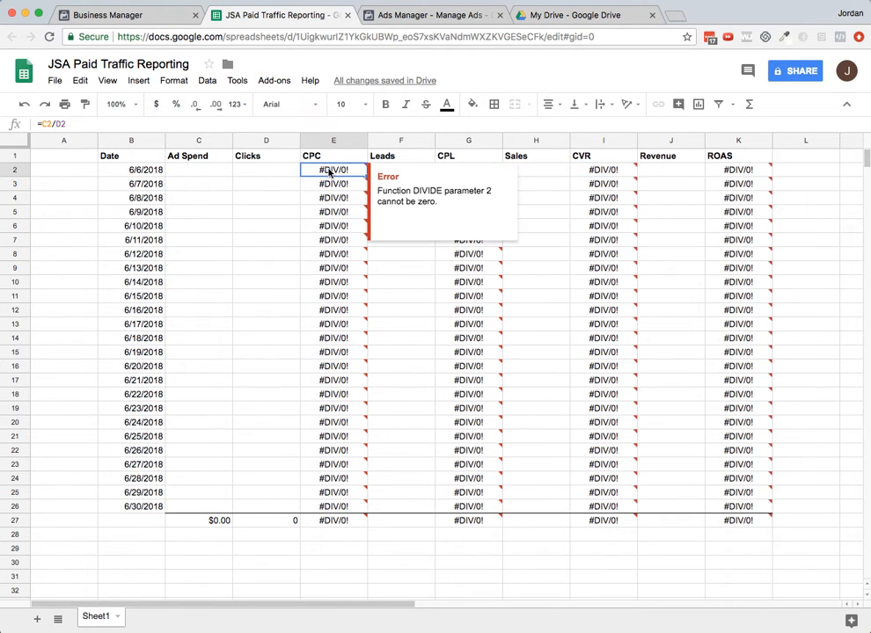
left_click(40, 123)
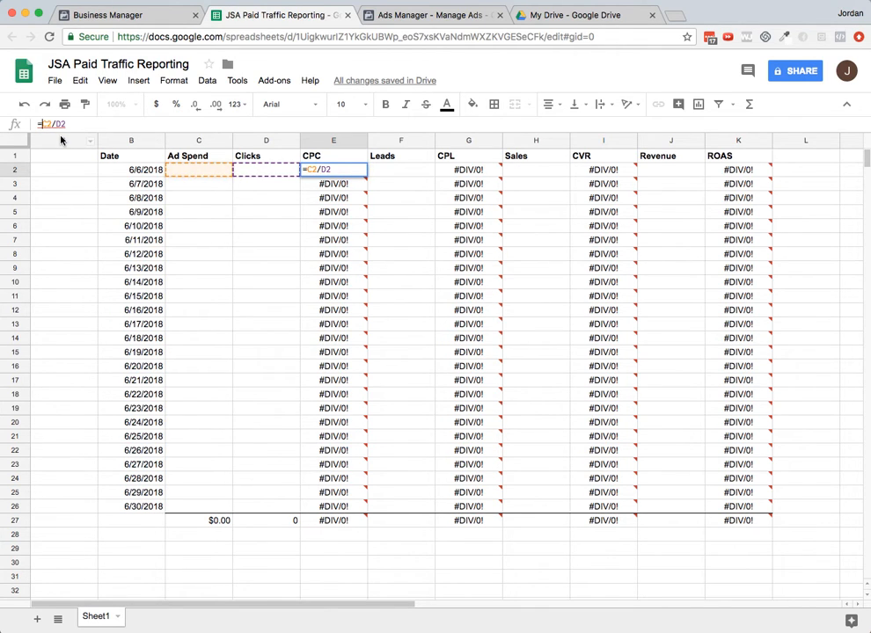
type("iferror(")
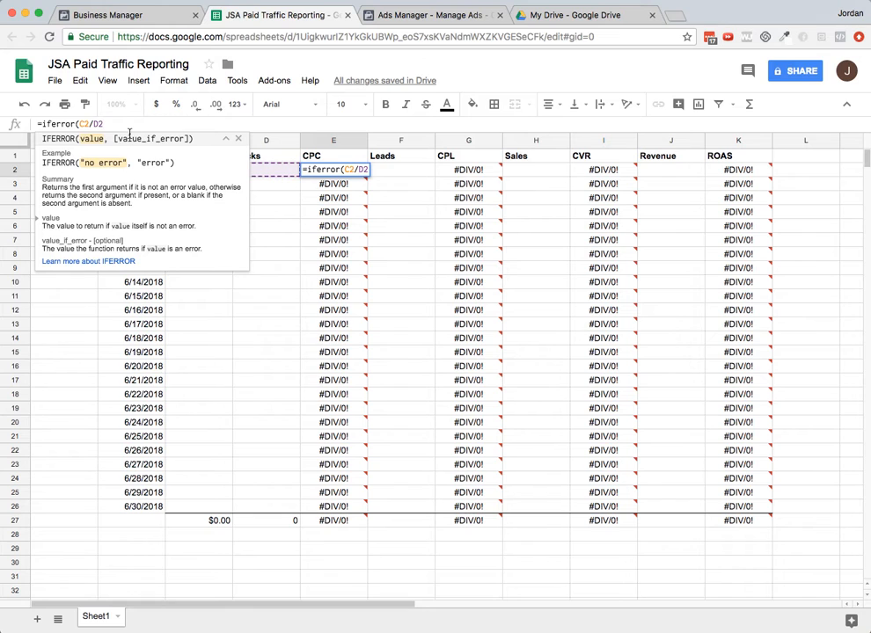
type(",")
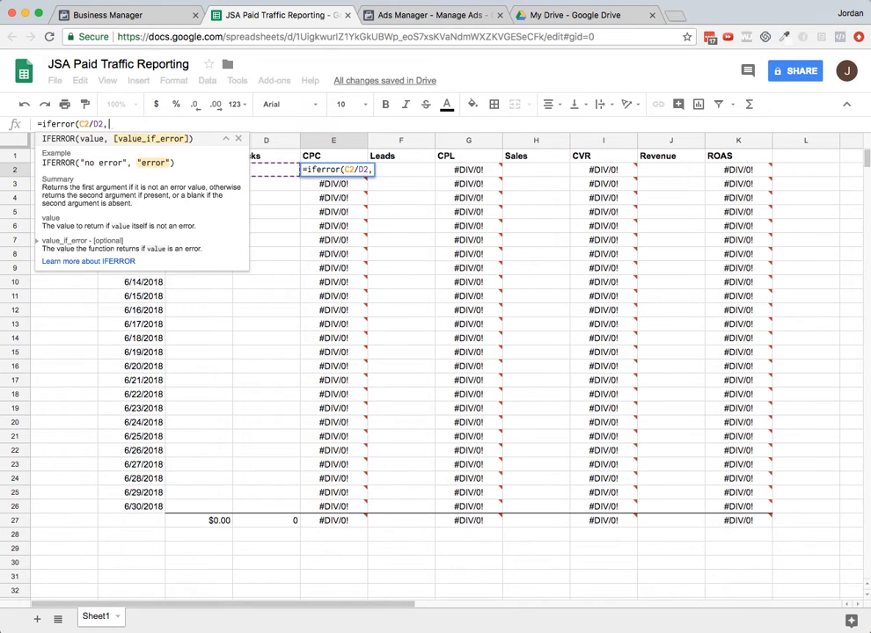
type(" )")
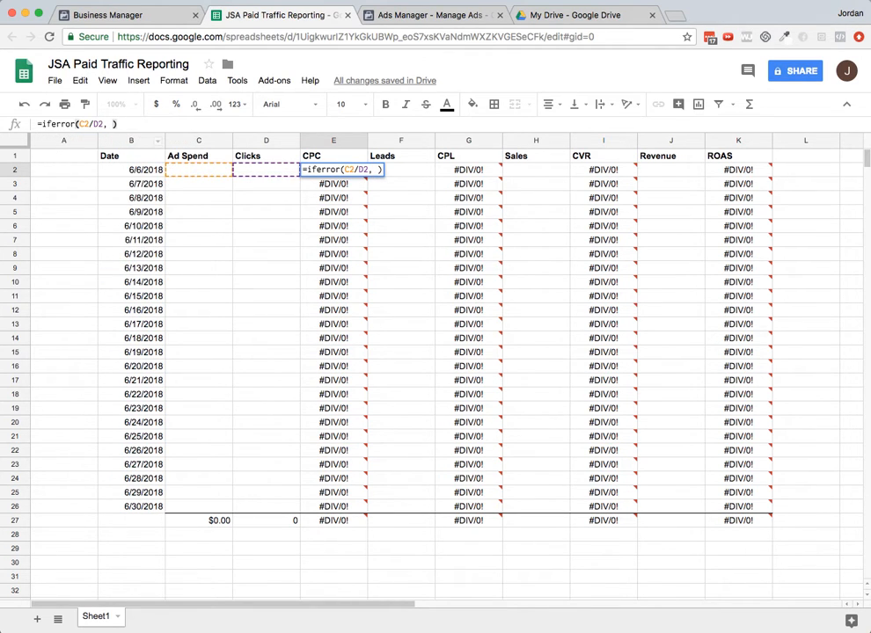
key("Return")
left_click(326, 169)
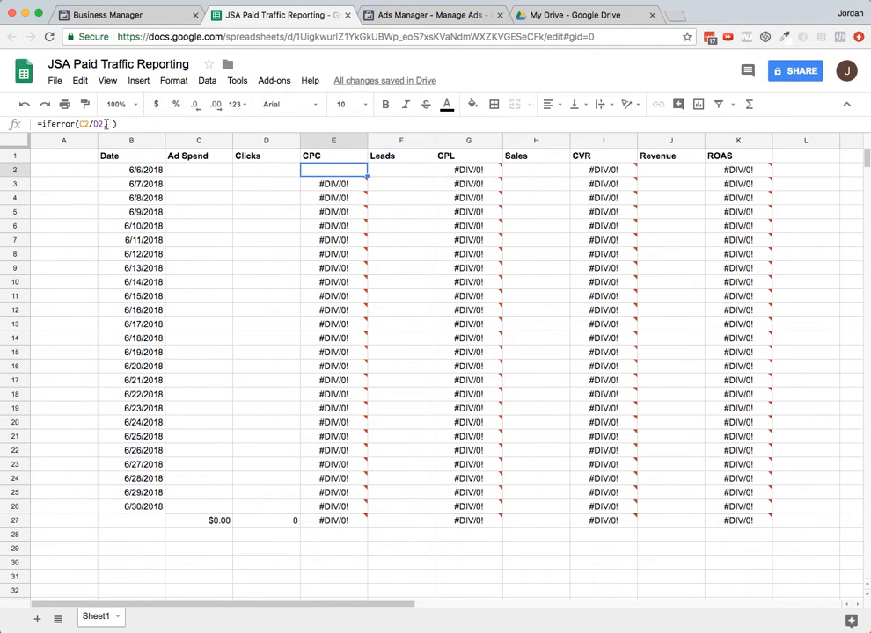
left_click_drag(367, 176, 348, 508)
- Wrap the first CPL formula in IFERROR as =iferror(C2/F2, "") returning a blank on error
left_click(469, 170)
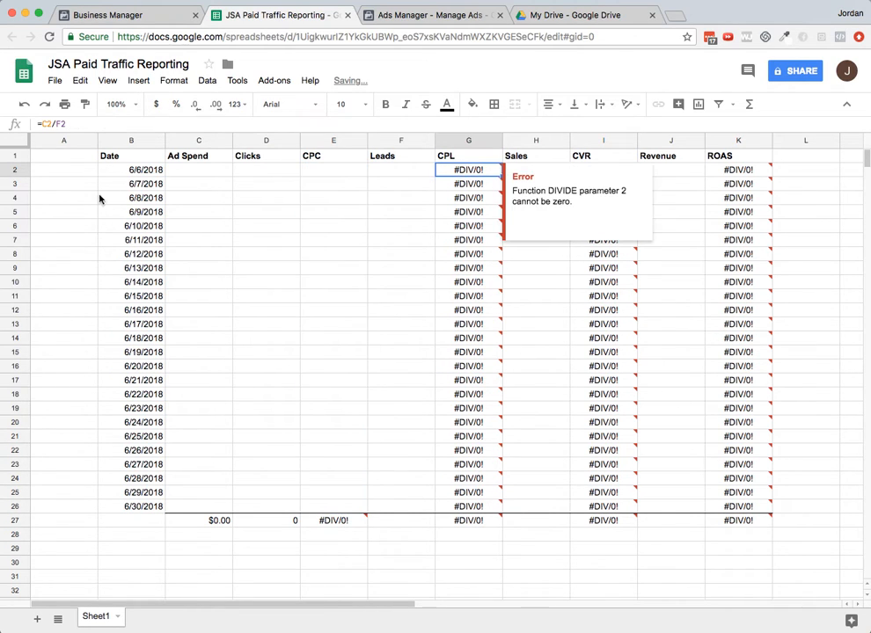
key("Return")
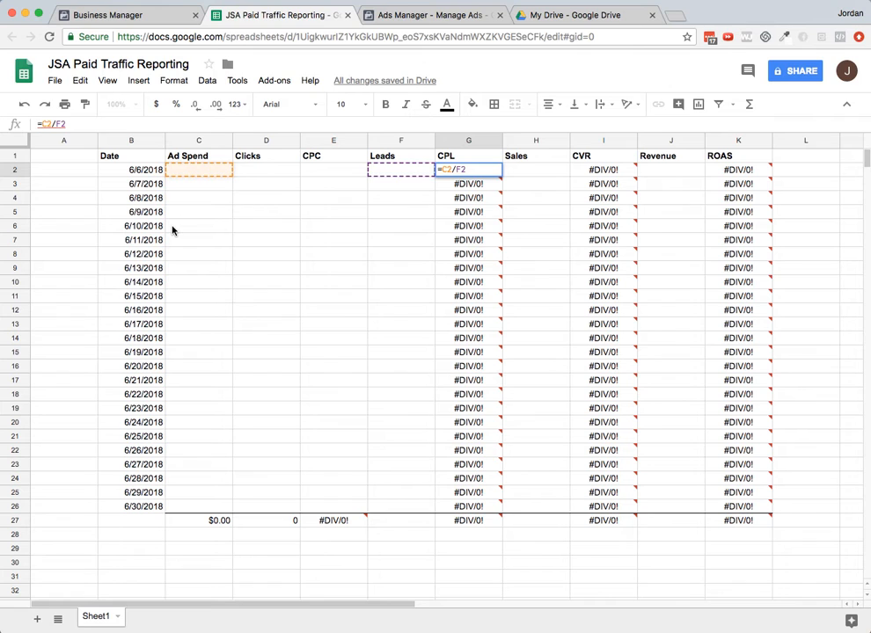
type("iferror(")
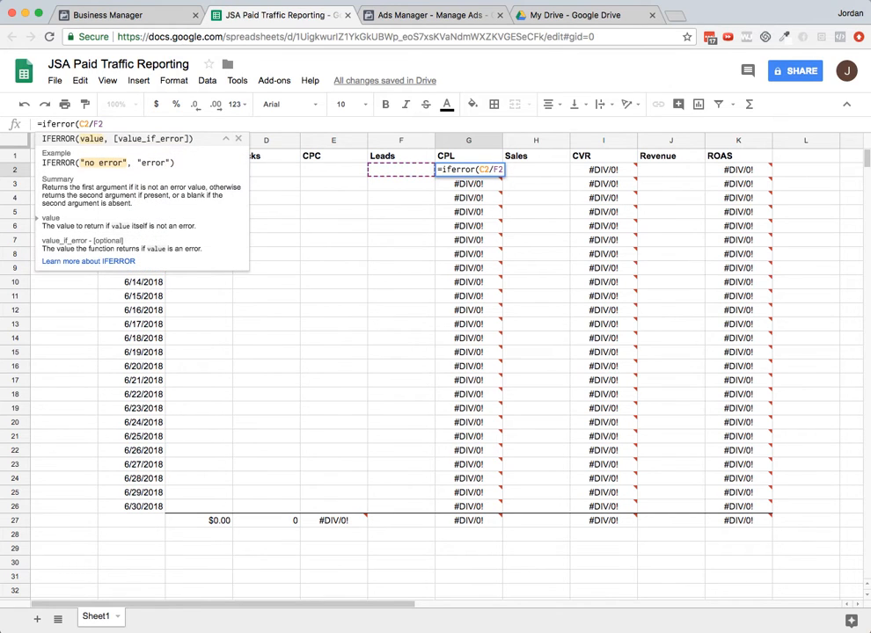
type(", ")
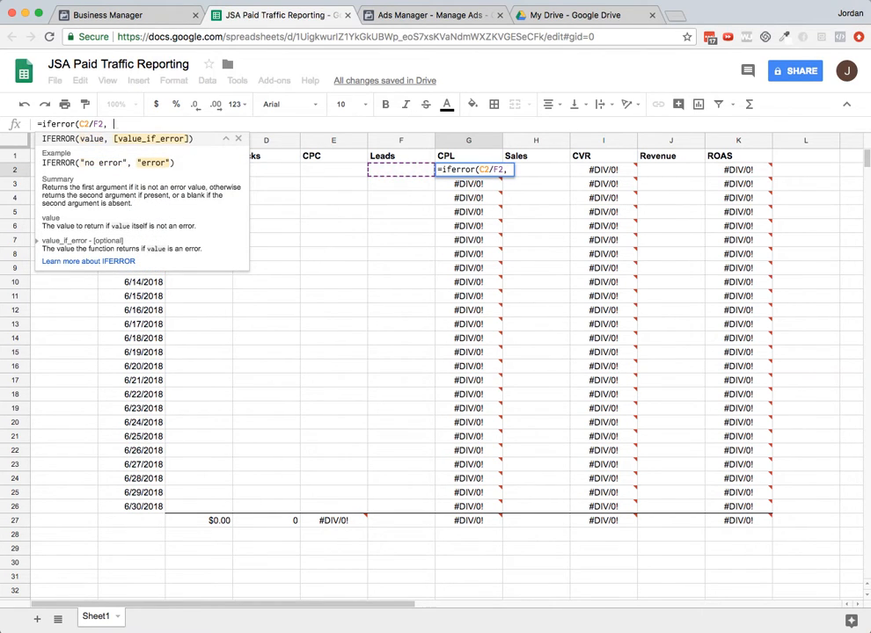
type("\"\")")
key("Return")
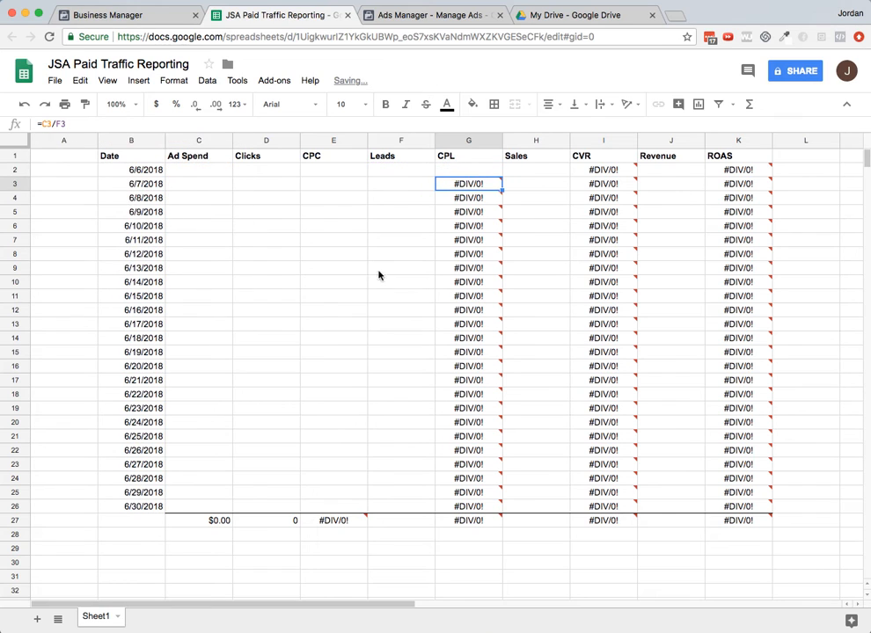
- Fill the CPL IFERROR formula down the CPL column through row 26
left_click(482, 166)
left_click_drag(503, 177, 503, 513)
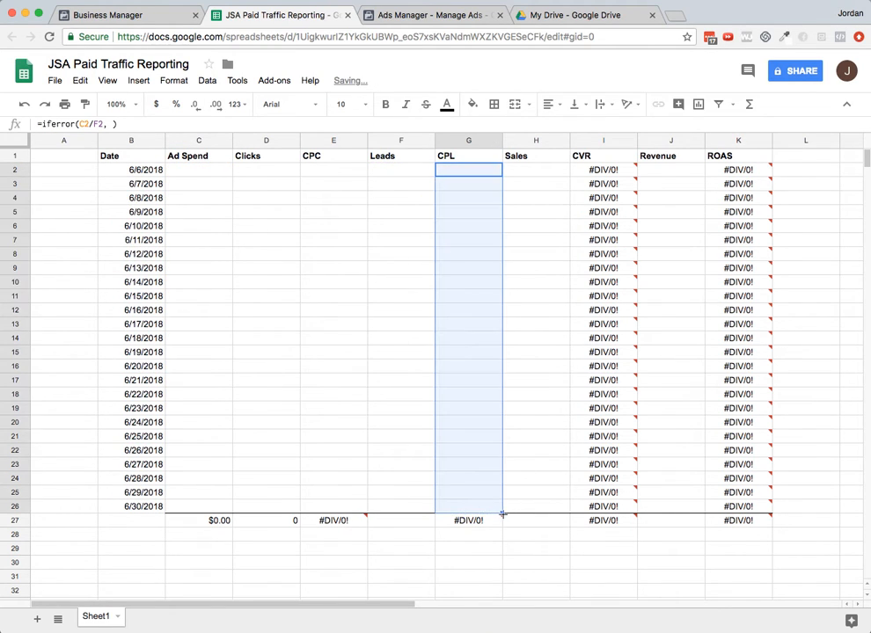
- Wrap the CVR formula in IFERROR as =iferror(H2/F2, ) and fill it down through row 26
left_click(602, 172)
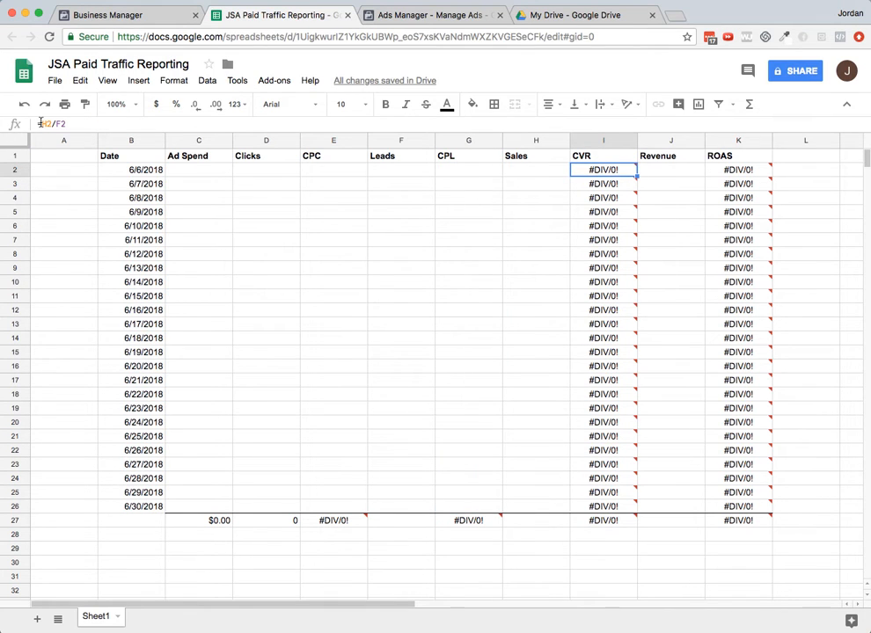
left_click(41, 123)
type("iferro")
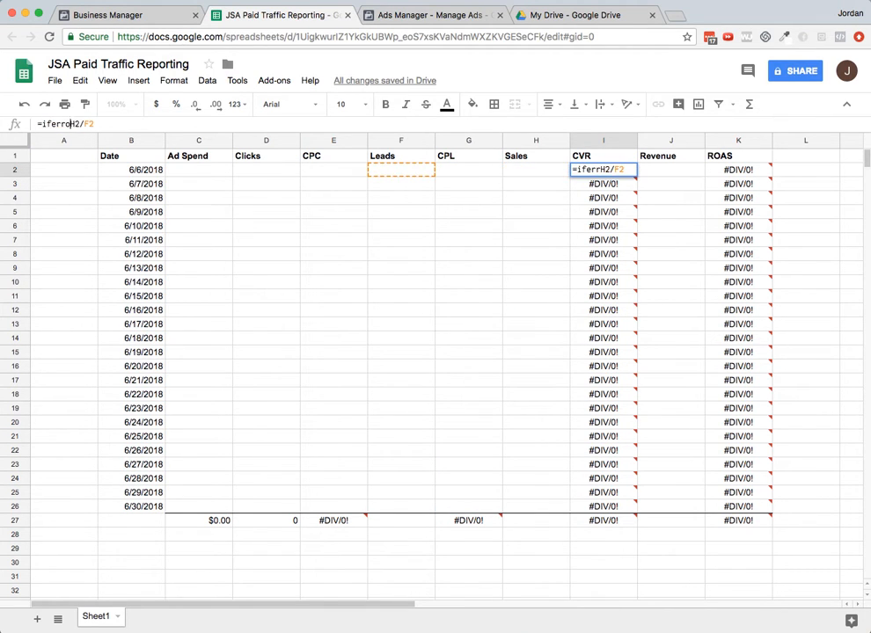
type("r(")
left_click(147, 128)
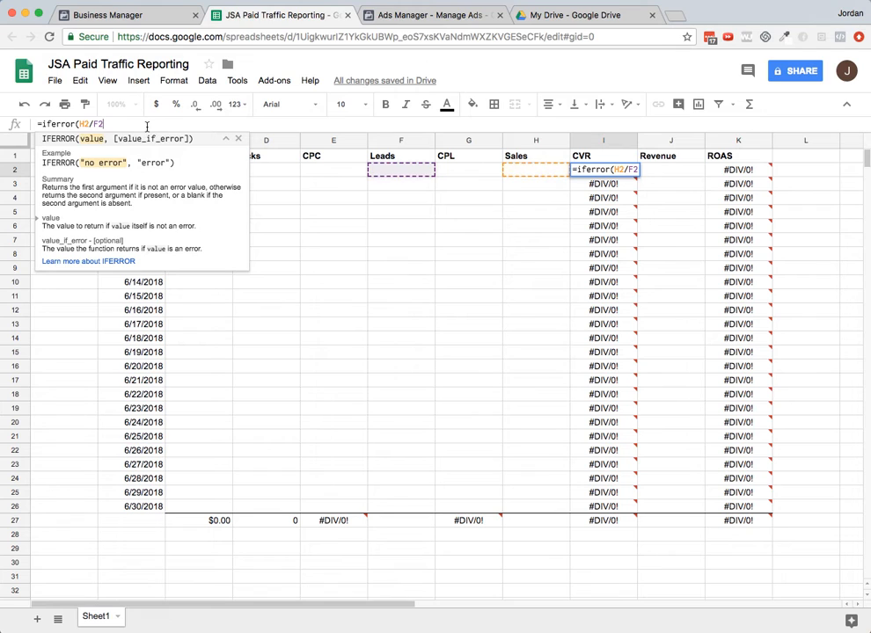
type(", )")
key("Return")
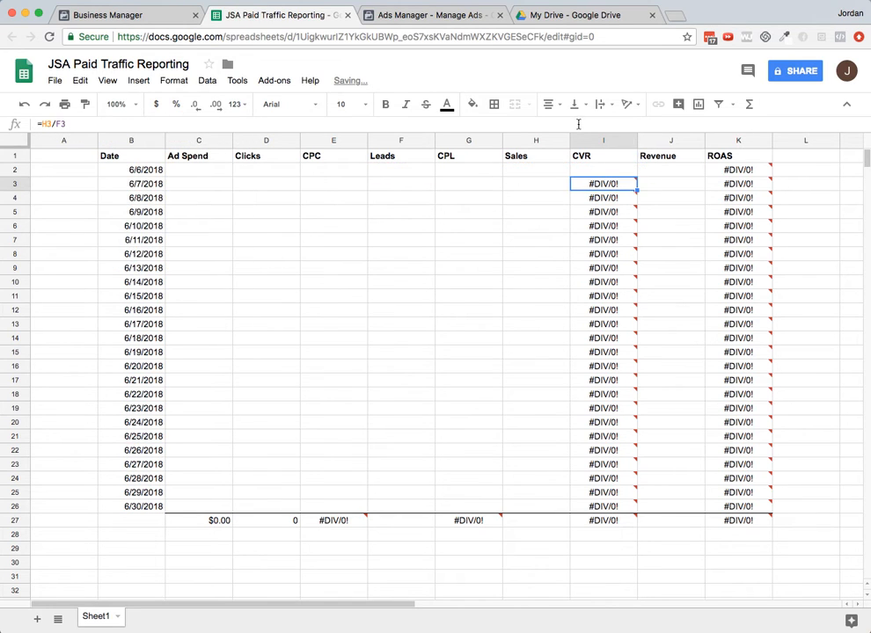
key("Up")
left_click_drag(636, 176, 622, 506)
- Wrap the ROAS formula in IFERROR as =iferror(J2/C2, ) and fill it down through row 26
left_click(738, 169)
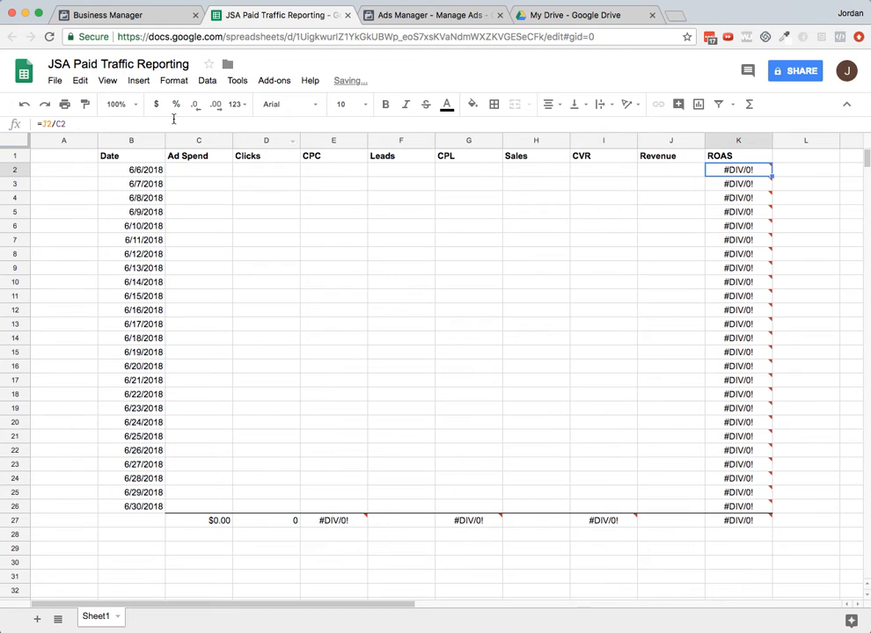
left_click(43, 123)
type("ifer")
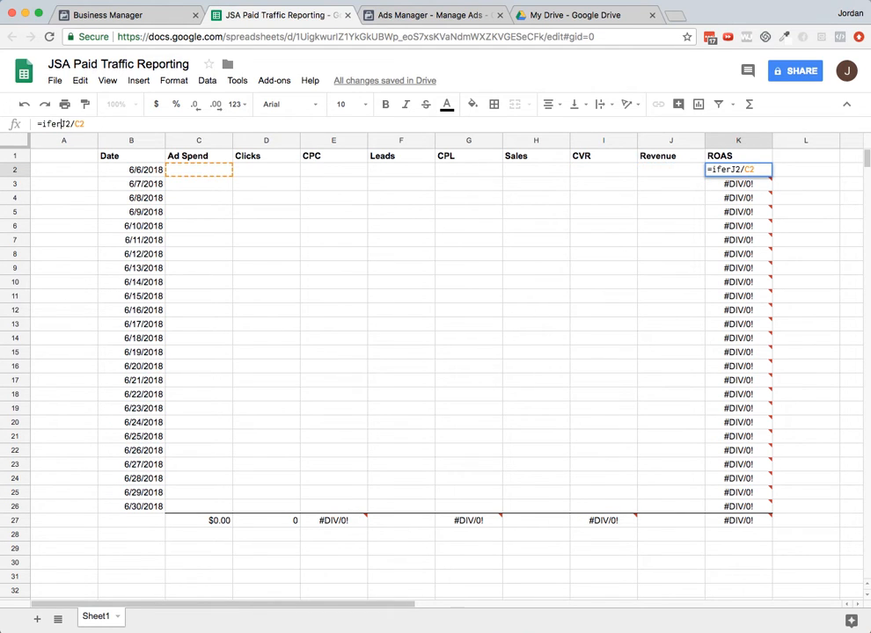
type("ror(")
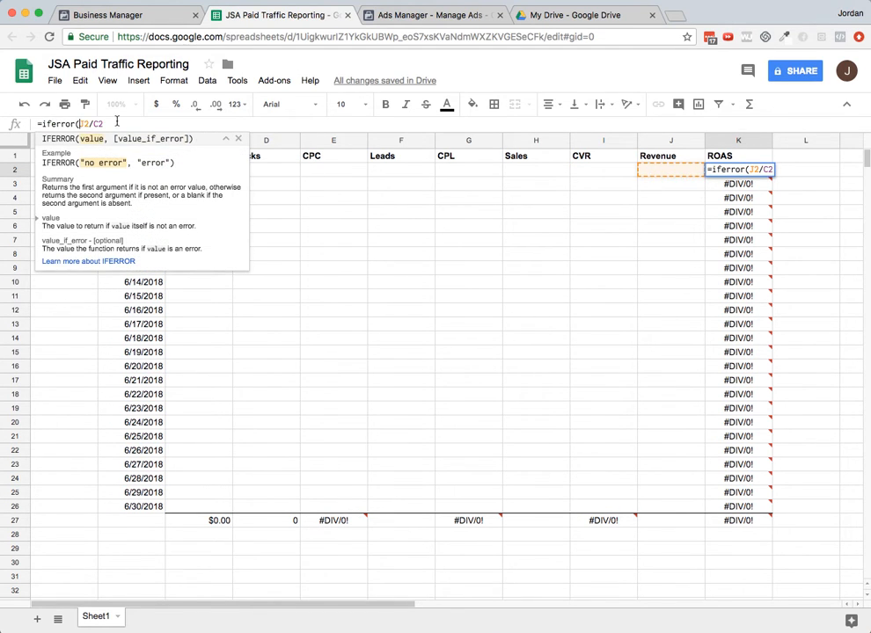
left_click(117, 123)
type(", \"\")")
key("Return")
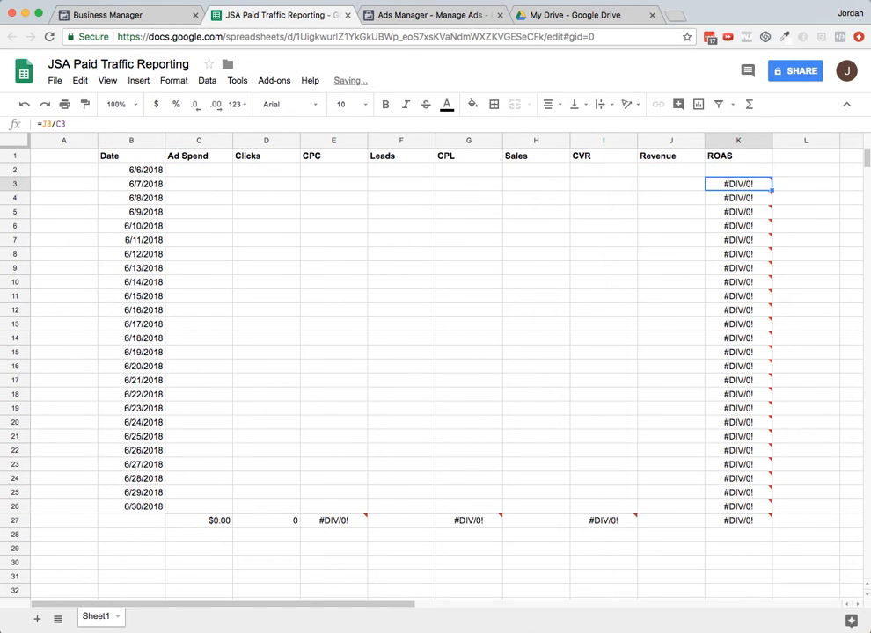
left_click(760, 172)
left_click_drag(770, 176, 754, 513)
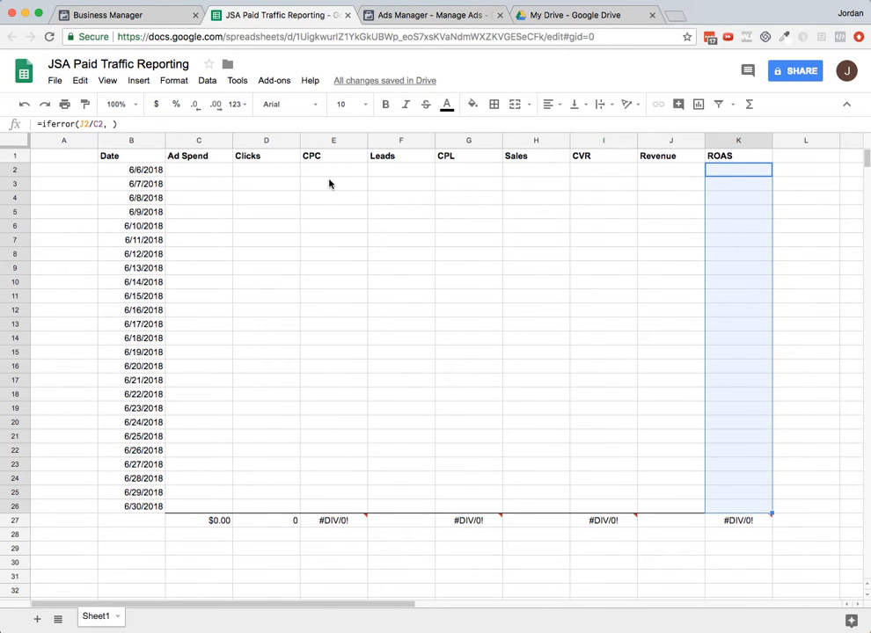
- Review the campaign columns in Ads Manager against the sheet's headers
left_click(454, 16)
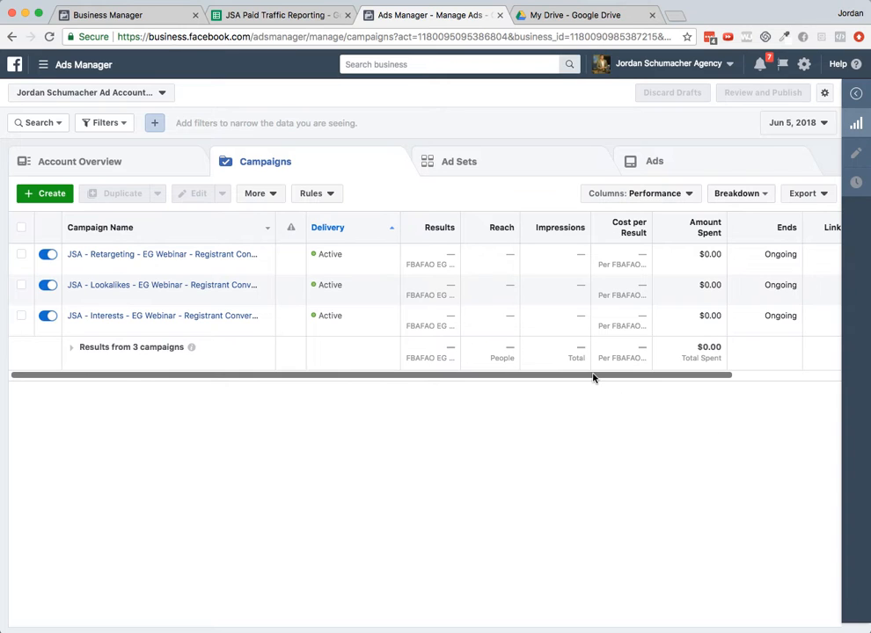
left_click_drag(593, 378, 67, 364)
left_click_drag(704, 378, 566, 352)
left_click(280, 16)
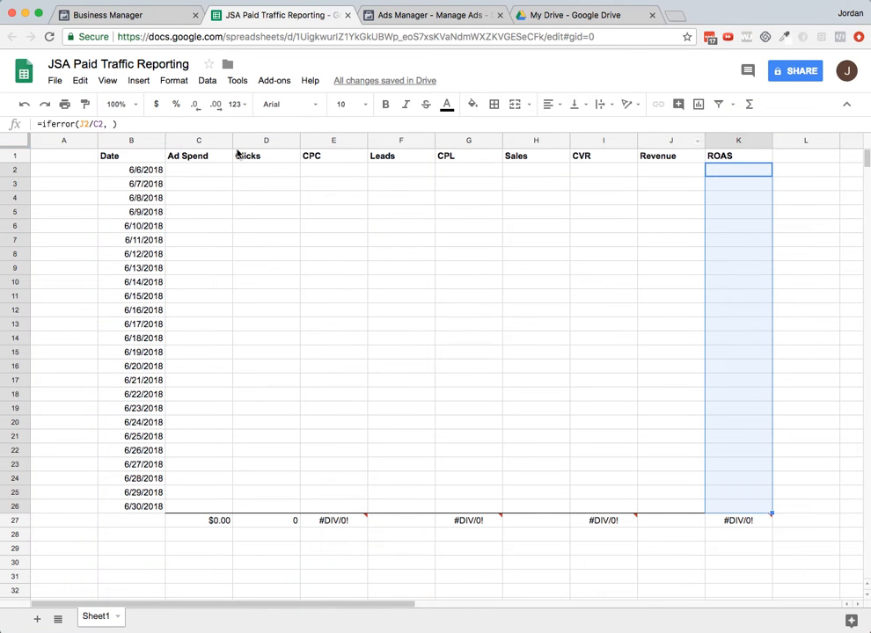
- Open Customize Columns for the campaigns table and remove every selected column except Campaign Name
left_click(396, 14)
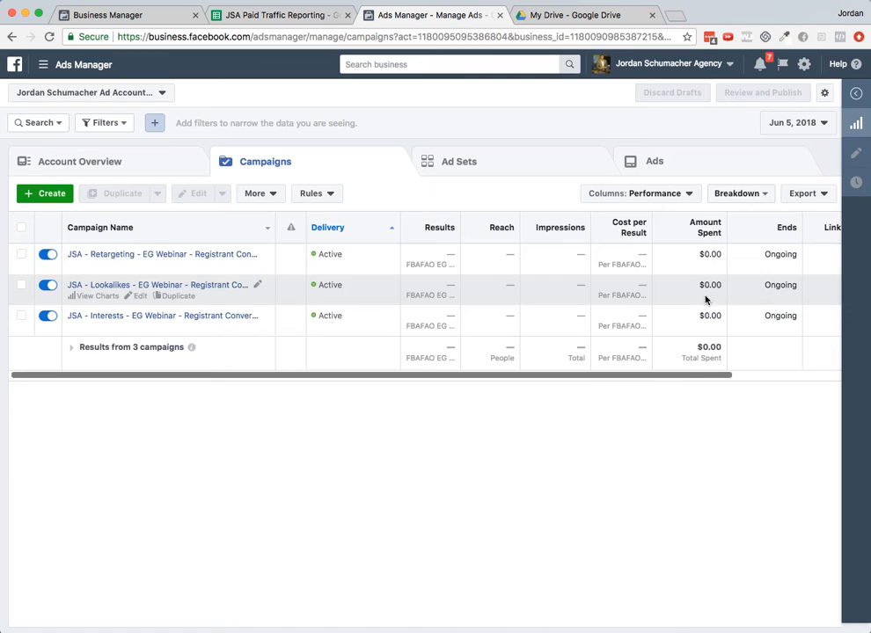
left_click(654, 200)
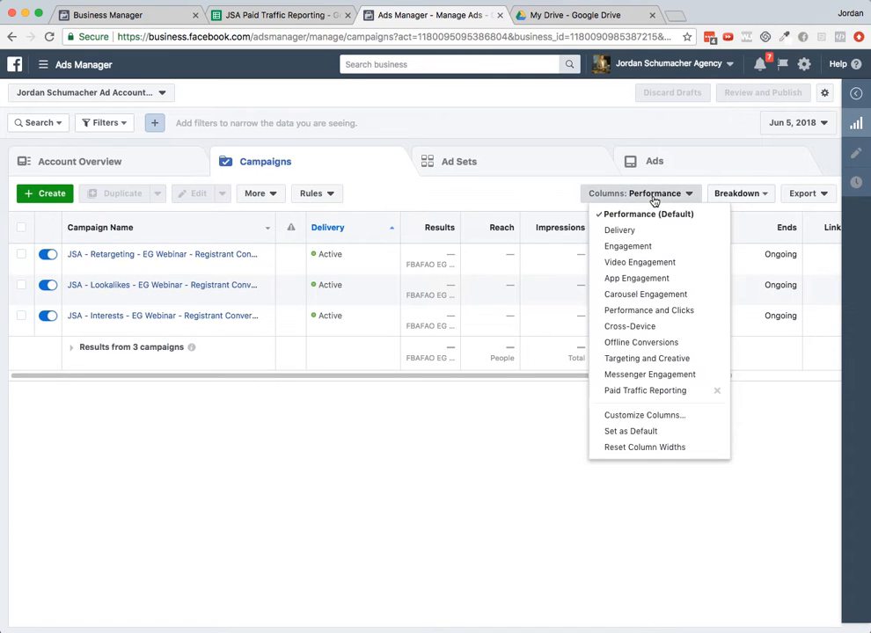
left_click(652, 424)
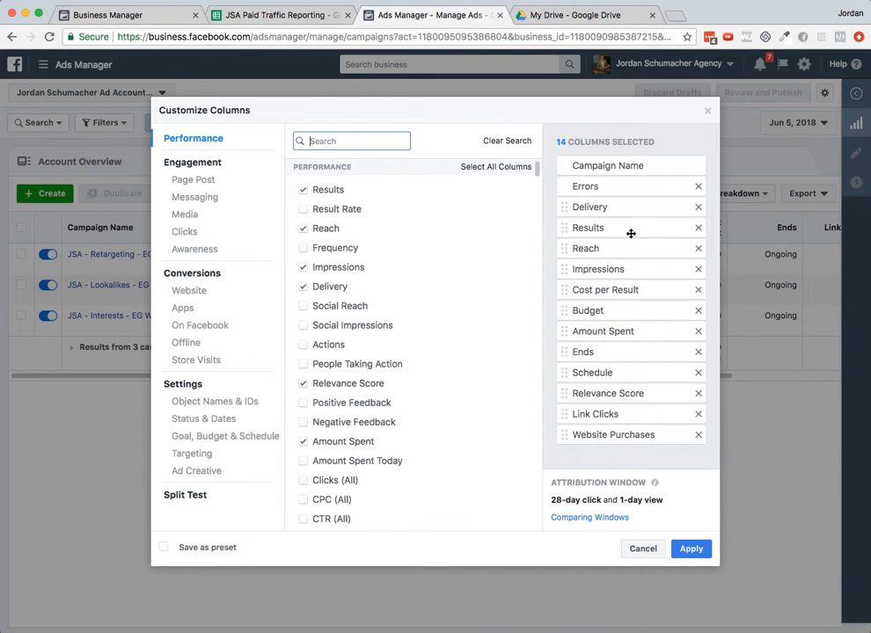
left_click(699, 208)
left_click(700, 207)
left_click(698, 207)
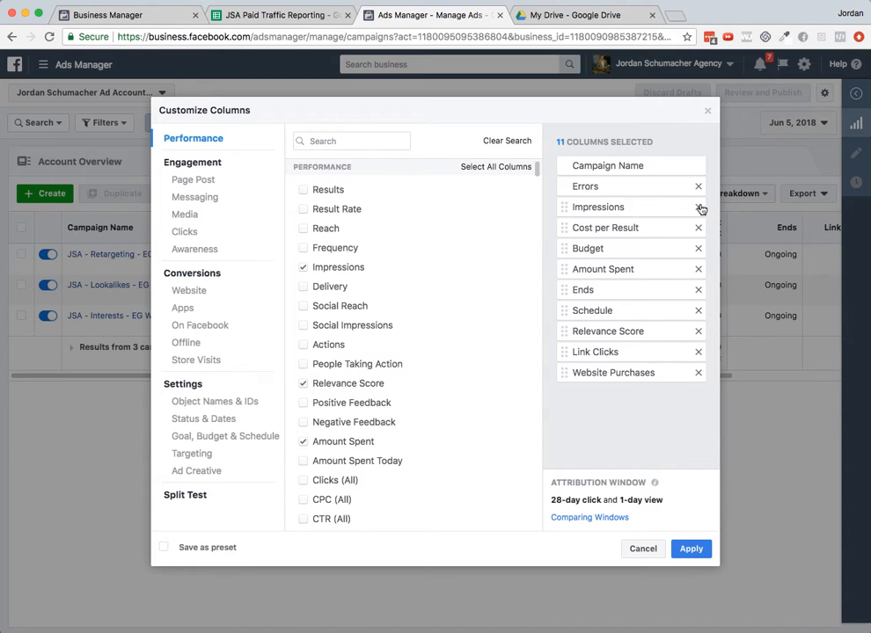
left_click(698, 208)
left_click(699, 208)
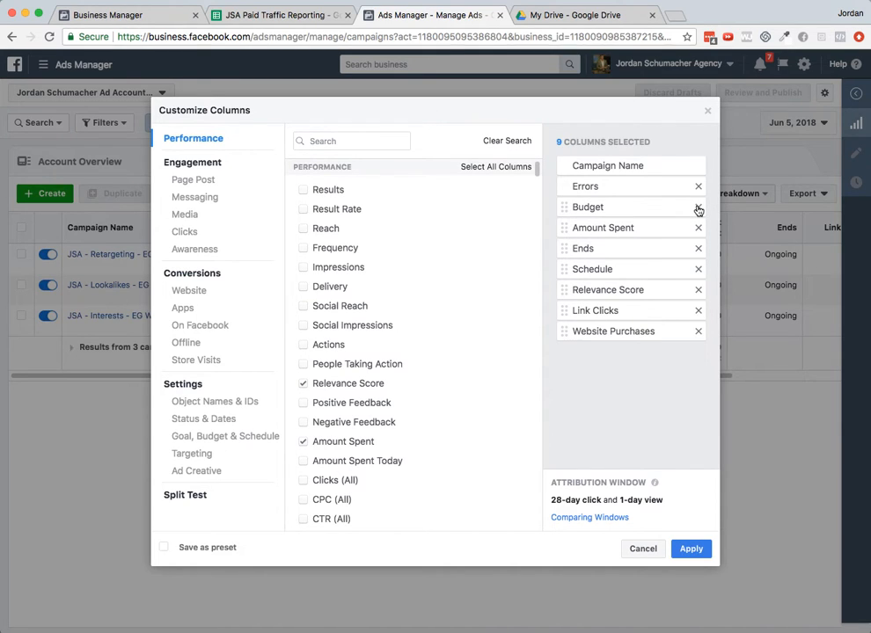
left_click(698, 208)
left_click(699, 208)
left_click(699, 208)
left_click(698, 208)
left_click(698, 208)
left_click(699, 207)
left_click(698, 207)
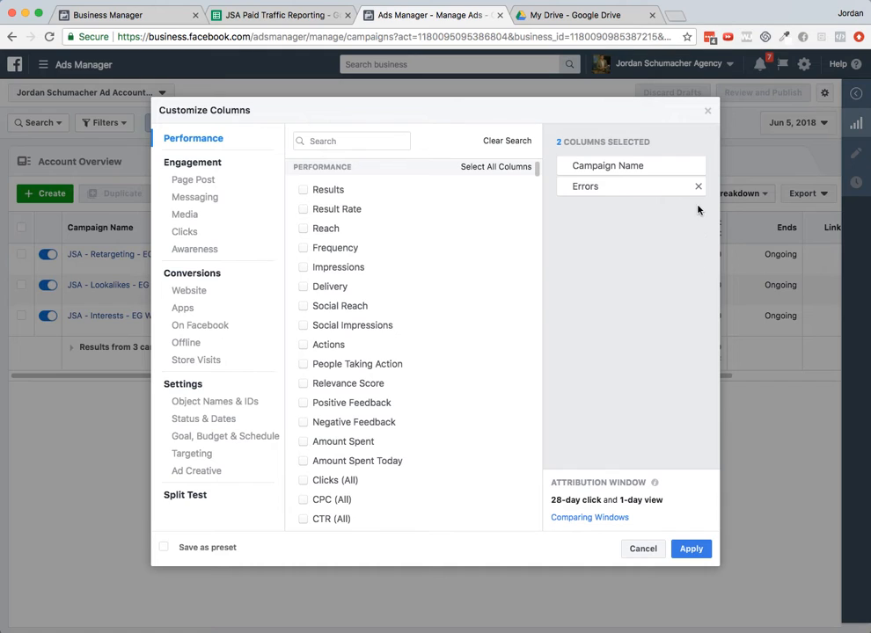
left_click(698, 186)
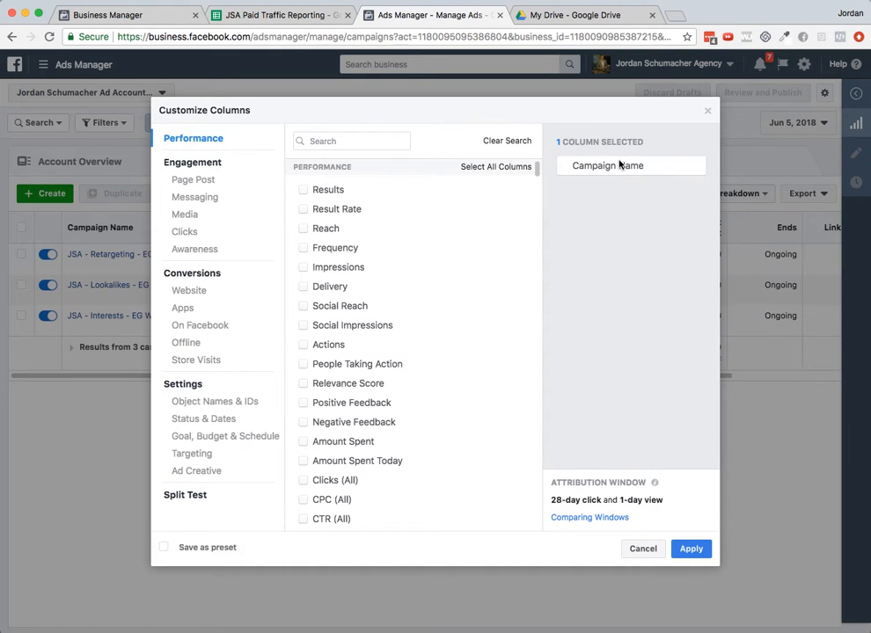
- Search the column list for spent and add the Amount Spent column
left_click(350, 140)
type("cost")
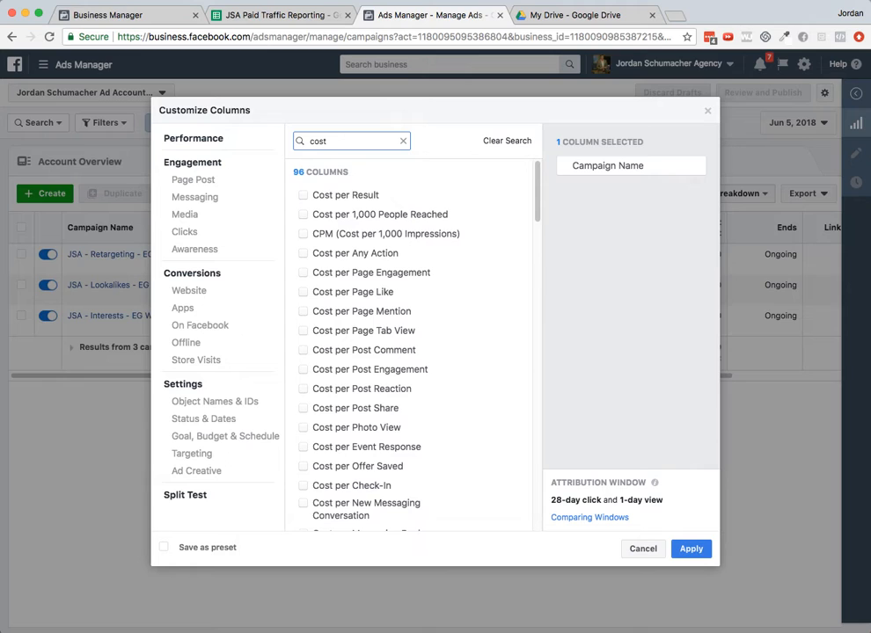
key("BackSpace")
key("BackSpace")
key("BackSpace")
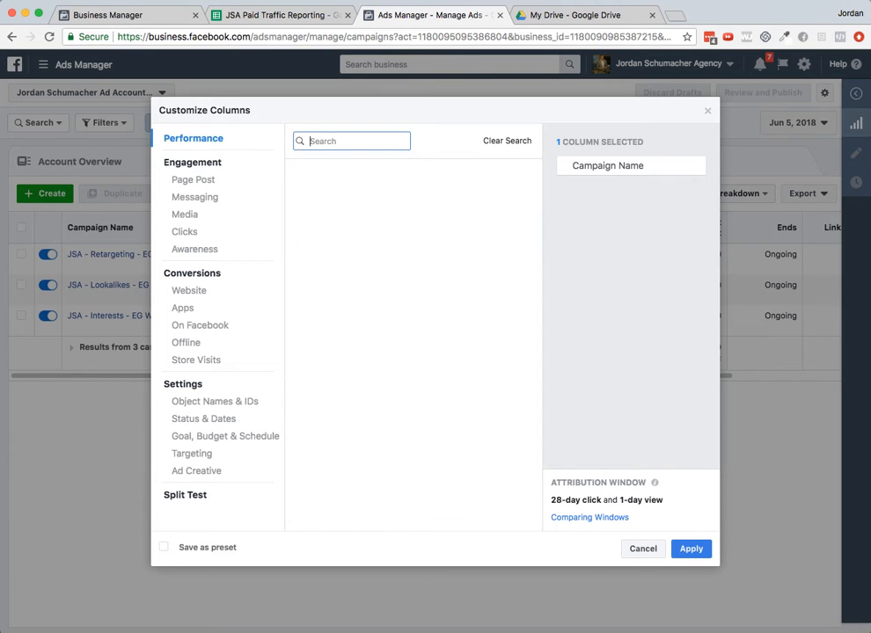
type("spent")
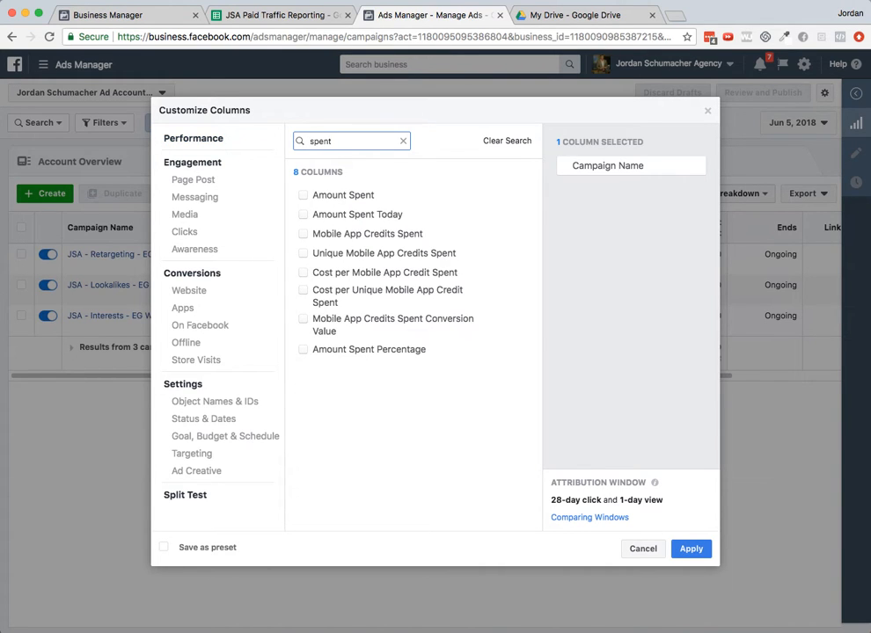
left_click(304, 196)
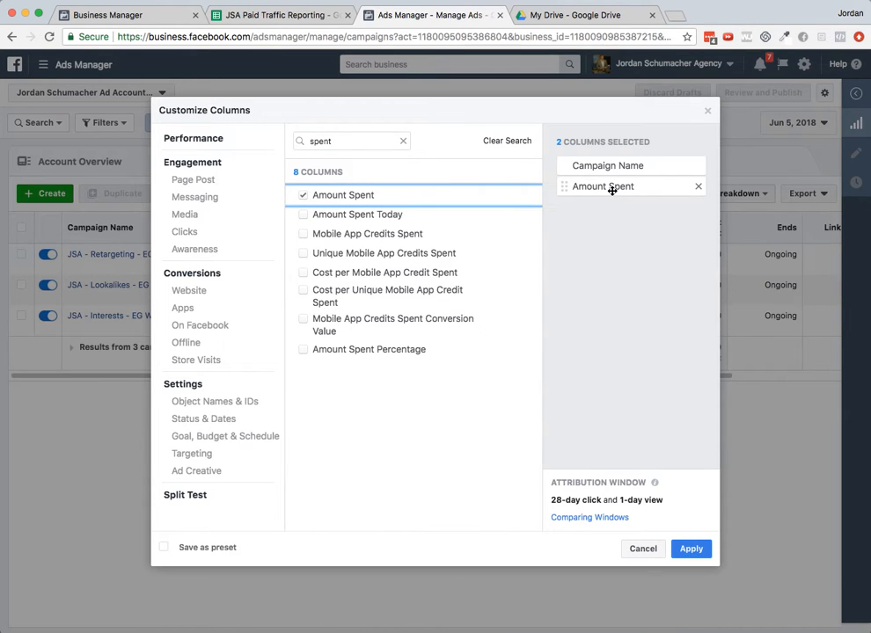
- Search the column list for budget and add the Budget column
left_click_drag(341, 143, 302, 142)
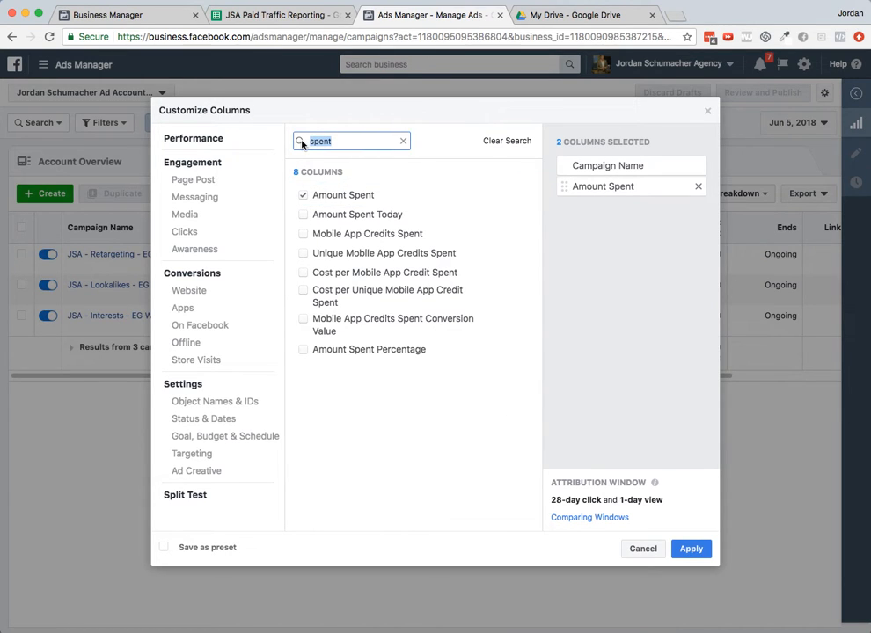
type("budget")
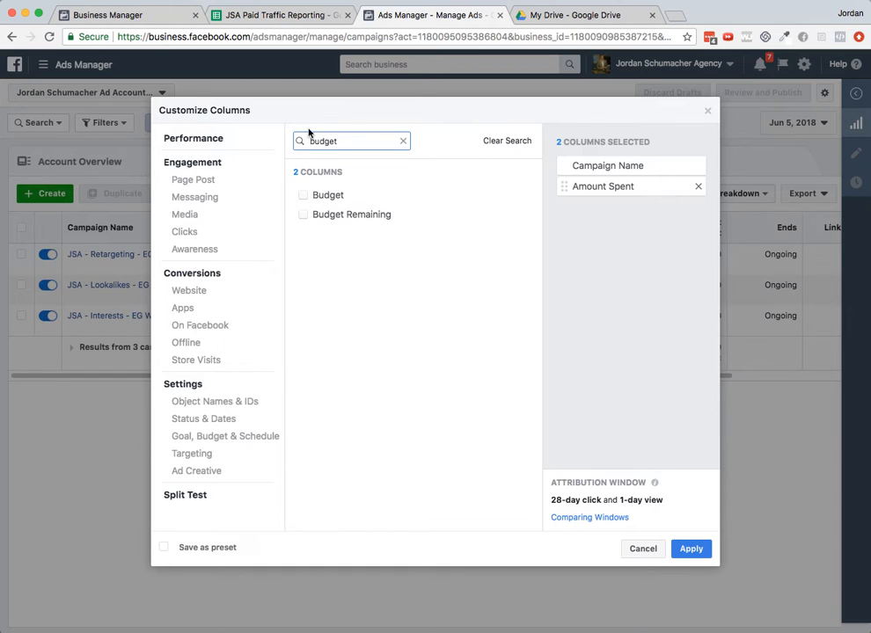
left_click(306, 195)
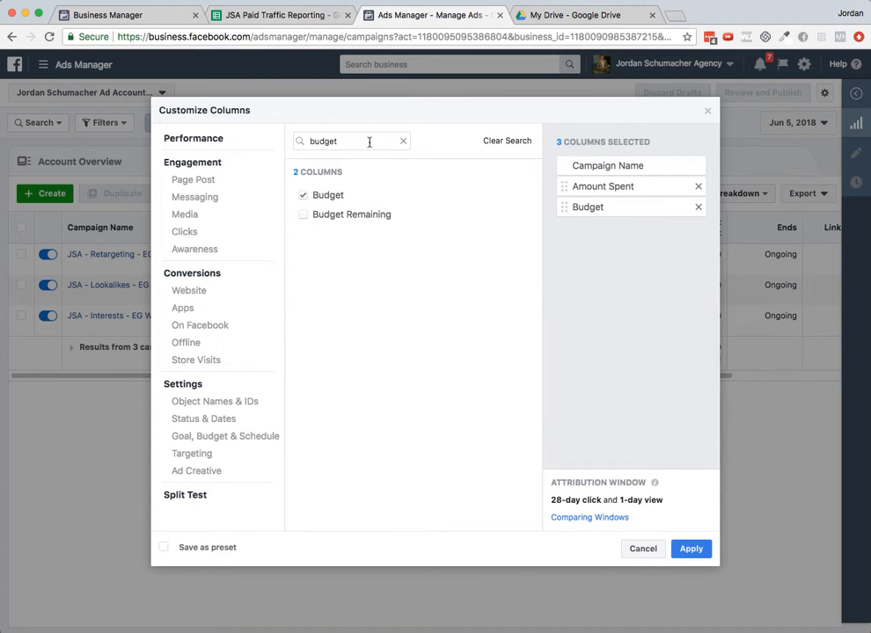
- Search the column list for clicks and add the Link Clicks column
left_click(264, 15)
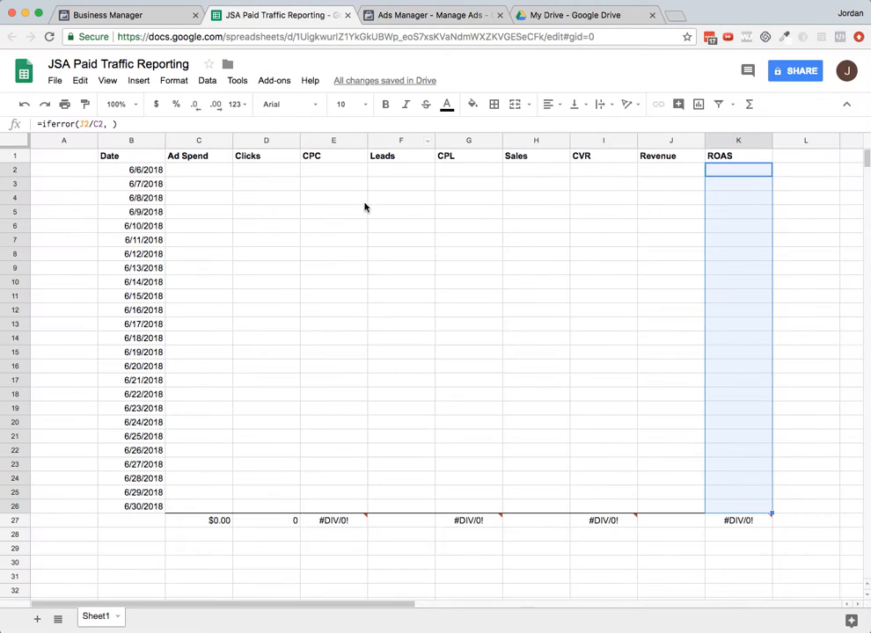
left_click(405, 15)
left_click_drag(339, 141, 269, 141)
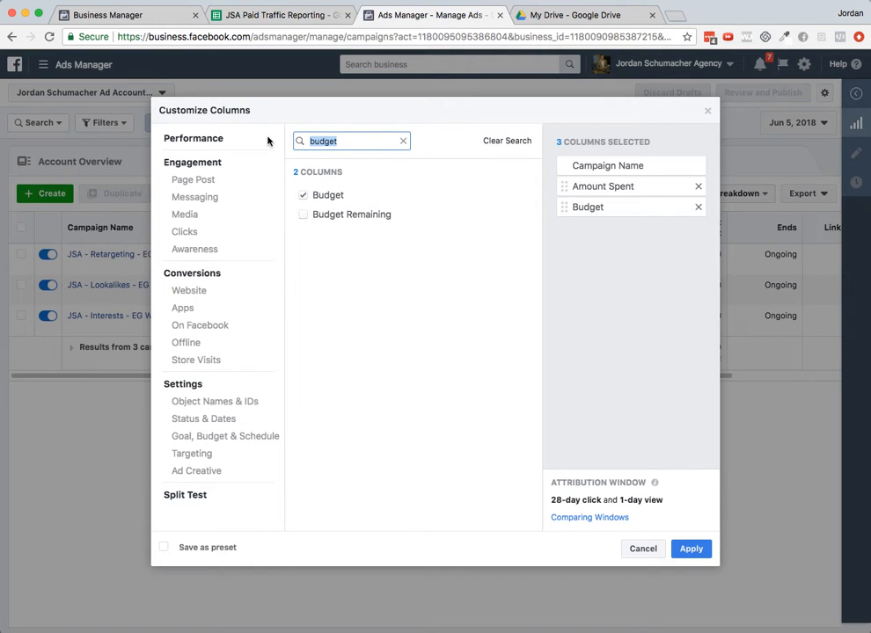
type("clicks")
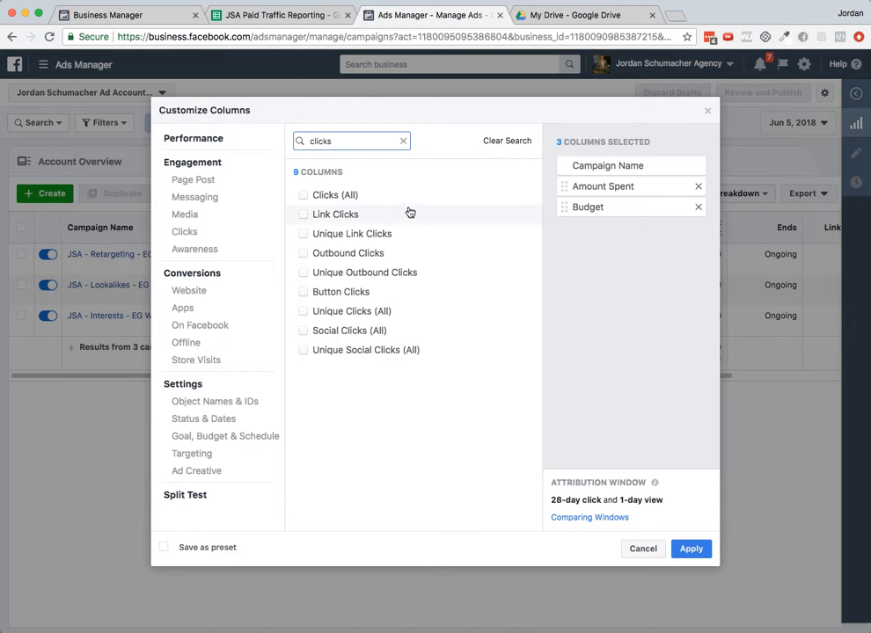
mouse_move(360, 217)
left_click(302, 215)
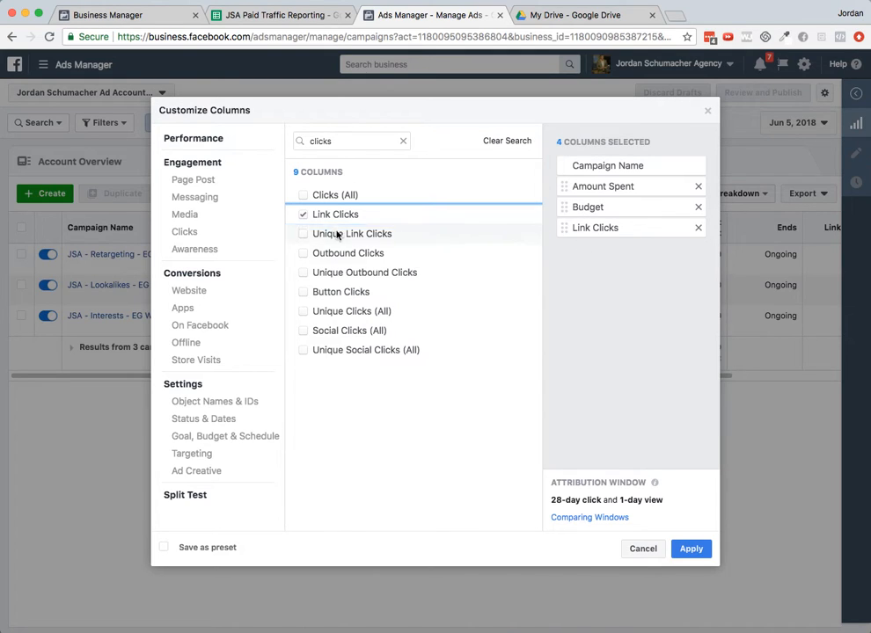
- Search the column list for cost per link and add the CPC (Cost per Link Click) column
double_click(358, 141)
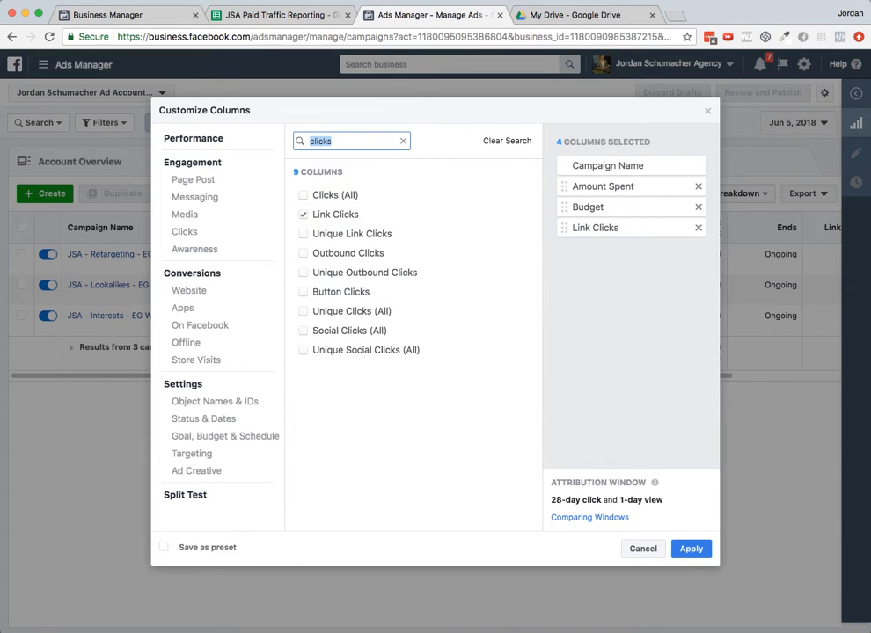
type("cost per lin")
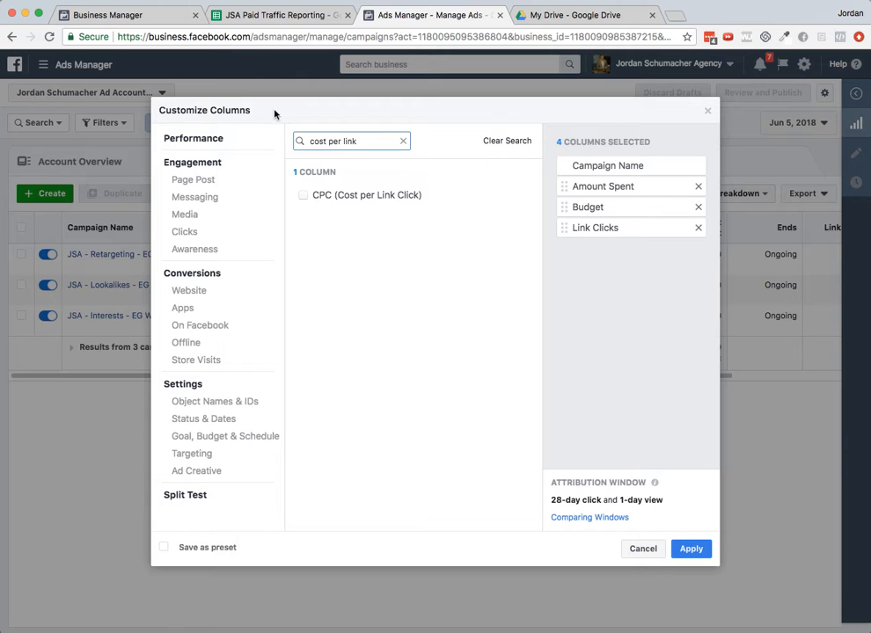
left_click(303, 195)
left_click(275, 15)
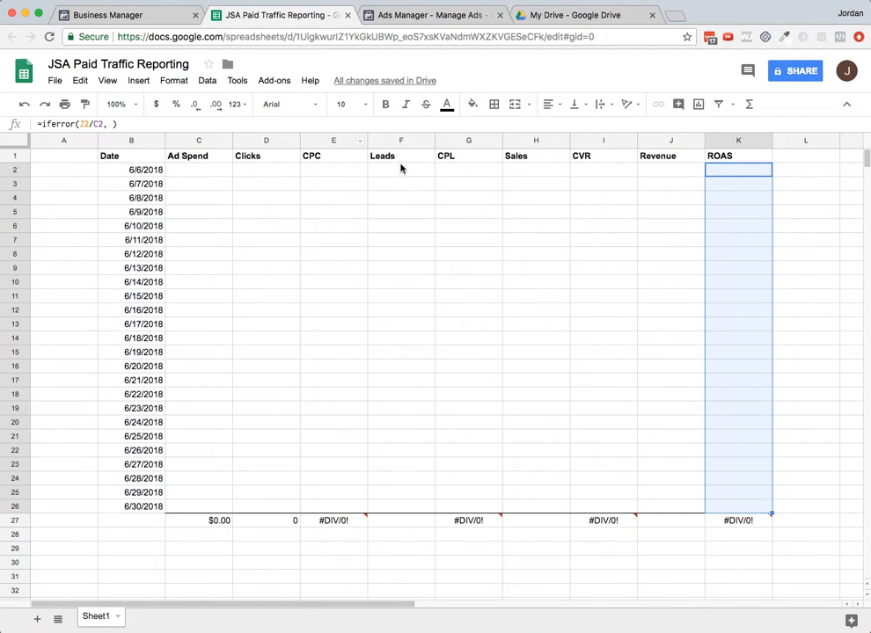
left_click(402, 18)
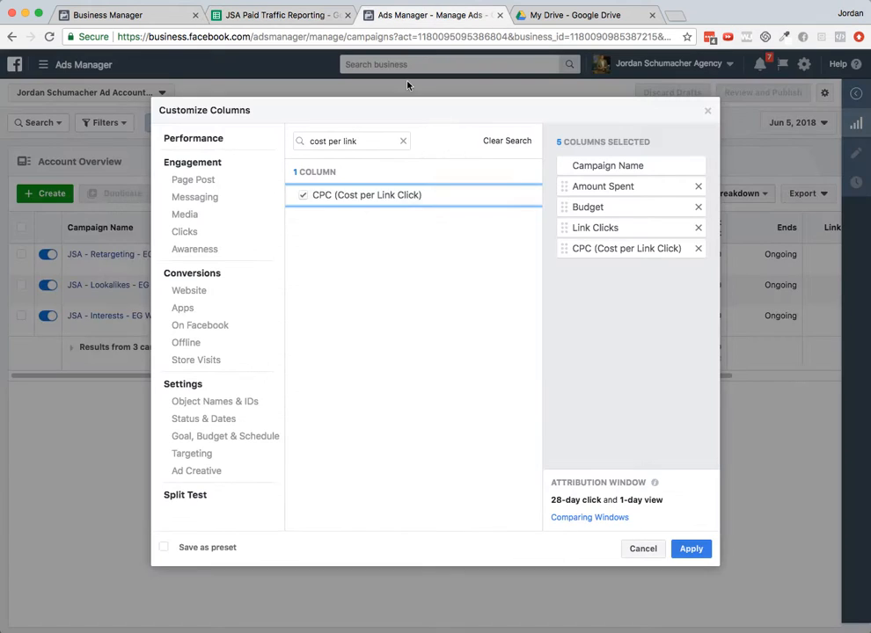
left_click_drag(387, 140, 297, 142)
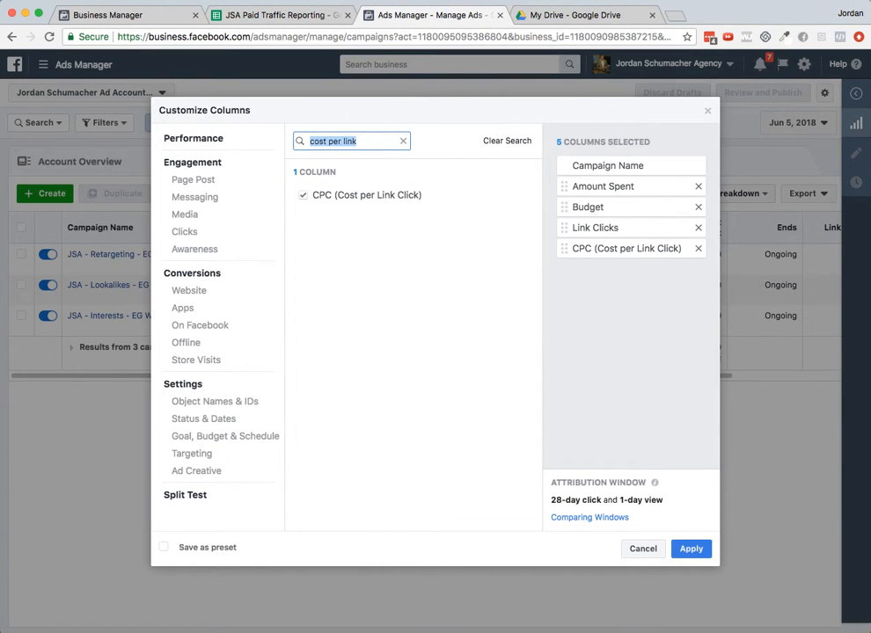
- Search the column list for regi and add the FBAFAO EG Webinar Registrant and Cost per FBAFAO EG Webinar Registrant columns
type("regi")
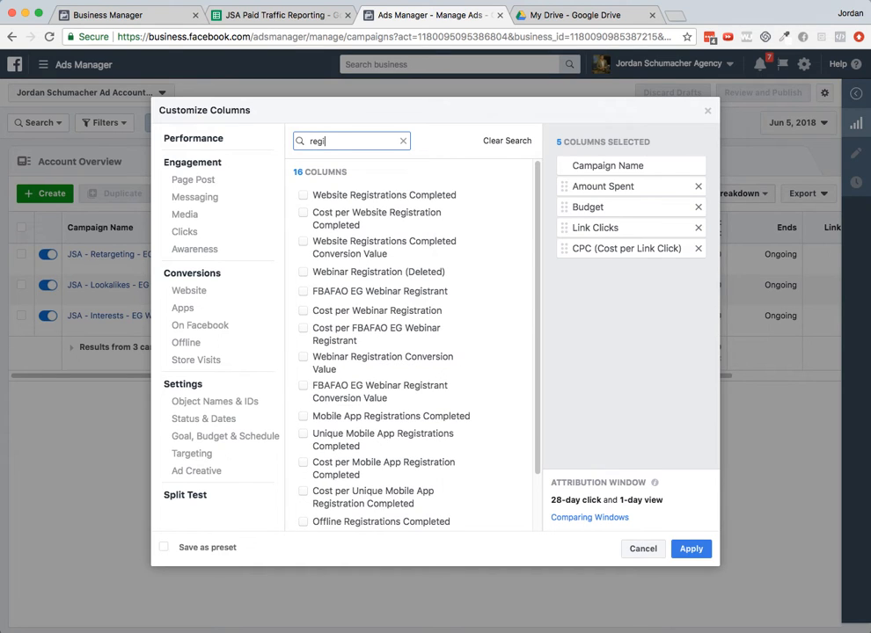
mouse_move(351, 299)
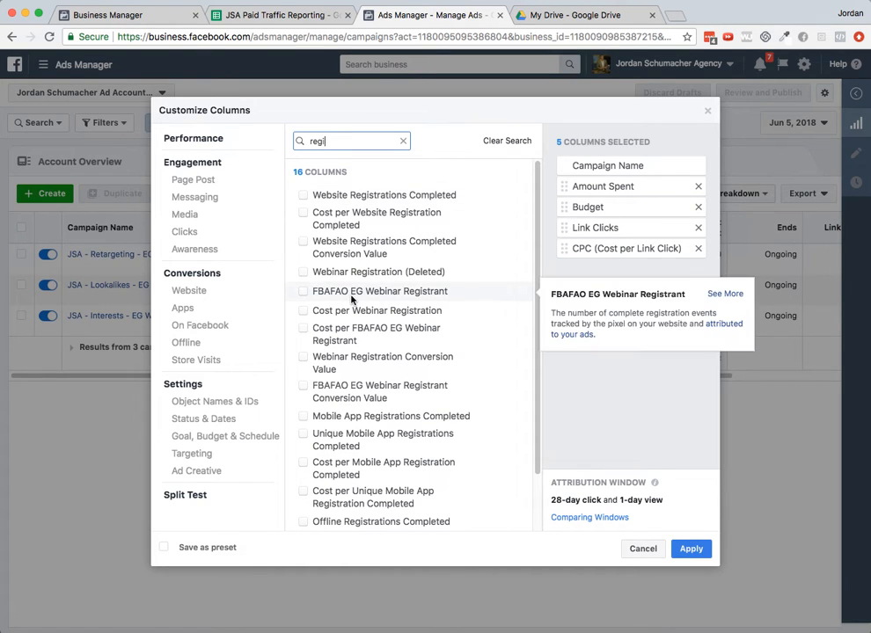
left_click(304, 293)
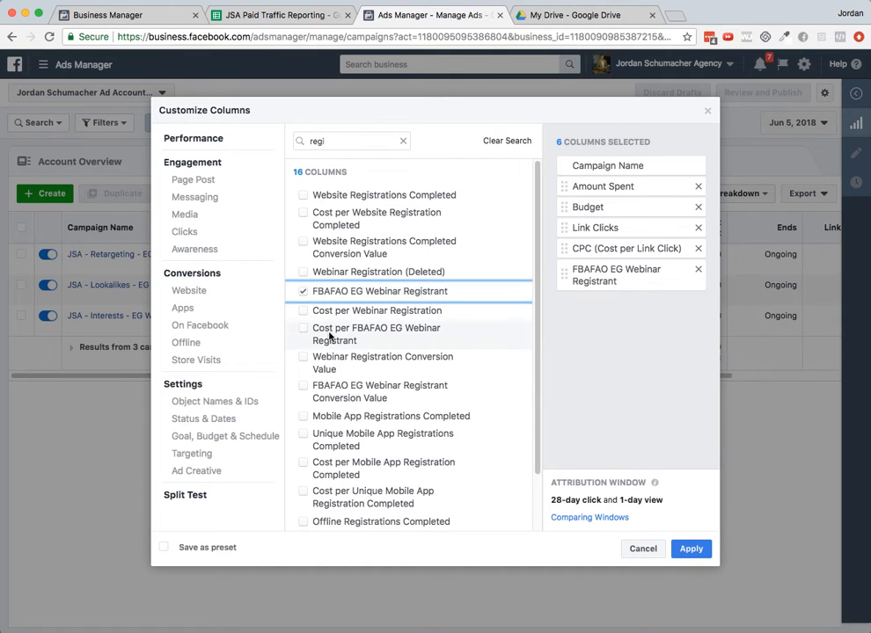
mouse_move(350, 338)
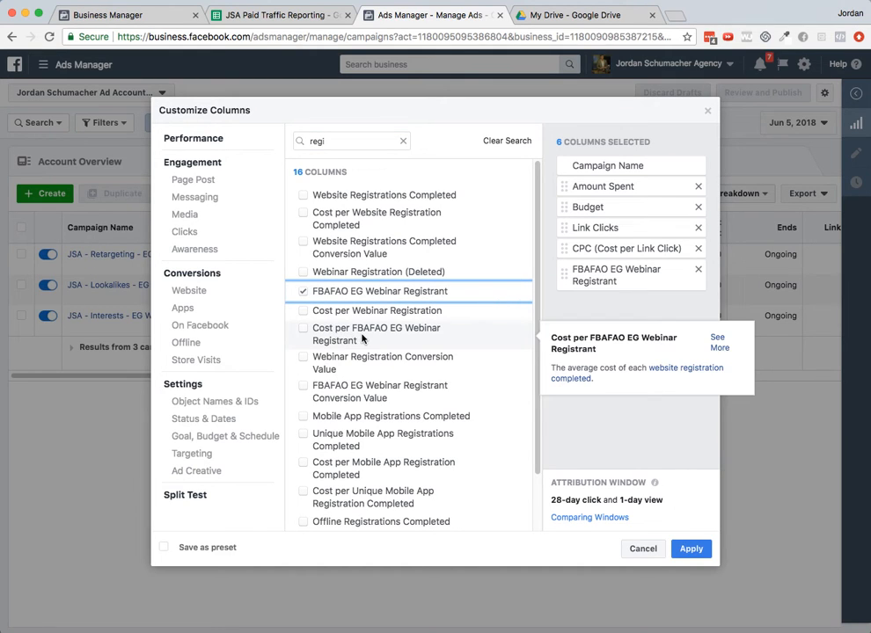
left_click(303, 329)
- Check the reporting sheet's headers, then search the column list for fbafao and add the FBAFAO Enrollment column
left_click(304, 5)
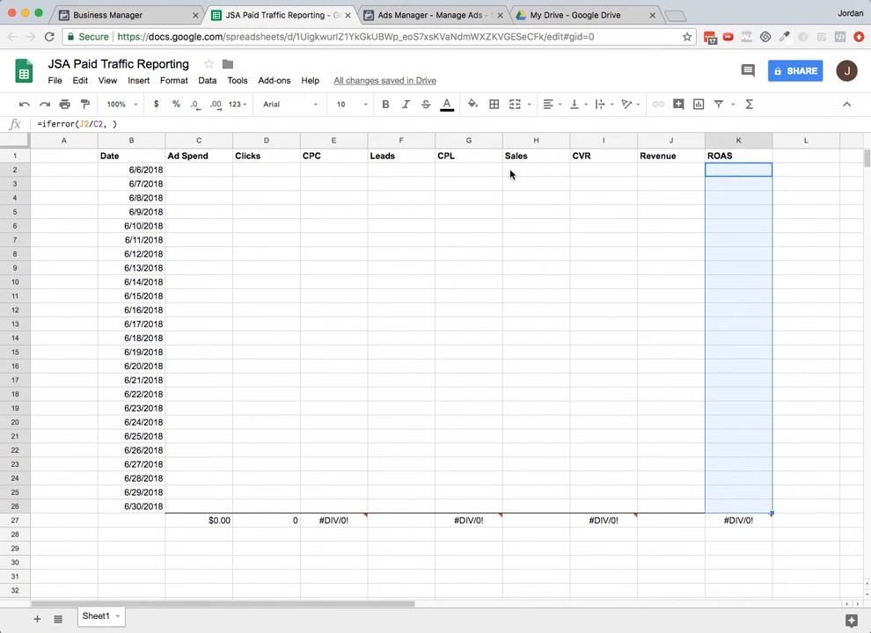
left_click(413, 15)
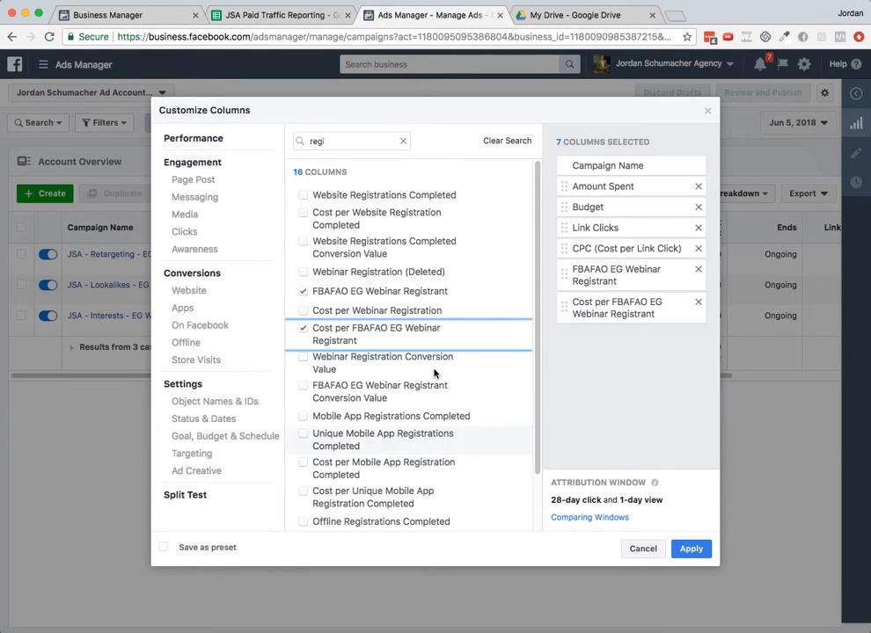
left_click_drag(340, 140, 276, 146)
type("fbafao")
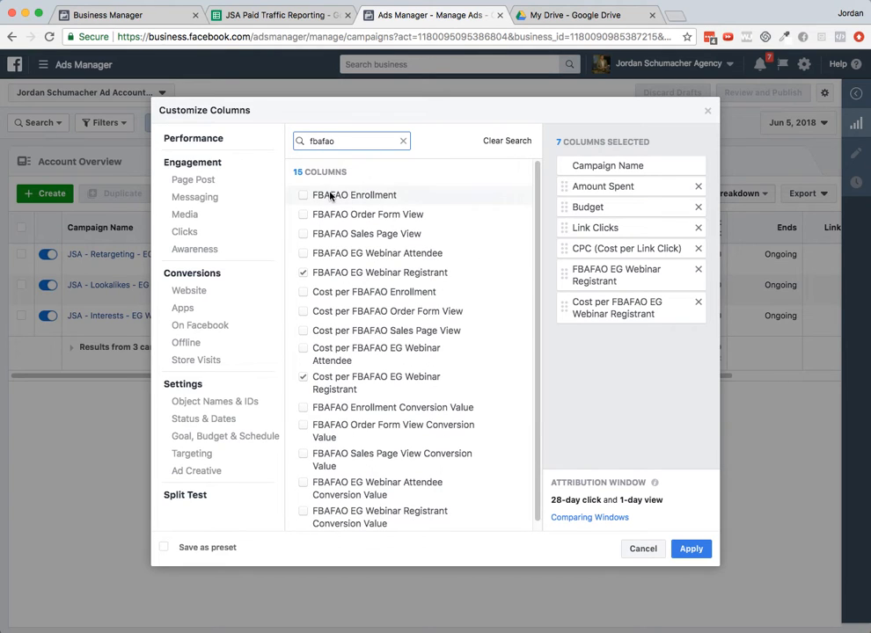
mouse_move(330, 195)
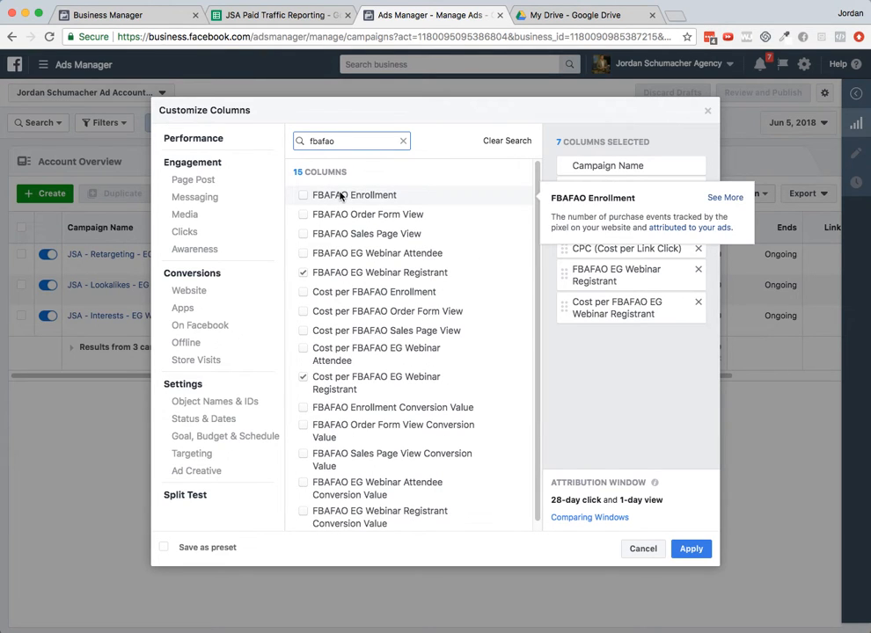
left_click(304, 195)
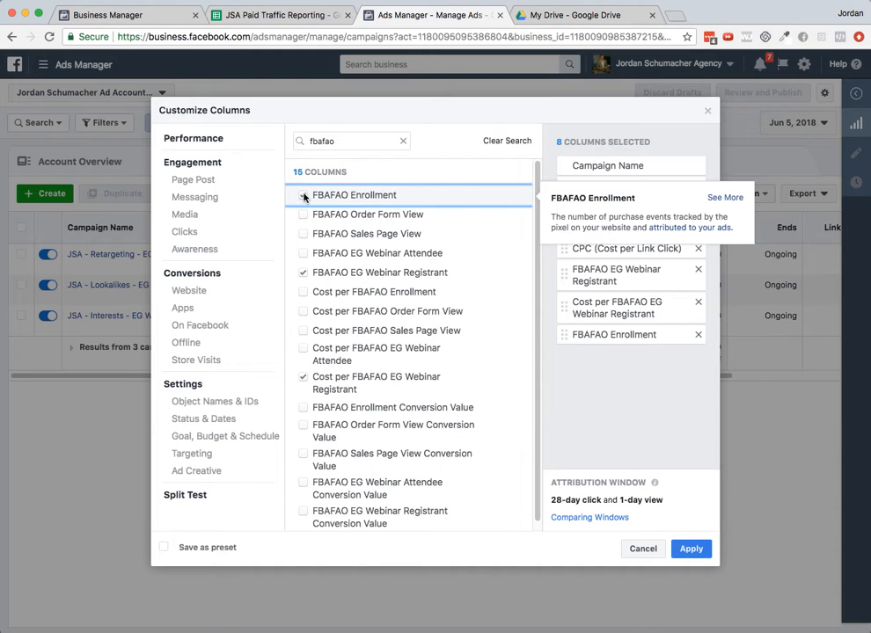
- Search the column list for cost per fba and add the Cost per FBAFAO Enrollment column
left_click_drag(345, 140, 291, 142)
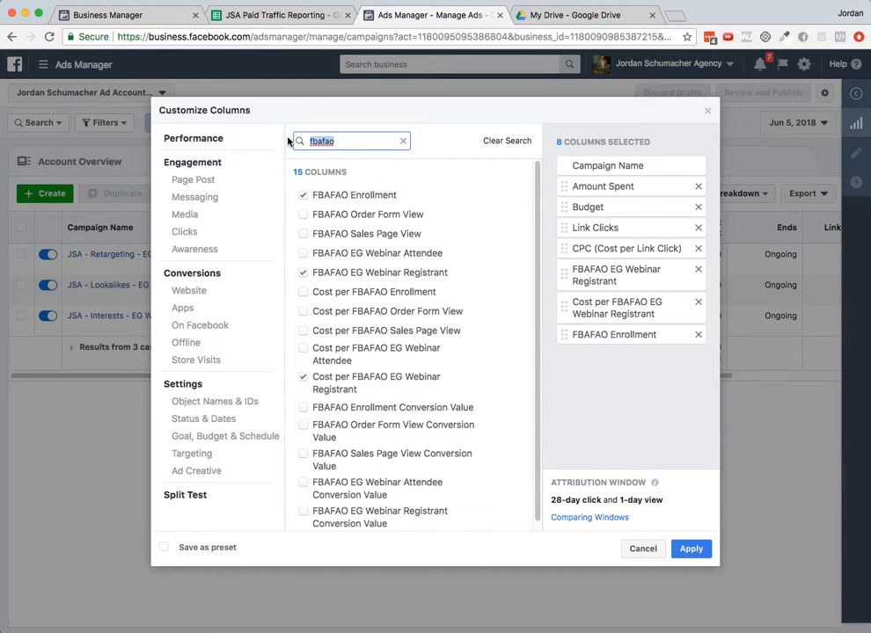
type("cost per fba")
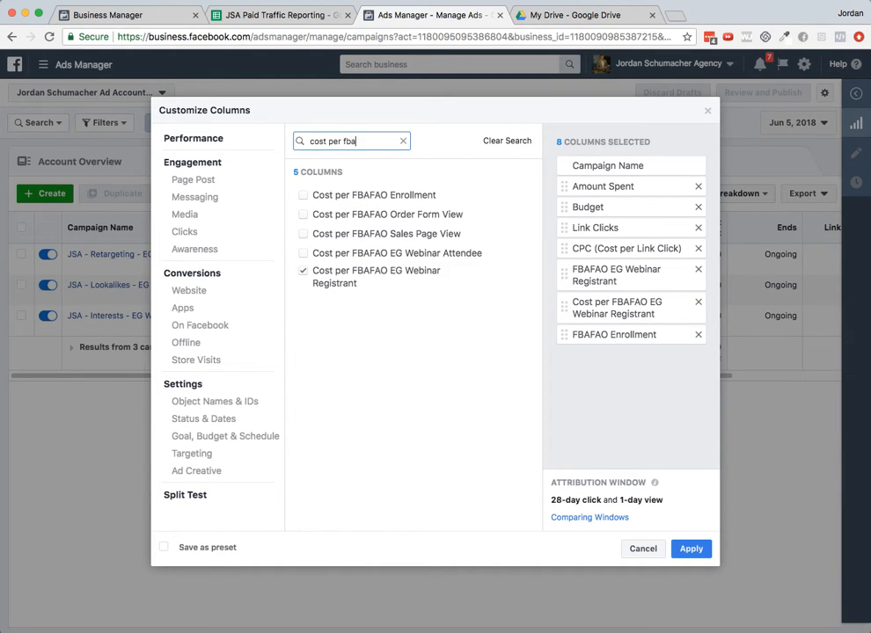
left_click(303, 195)
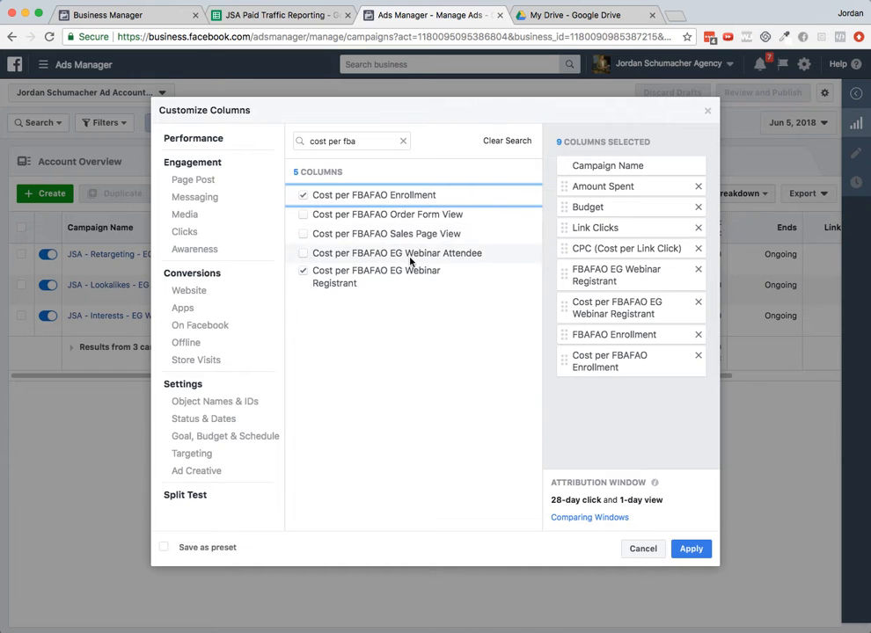
- Check the reporting sheet again, then search for sales pa and add the FBAFAO Sales Page View column
left_click(268, 15)
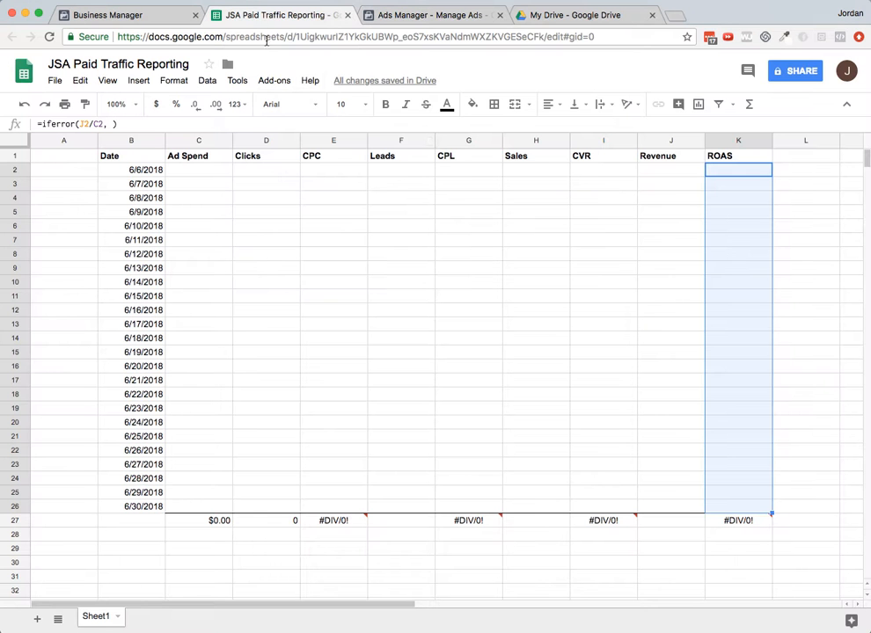
left_click(371, 9)
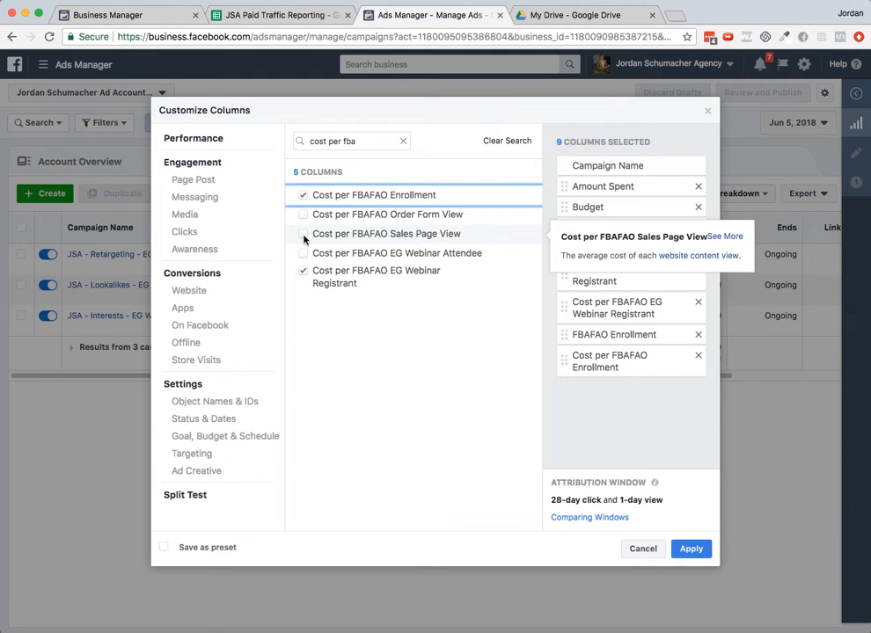
left_click_drag(357, 141, 283, 141)
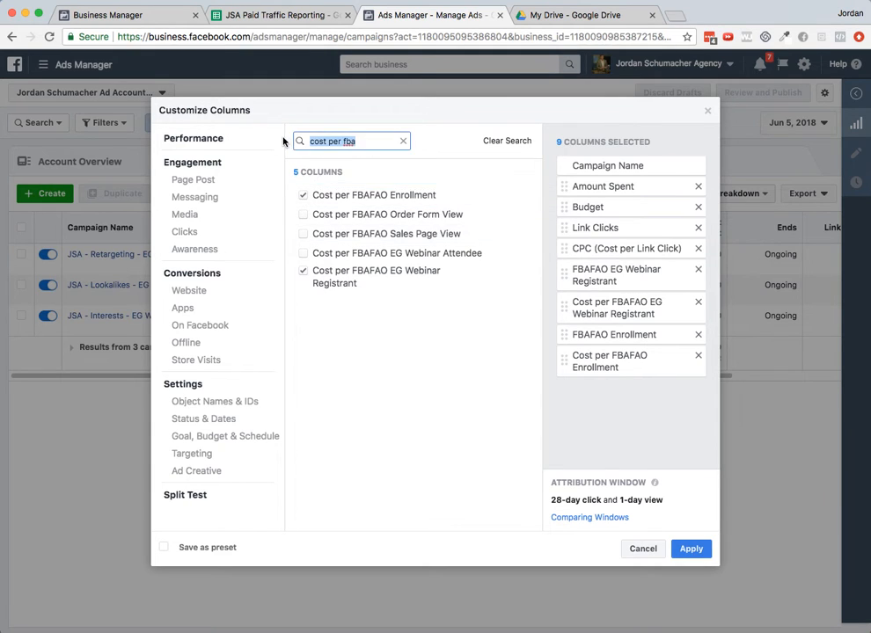
type("sales pa")
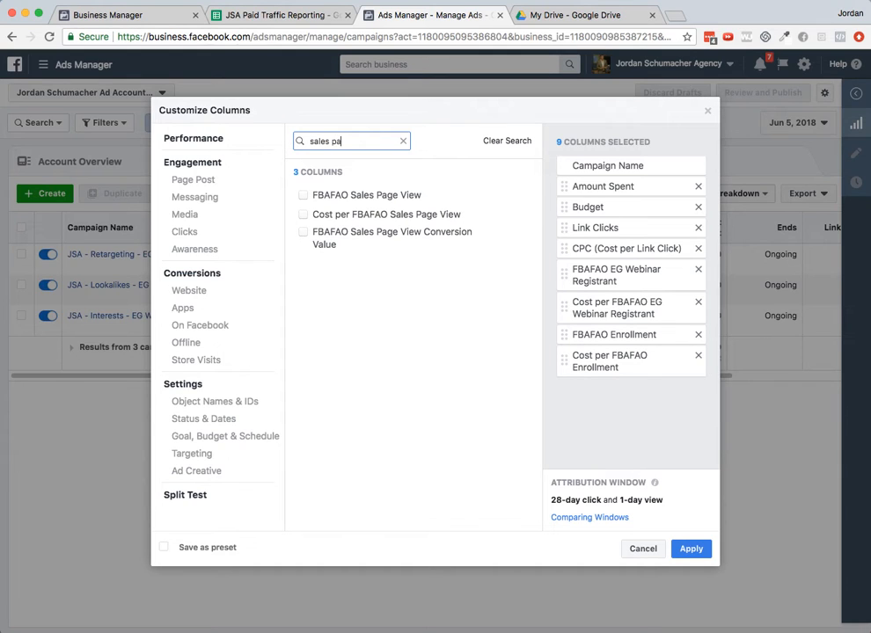
left_click(302, 194)
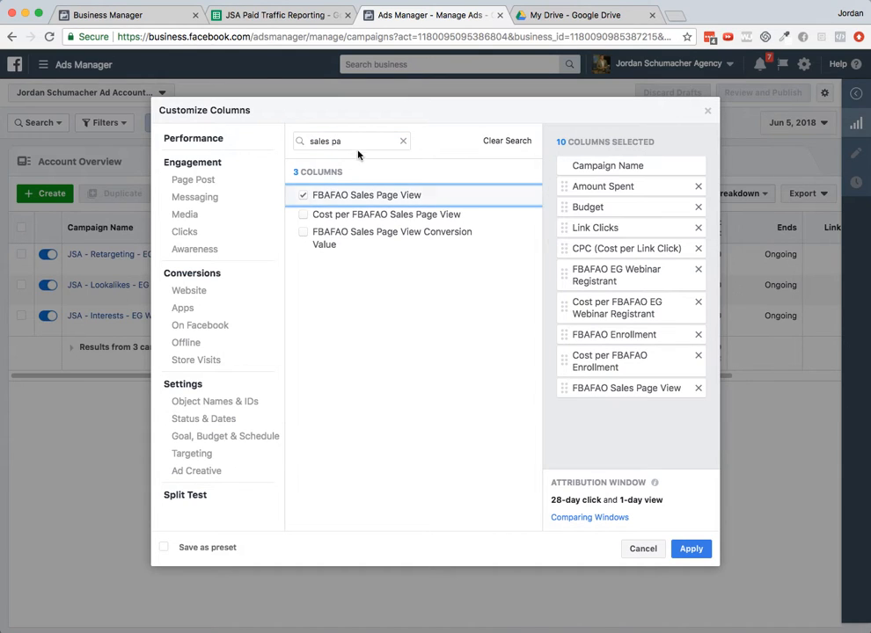
- Search the column list for order form and add the FBAFAO Order Form View column
left_click_drag(343, 140, 288, 142)
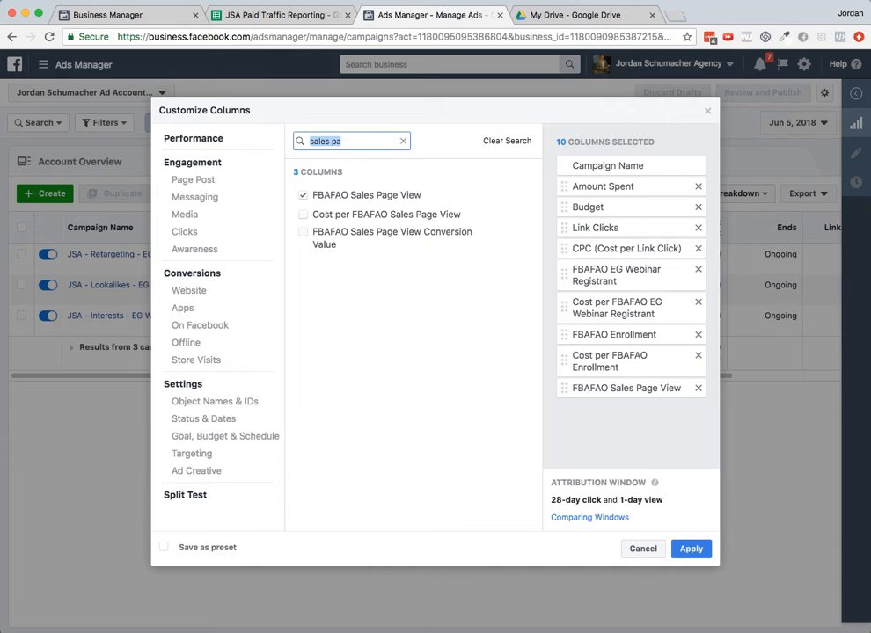
type("order form")
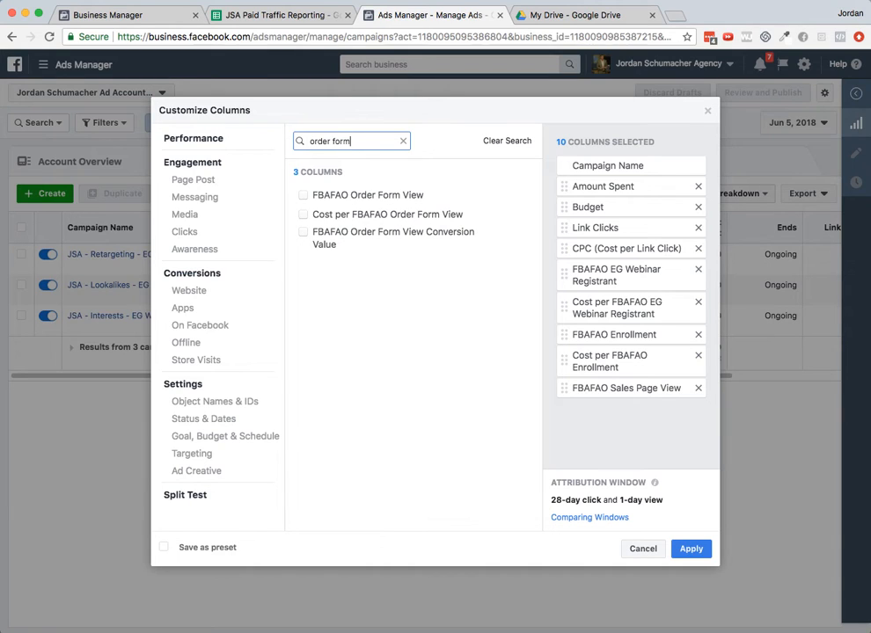
left_click(303, 195)
- Search for cost per fbafa and add the Cost per FBAFAO Sales Page View and Cost per FBAFAO Order Form View columns
left_click_drag(375, 140, 268, 145)
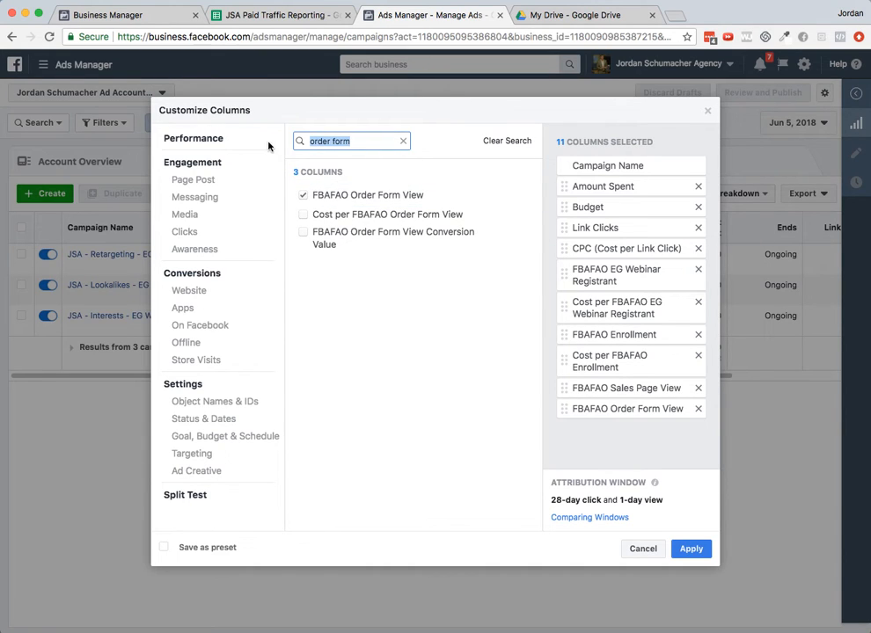
type("cost per fbafa")
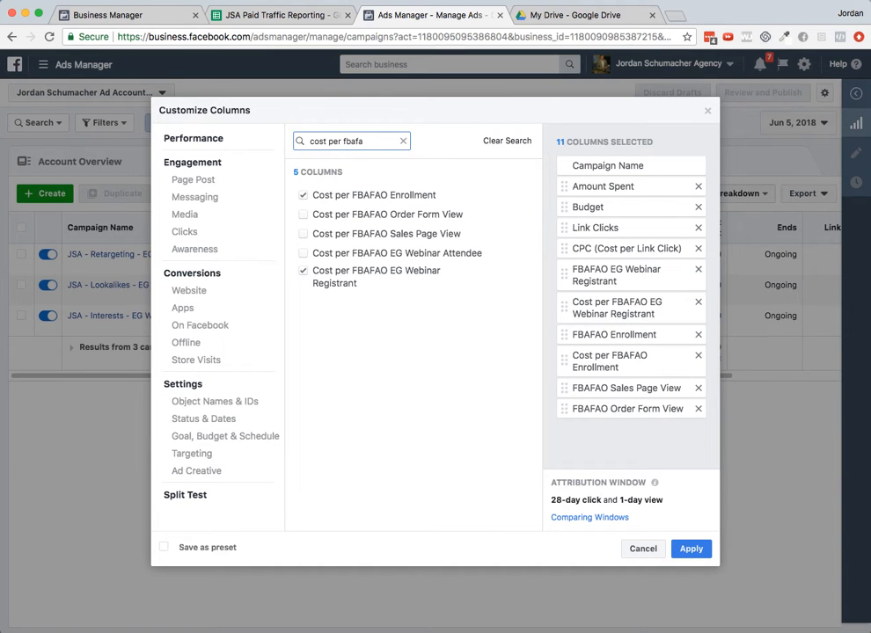
left_click(302, 234)
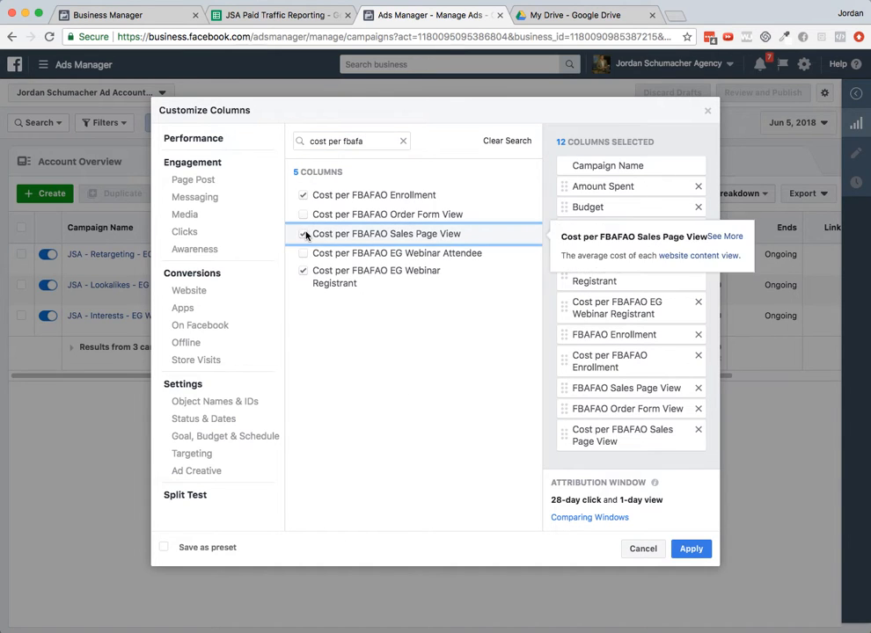
left_click(303, 215)
- Move Cost per FBAFAO Sales Page View directly below FBAFAO Sales Page View, review the selected columns, and apply them
scroll(616, 414, "down", 2)
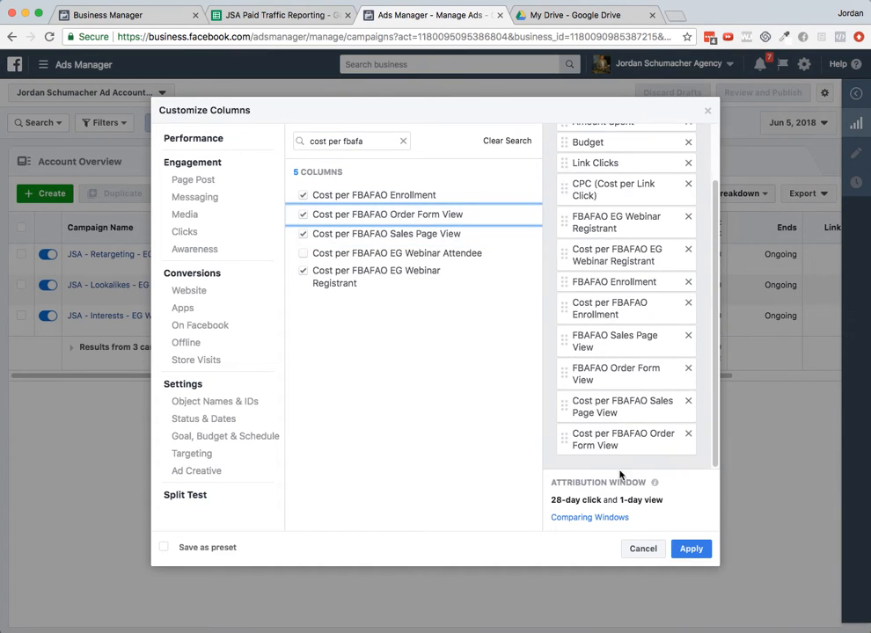
left_click_drag(576, 402, 564, 372)
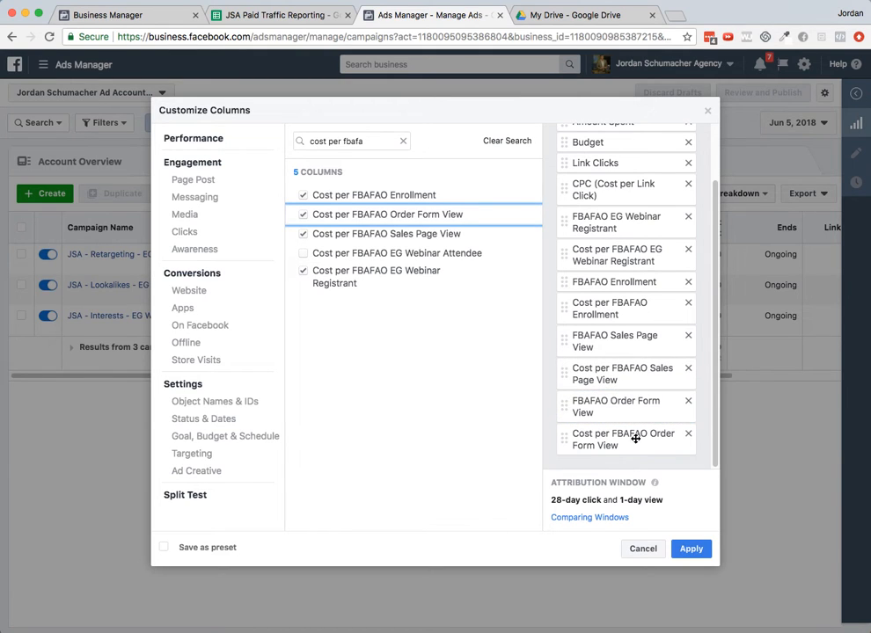
left_click_drag(715, 383, 714, 328)
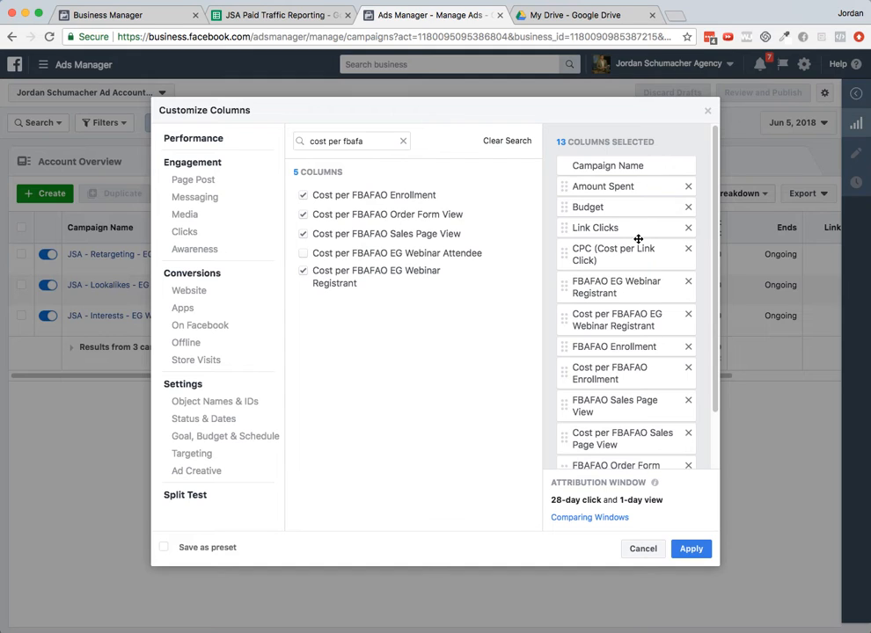
scroll(639, 240, "down", 1)
scroll(640, 240, "down", 1)
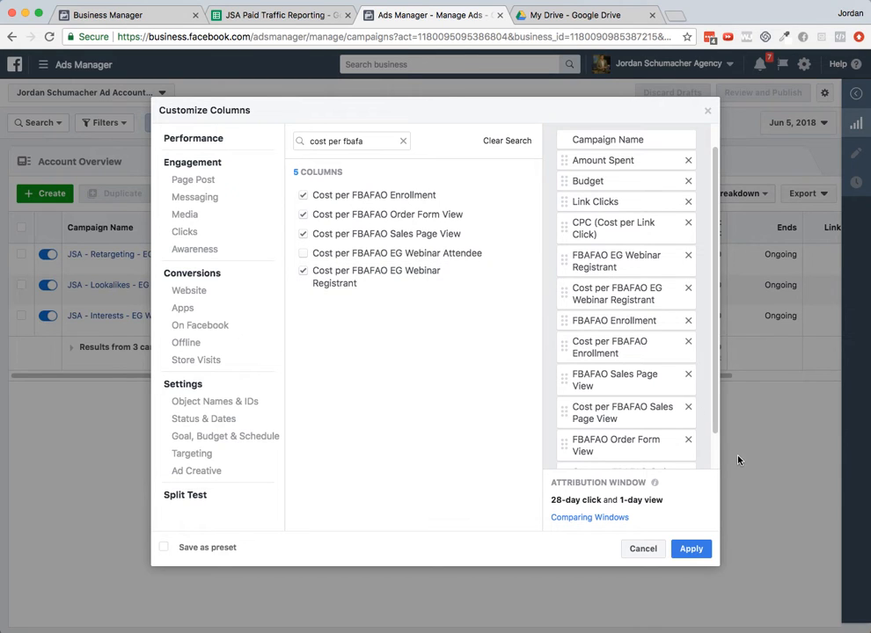
scroll(637, 357, "down", 2)
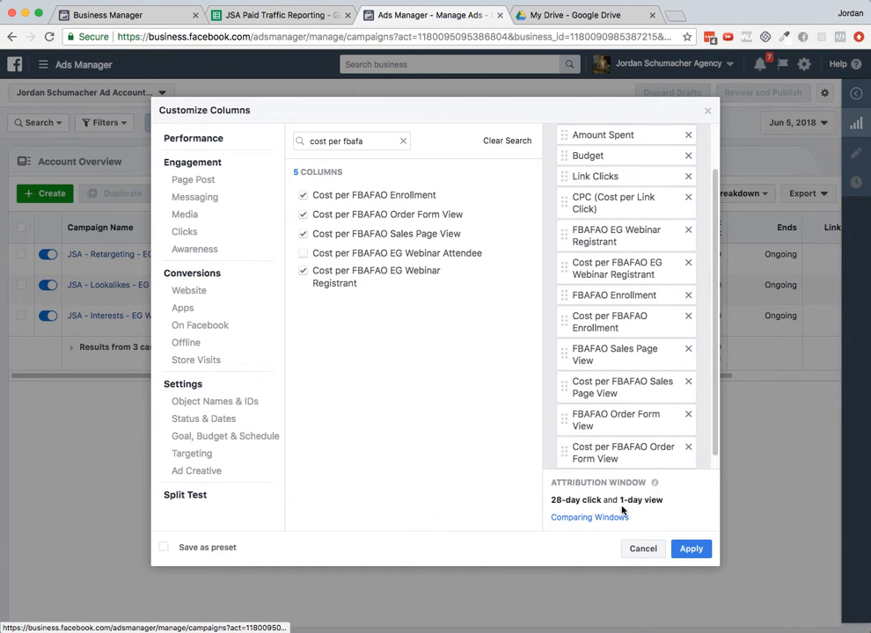
mouse_move(671, 487)
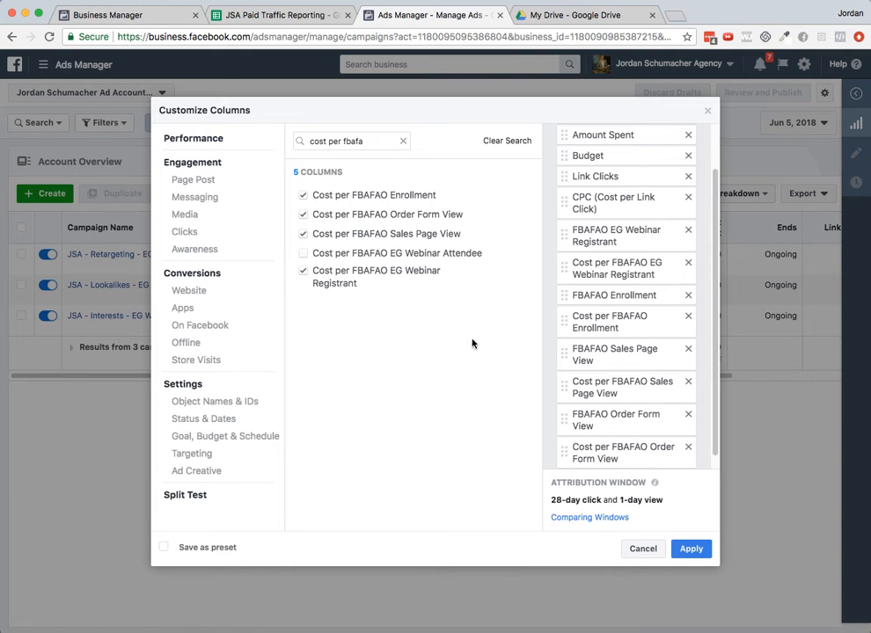
scroll(675, 383, "up", 2)
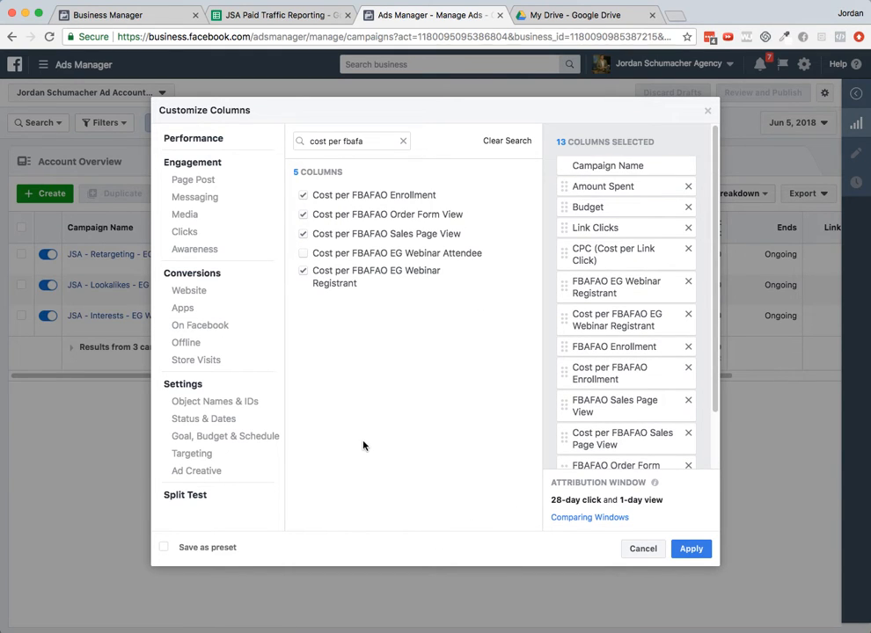
left_click(702, 549)
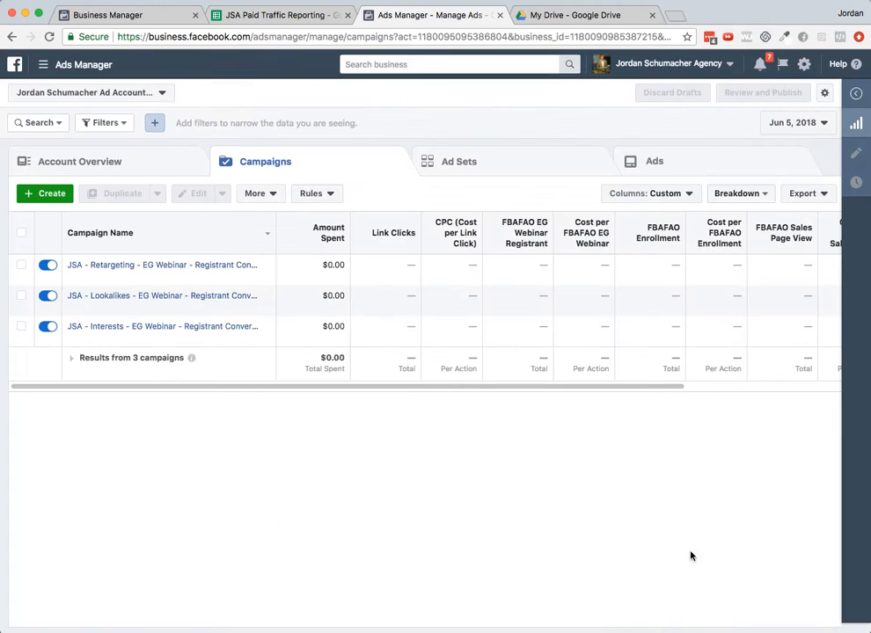
- Save the current custom columns as a column preset named Paid Traffic Daily Reporting
left_click_drag(589, 387, 463, 360)
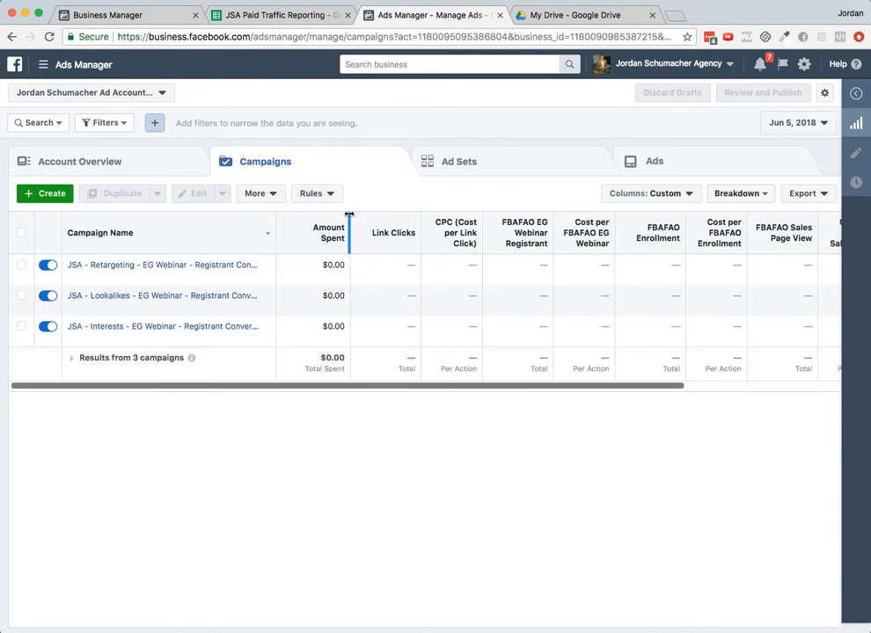
left_click(671, 197)
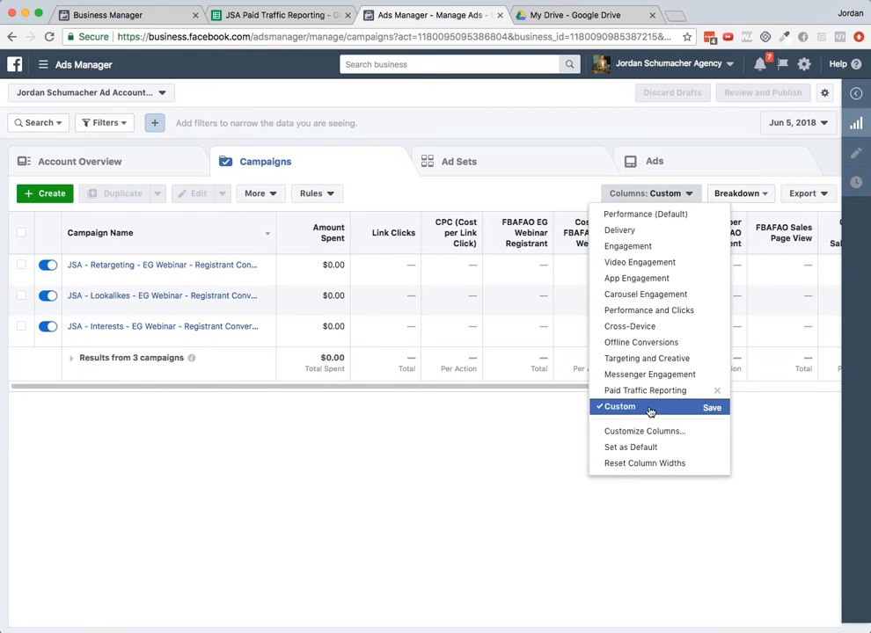
left_click(715, 409)
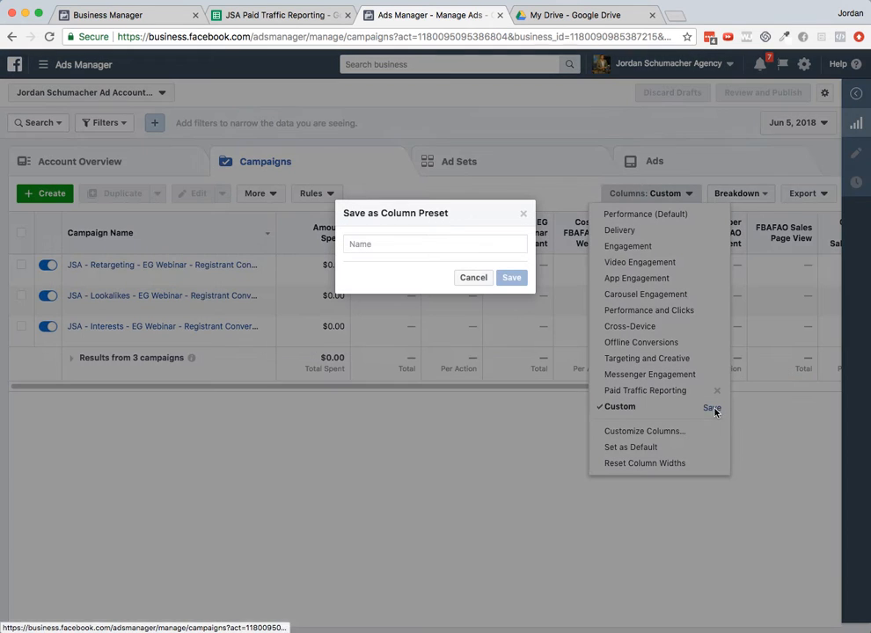
left_click(459, 244)
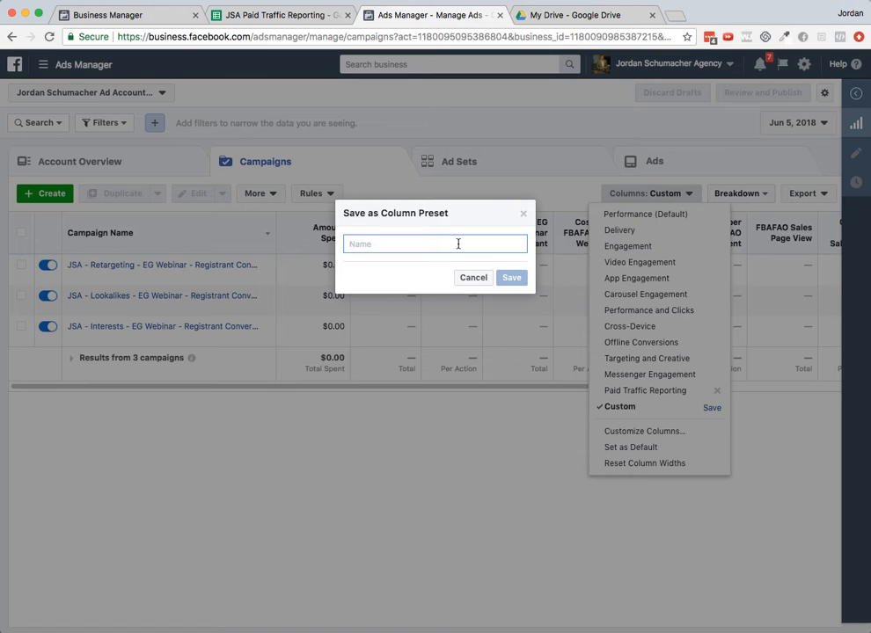
type("Paid Traffic Daily Reporting")
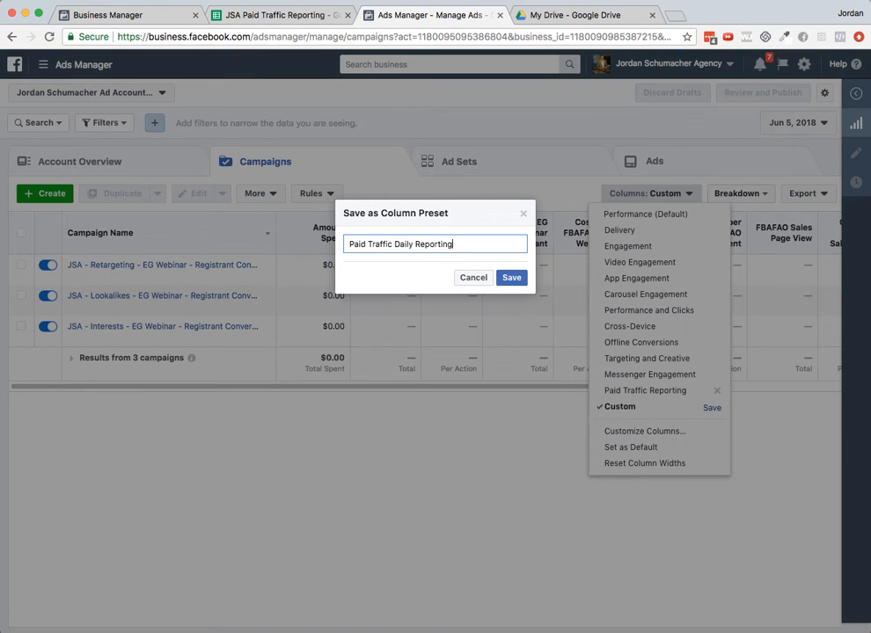
left_click(504, 278)
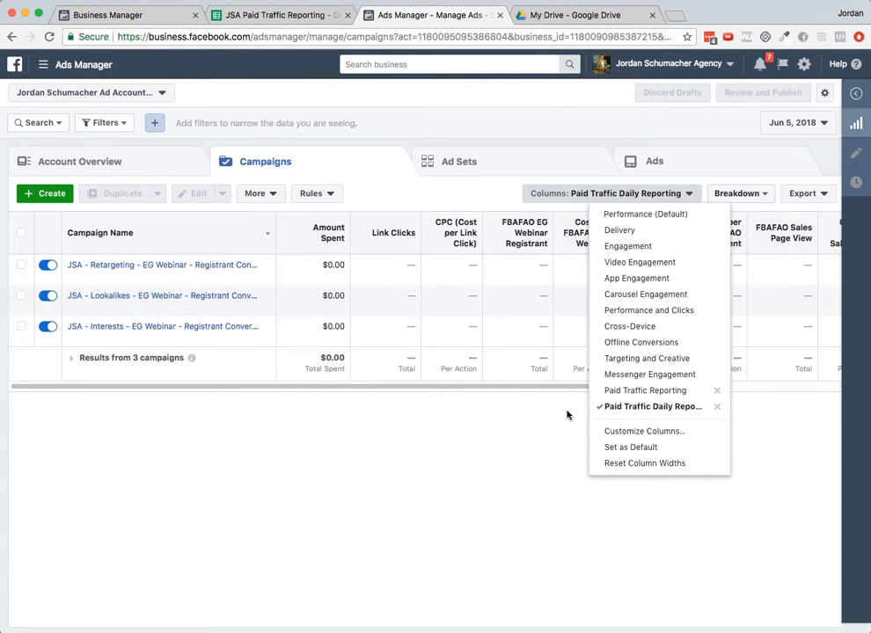
left_click(638, 409)
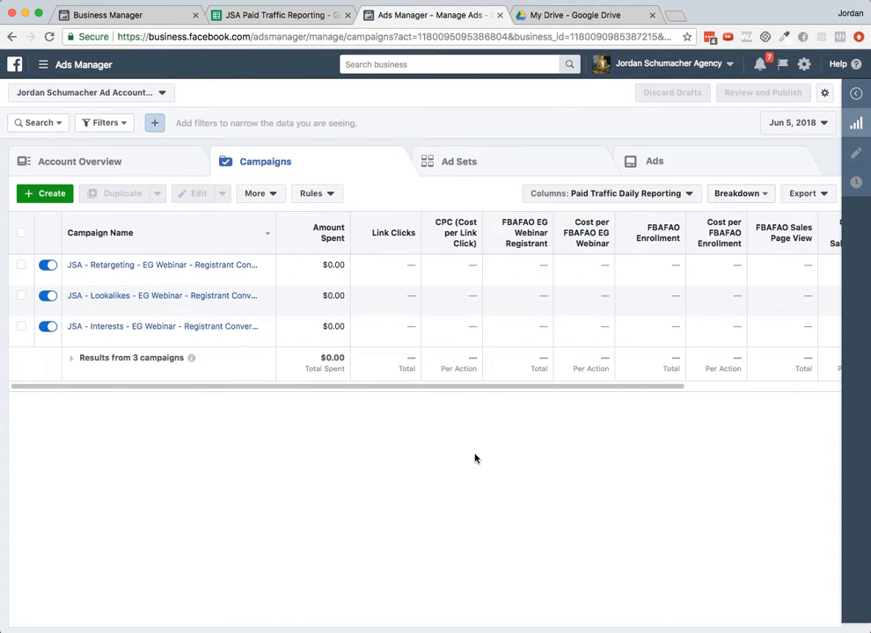
left_click(671, 197)
- Set the Ads Manager date range to June 6, 2018
left_click_drag(572, 388, 407, 362)
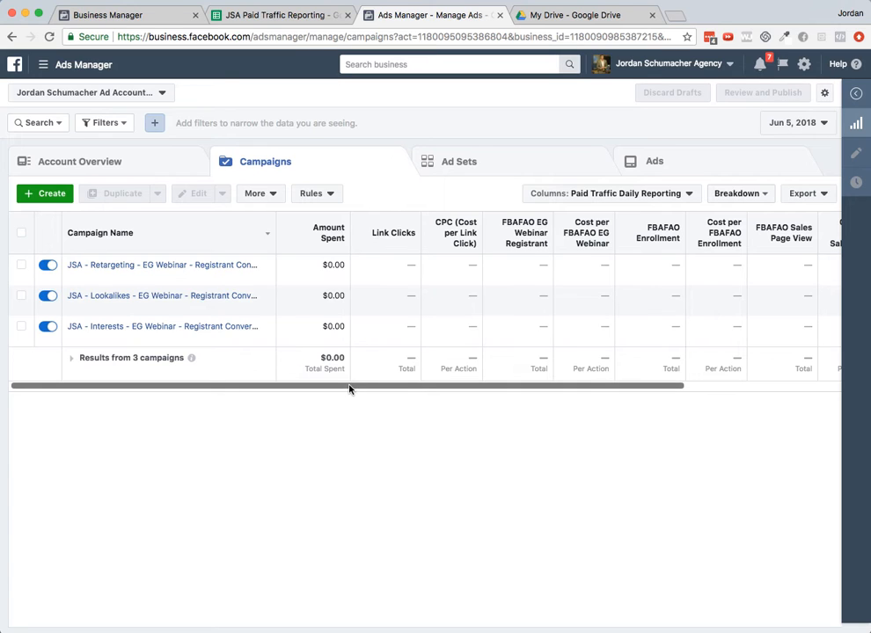
left_click(272, 15)
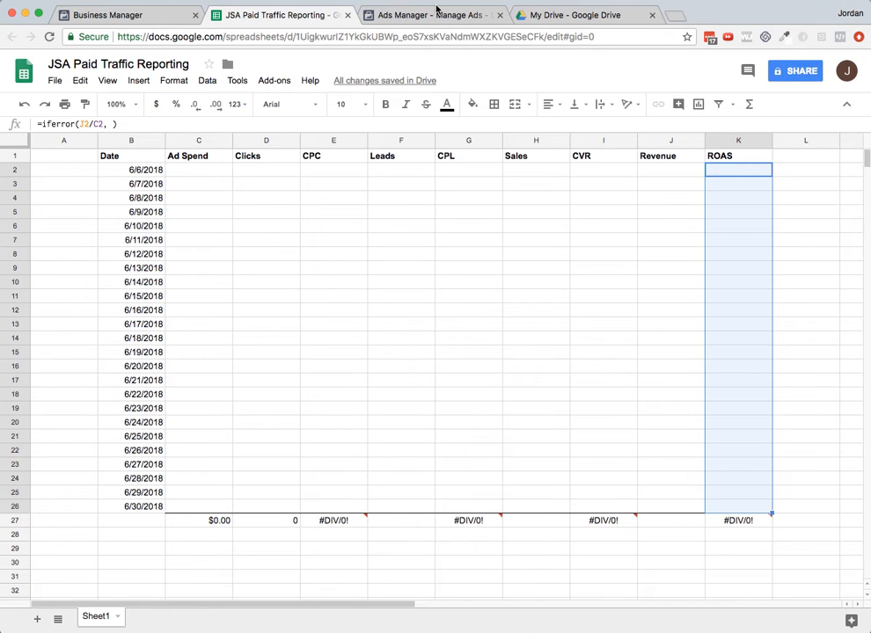
left_click(438, 11)
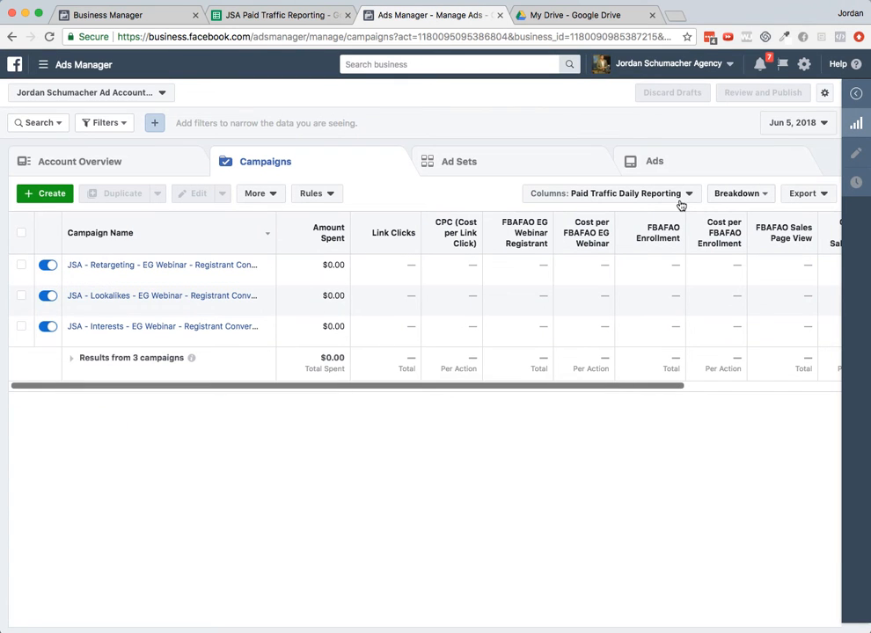
left_click(820, 122)
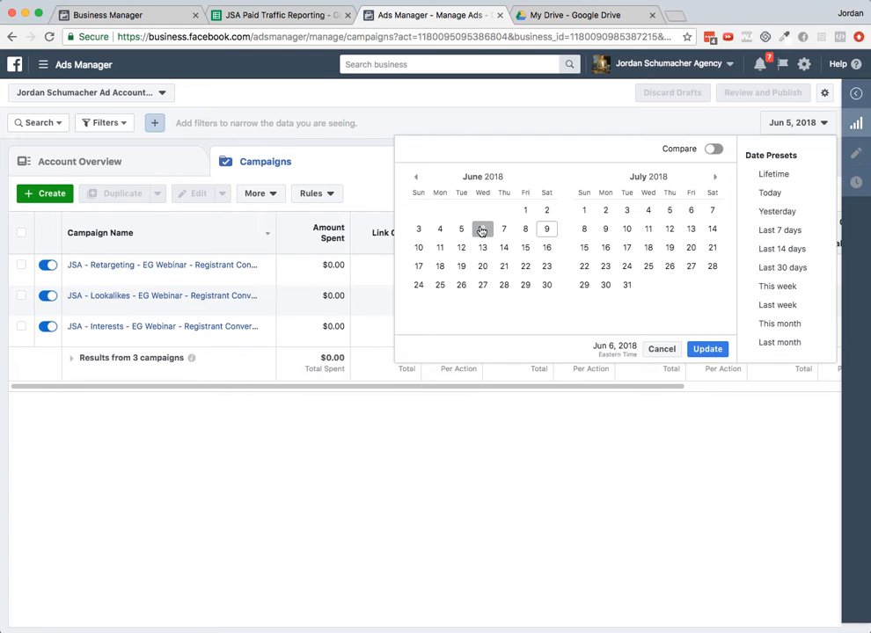
left_click(482, 230)
left_click(714, 351)
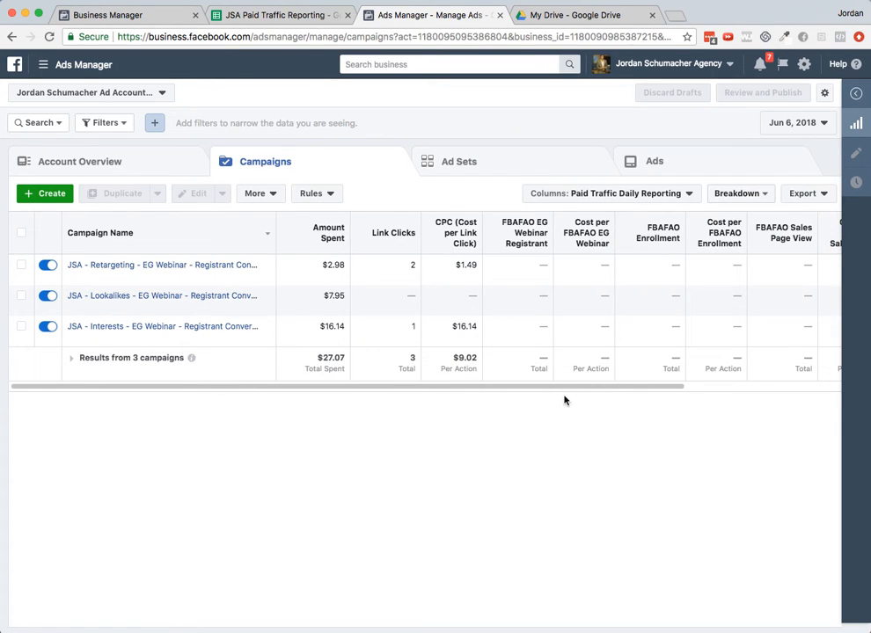
- Enter 27.07 as the Ad Spend for 6/6/2018 in the reporting sheet
left_click_drag(564, 387, 535, 401)
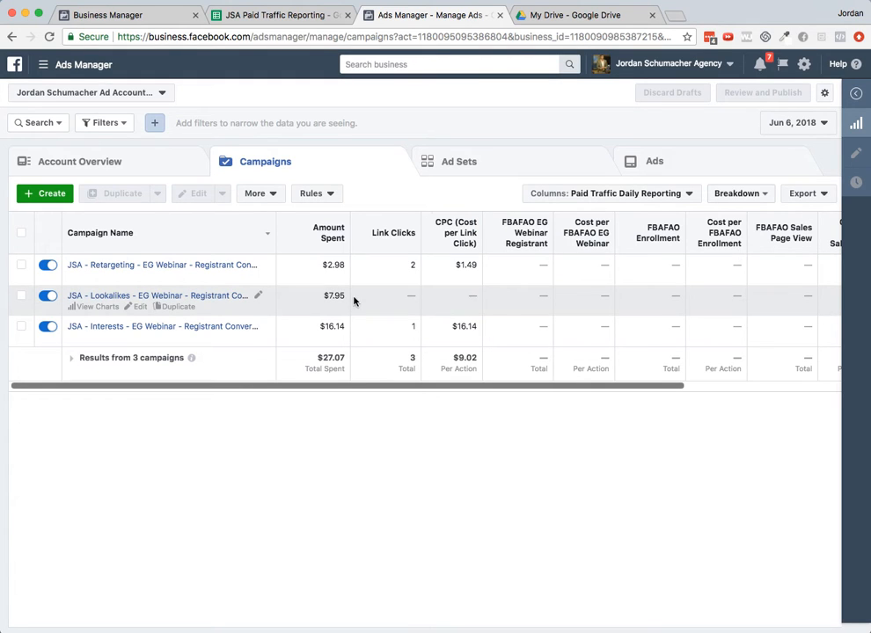
mouse_move(316, 229)
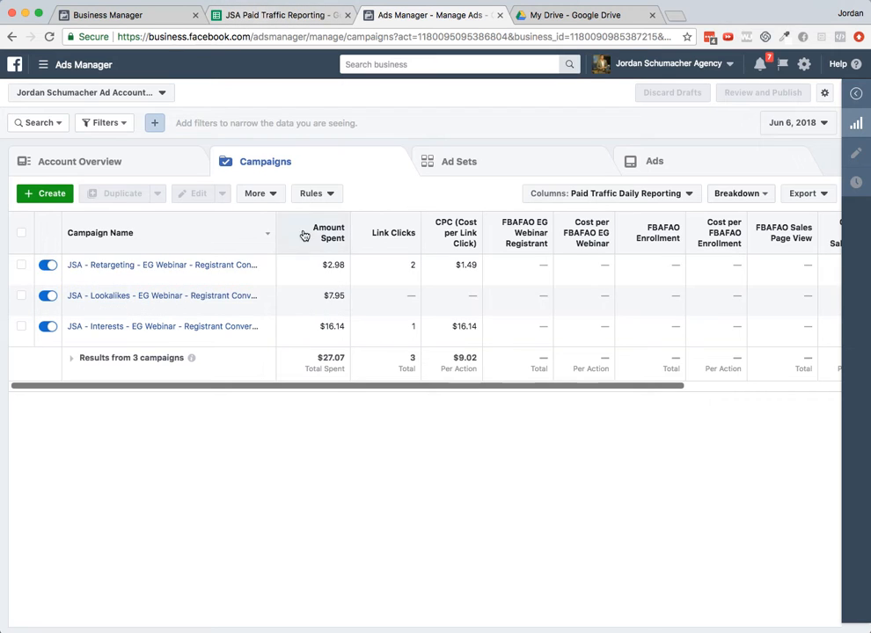
left_click(220, 16)
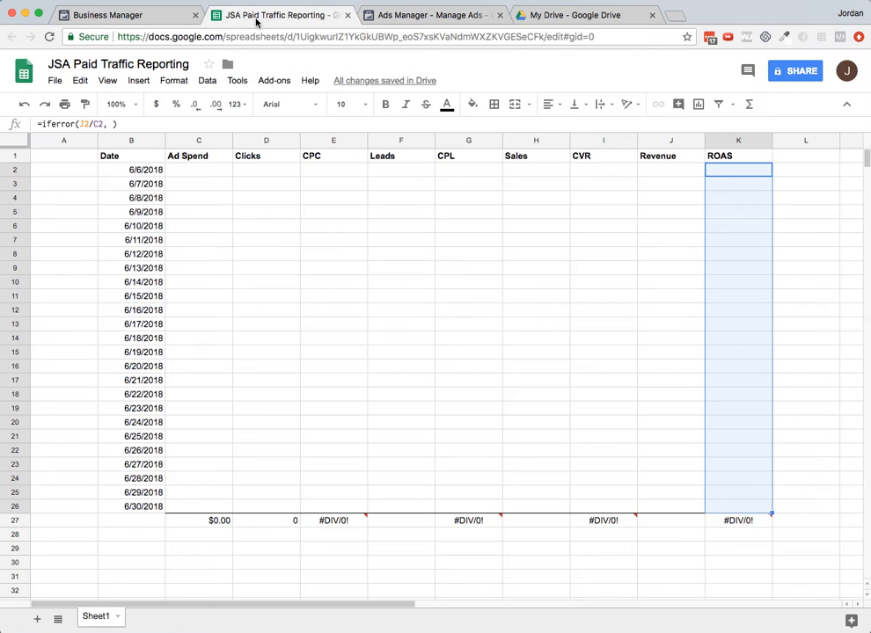
left_click(210, 174)
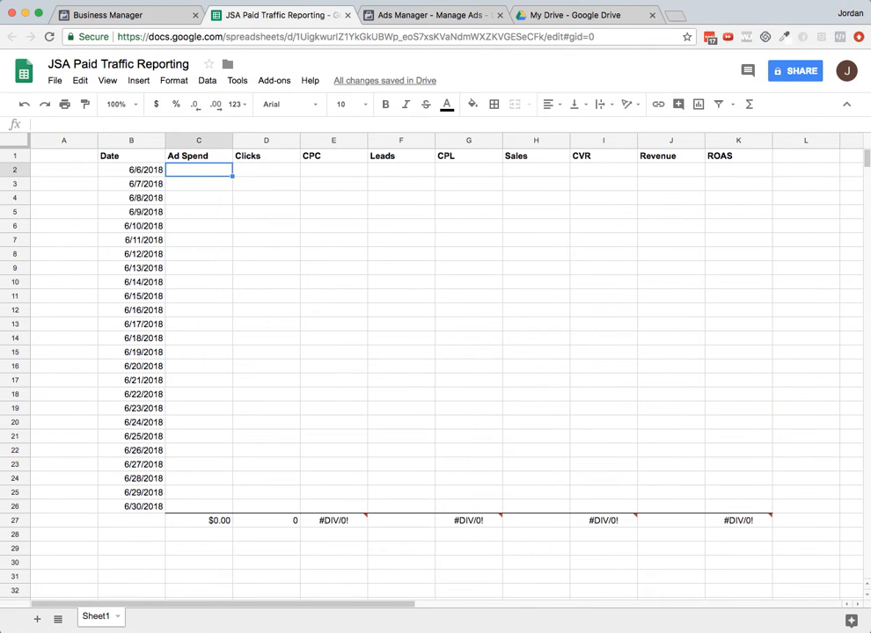
type("27.07")
key("Tab")
- Enter 3 as the Clicks for 6/6/2018
left_click(420, 18)
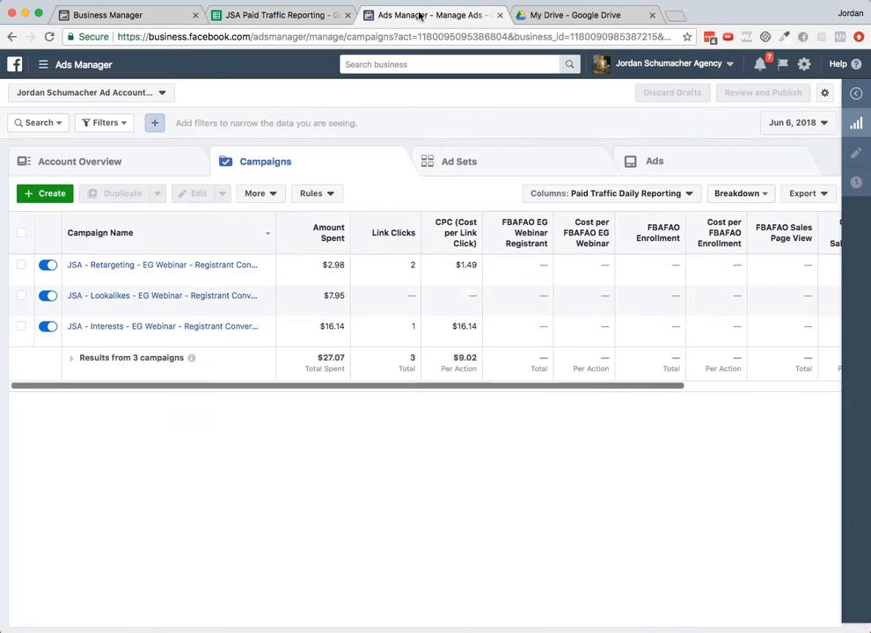
left_click(282, 15)
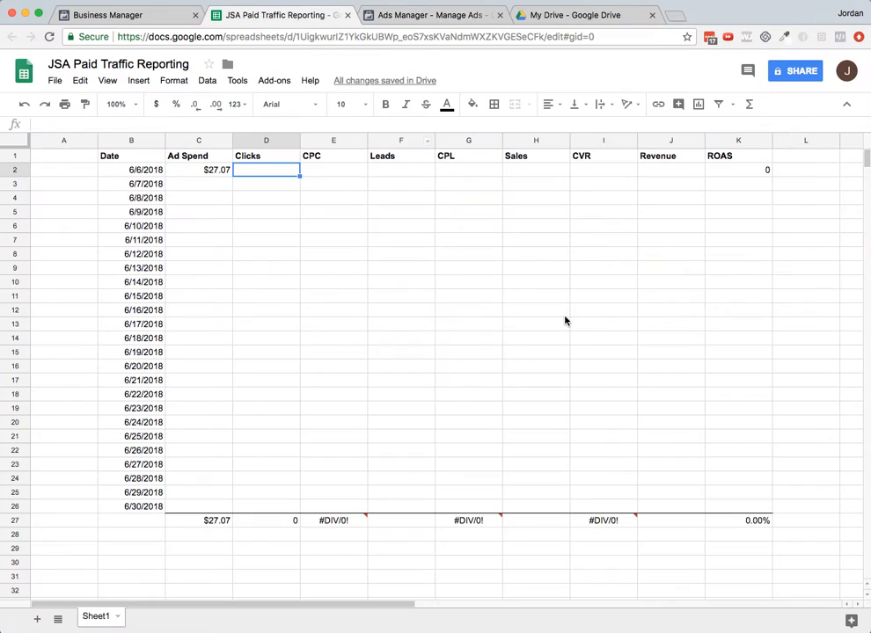
type("3")
key("Tab")
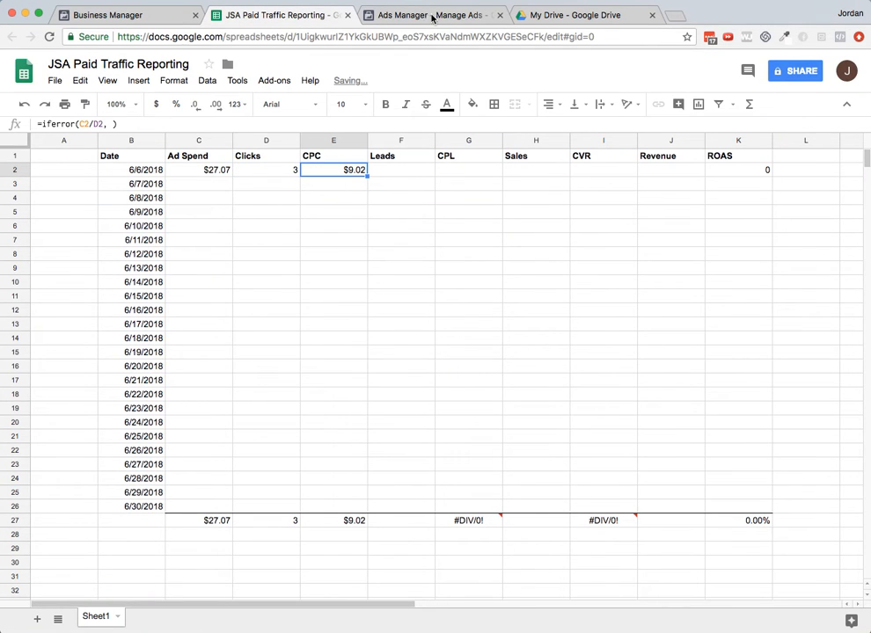
- Set the FBAFAO EG Webinar campaign report's start and end dates both to 06-06-2018
left_click(420, 169)
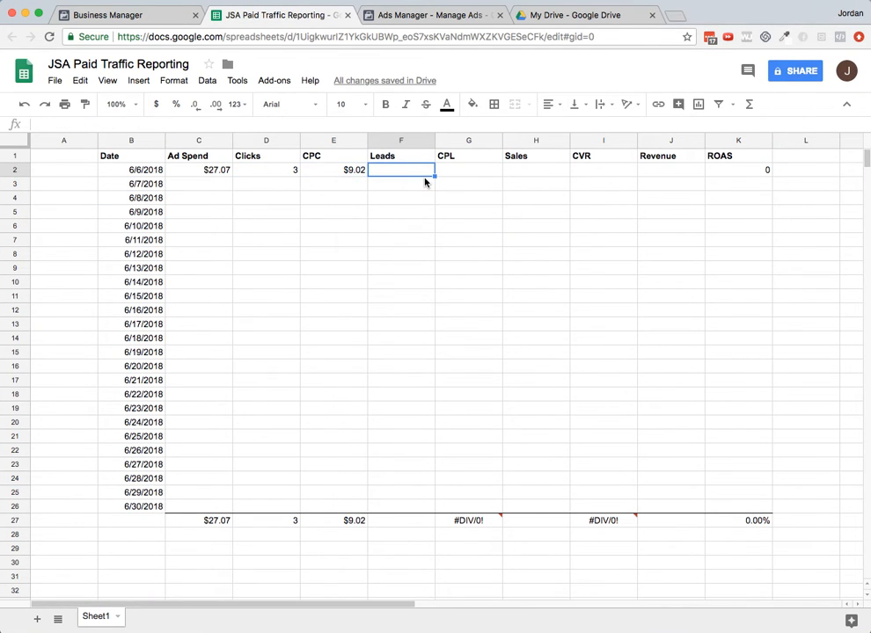
left_click(423, 15)
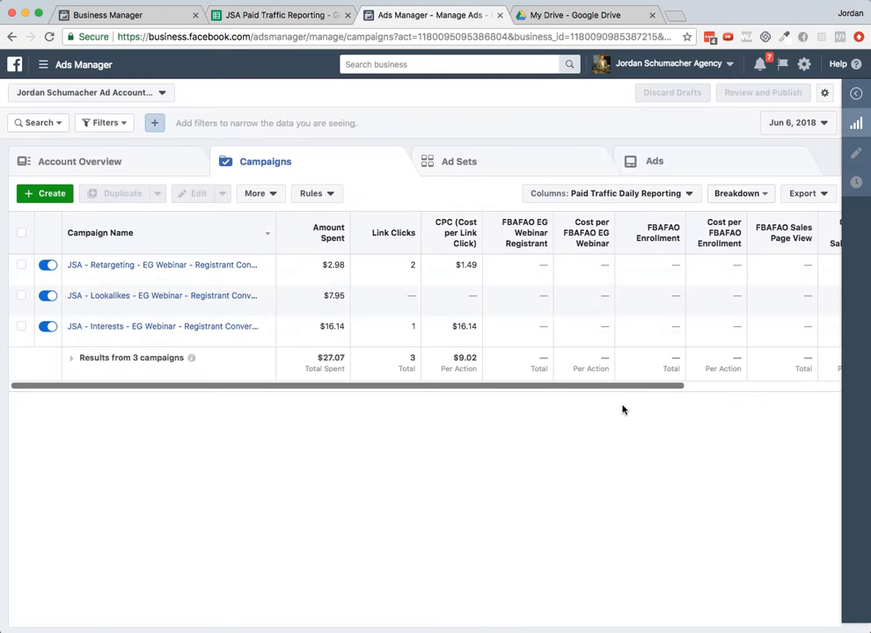
left_click_drag(639, 389, 450, 377)
left_click(321, 15)
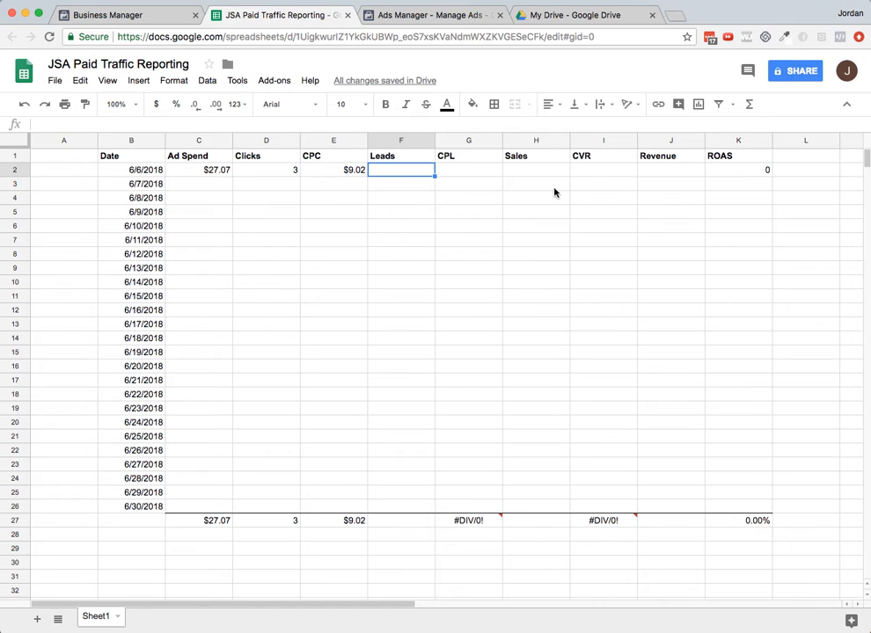
left_click(425, 17)
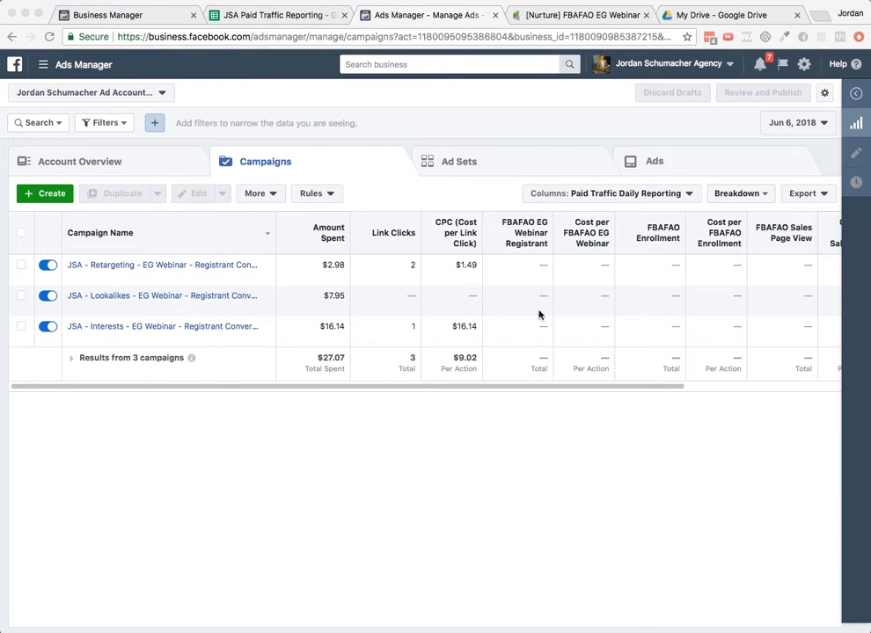
left_click(268, 15)
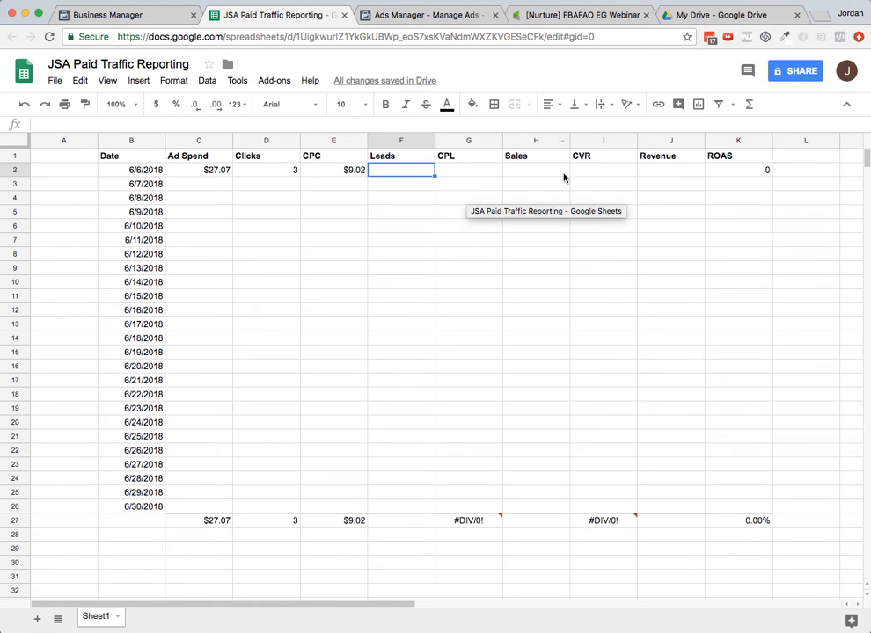
left_click(588, 18)
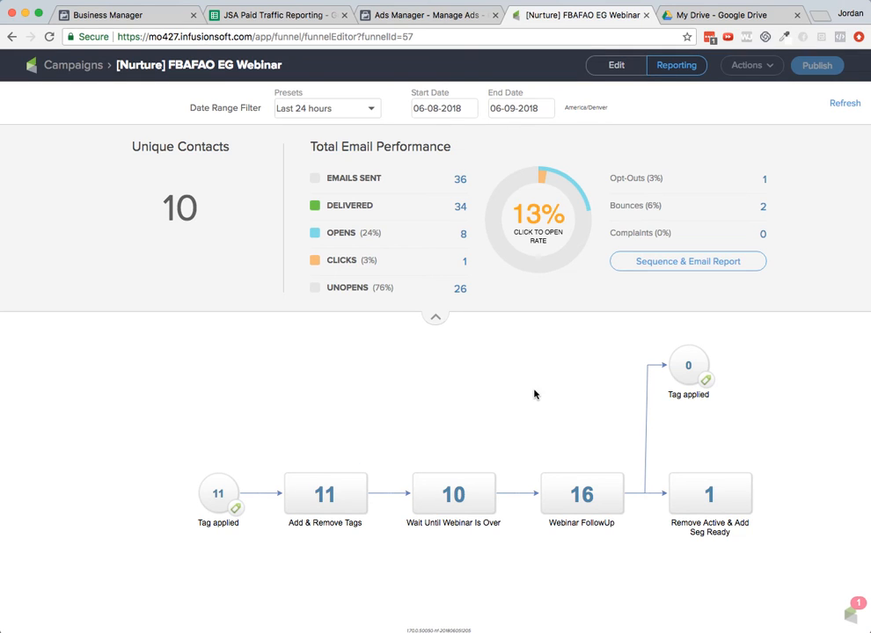
left_click(452, 111)
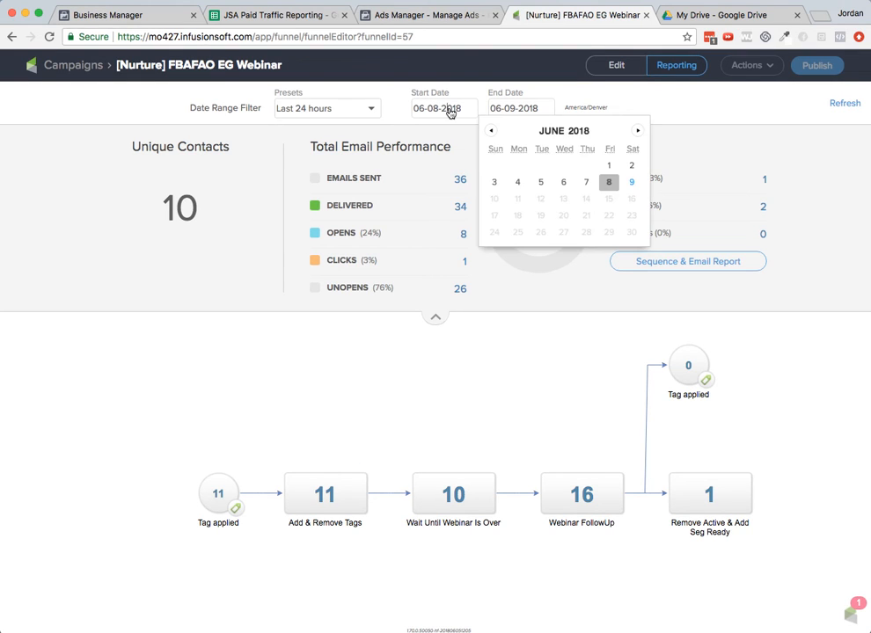
left_click(563, 183)
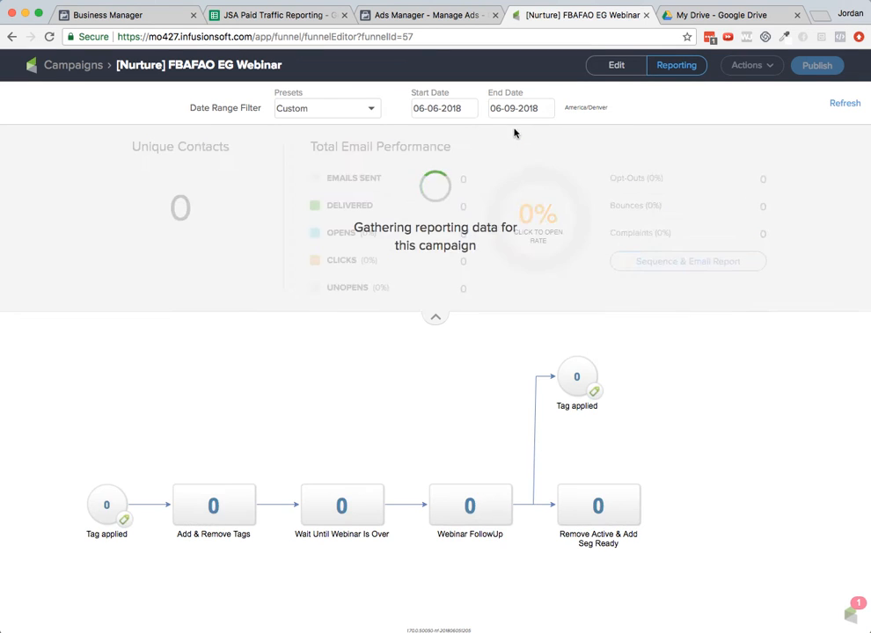
left_click(514, 112)
left_click(641, 183)
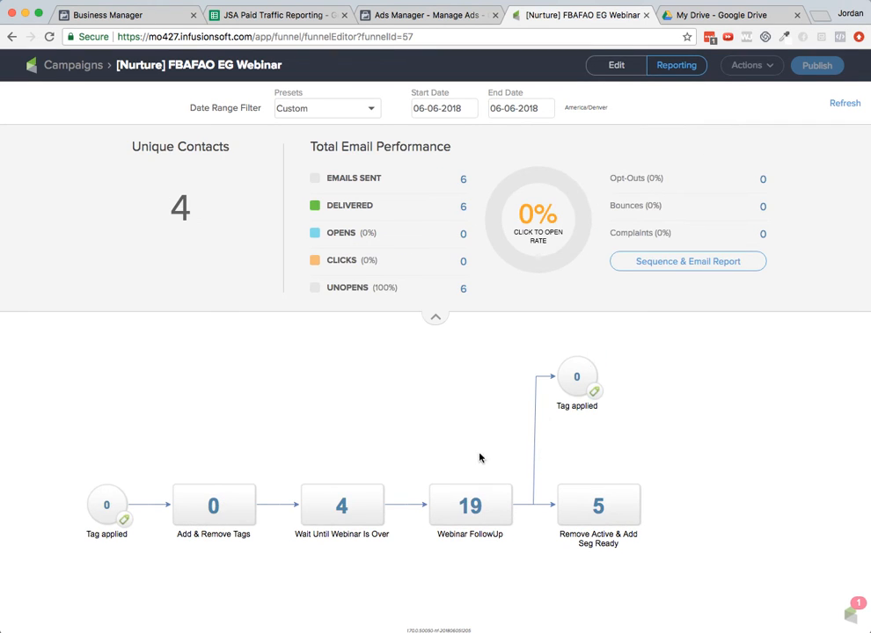
left_click_drag(432, 435, 540, 401)
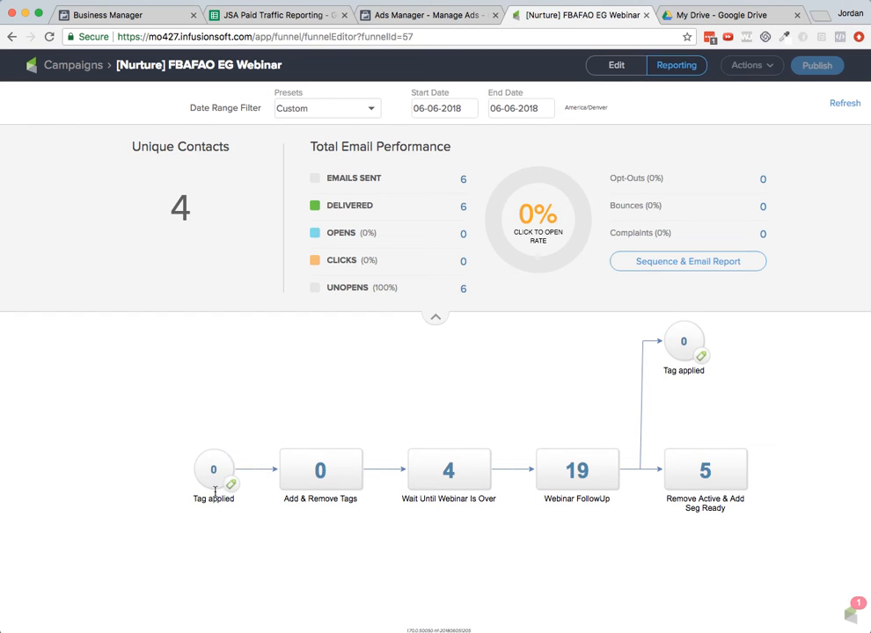
mouse_move(221, 483)
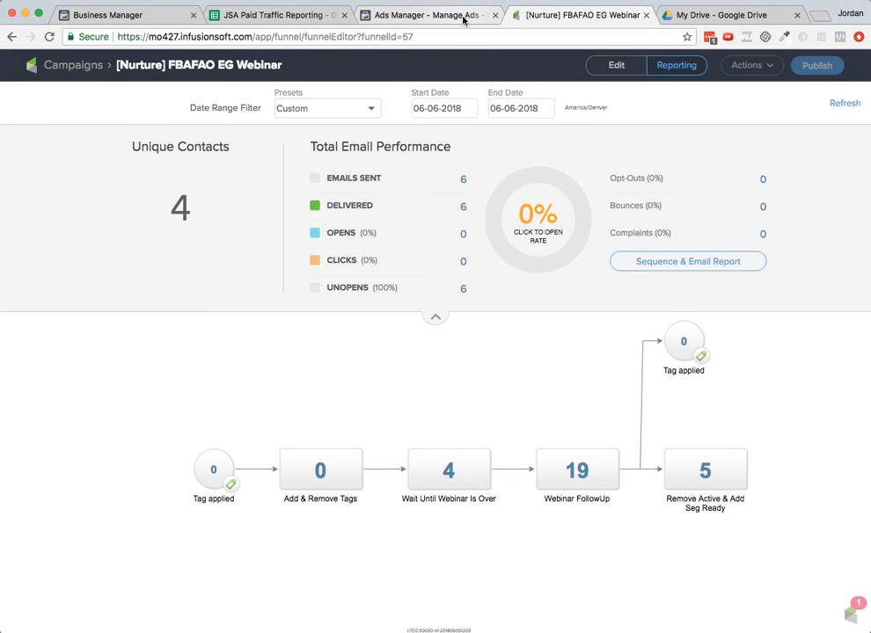
- Enter 0 for Leads, Sales and Revenue in the 6/6/2018 row
left_click(318, 18)
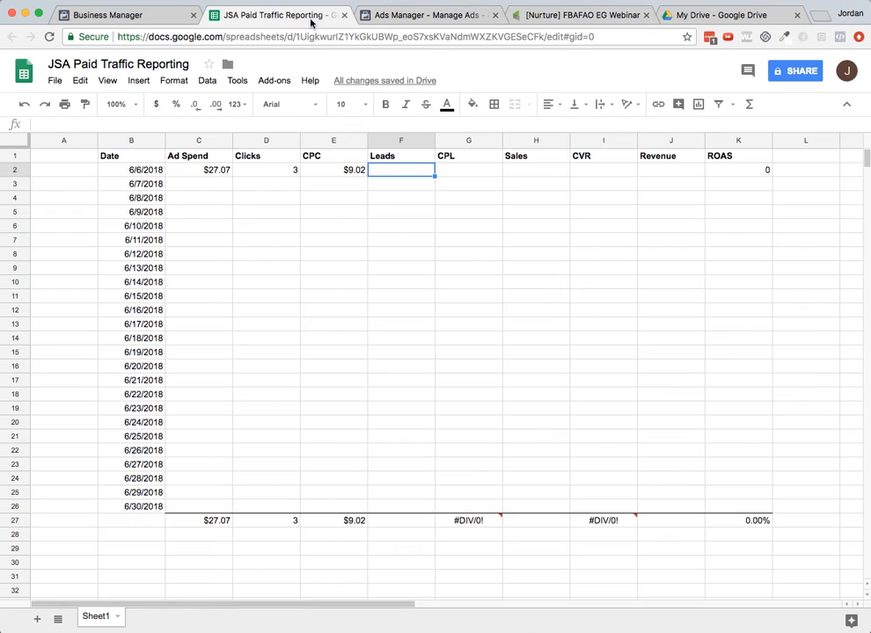
type("0")
key("Tab")
key("Tab")
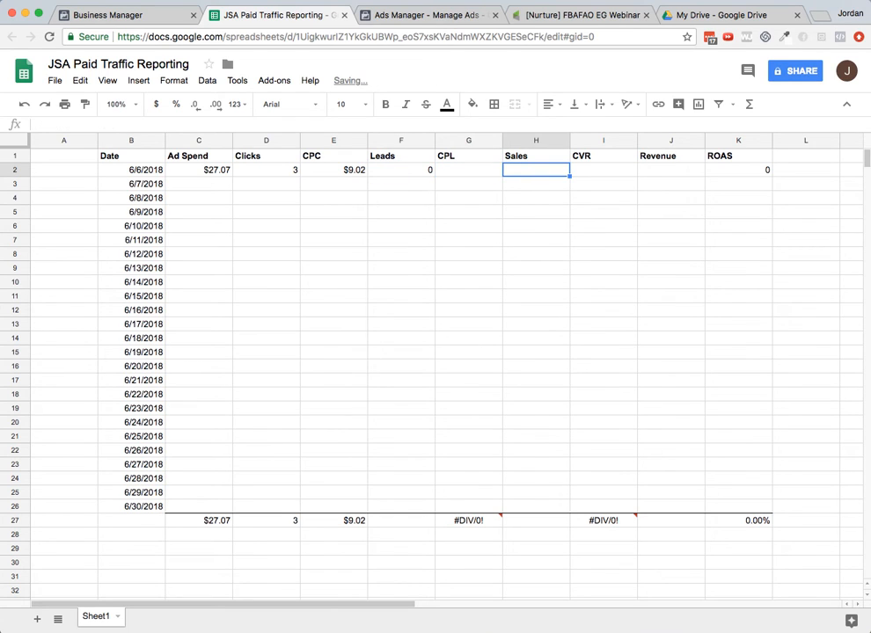
type("0")
key("Tab")
key("Tab")
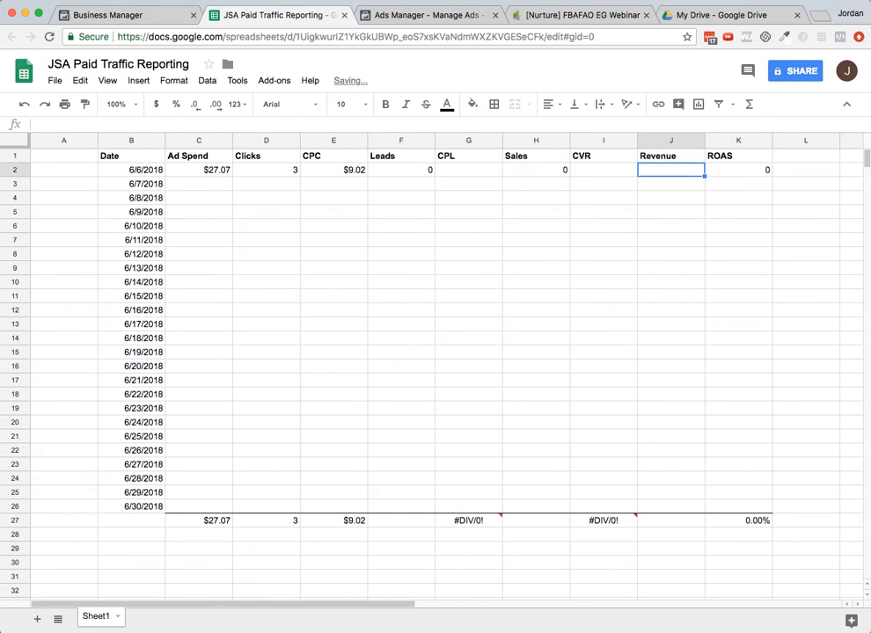
type("0")
key("Tab")
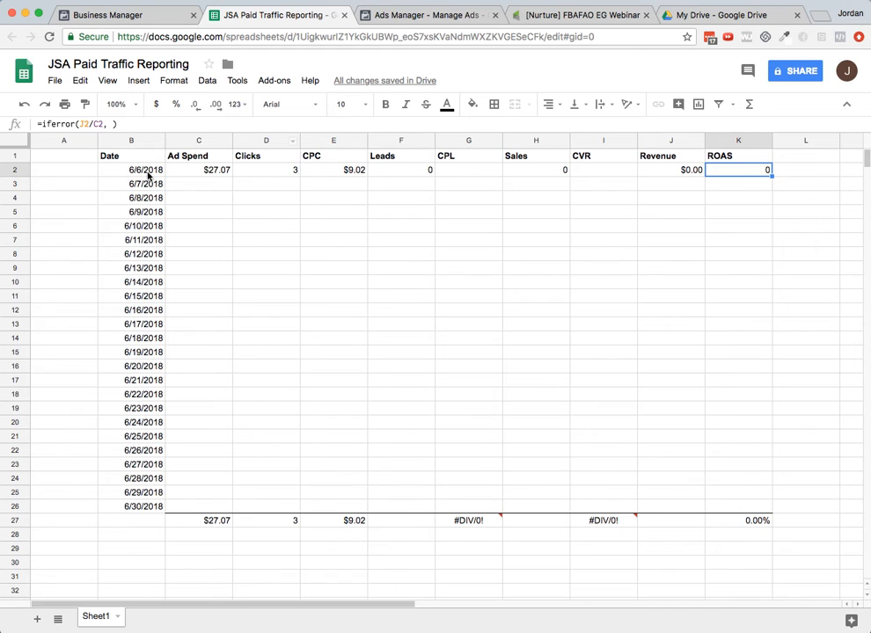
- Set the Ads Manager campaign report date to Jun 7, 2018
left_click(151, 172)
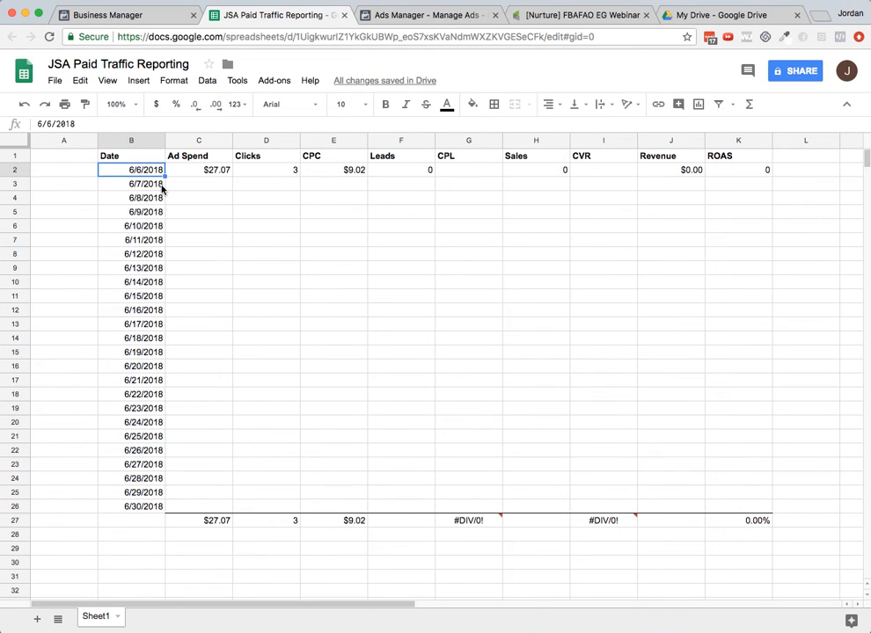
left_click(451, 17)
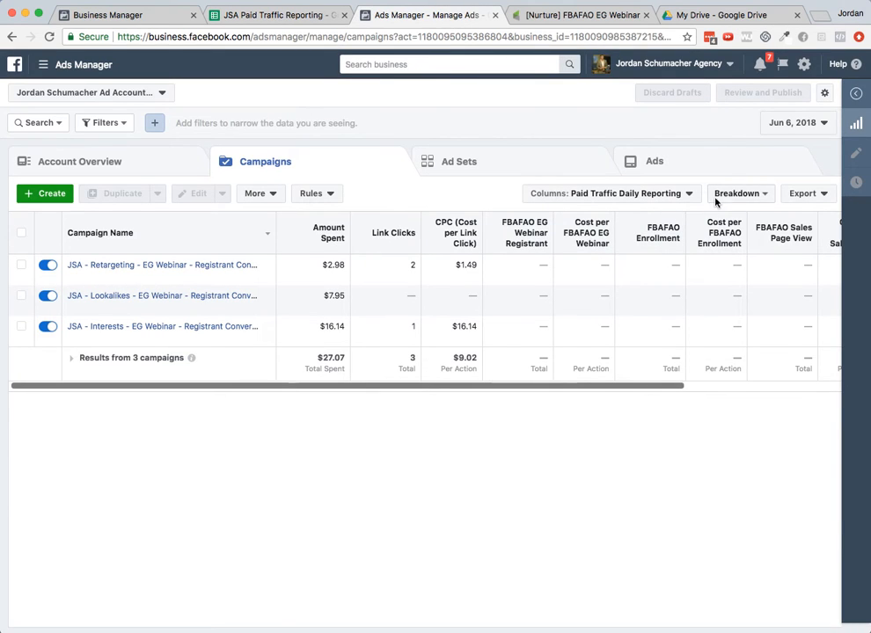
left_click(776, 123)
left_click(504, 230)
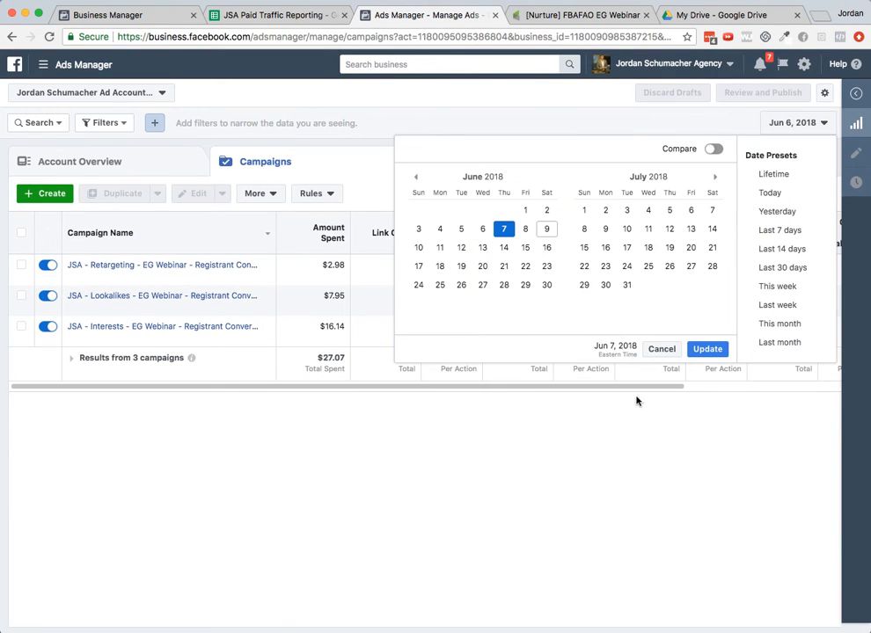
left_click(707, 349)
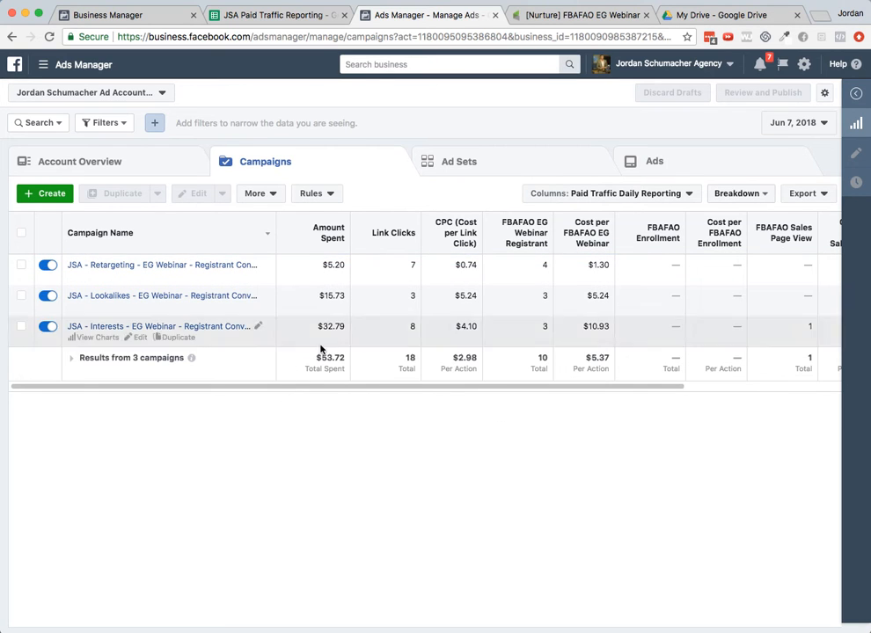
- Enter 53.72 as the Ad Spend for 6/7/2018 in the reporting sheet
left_click(264, 18)
left_click(195, 187)
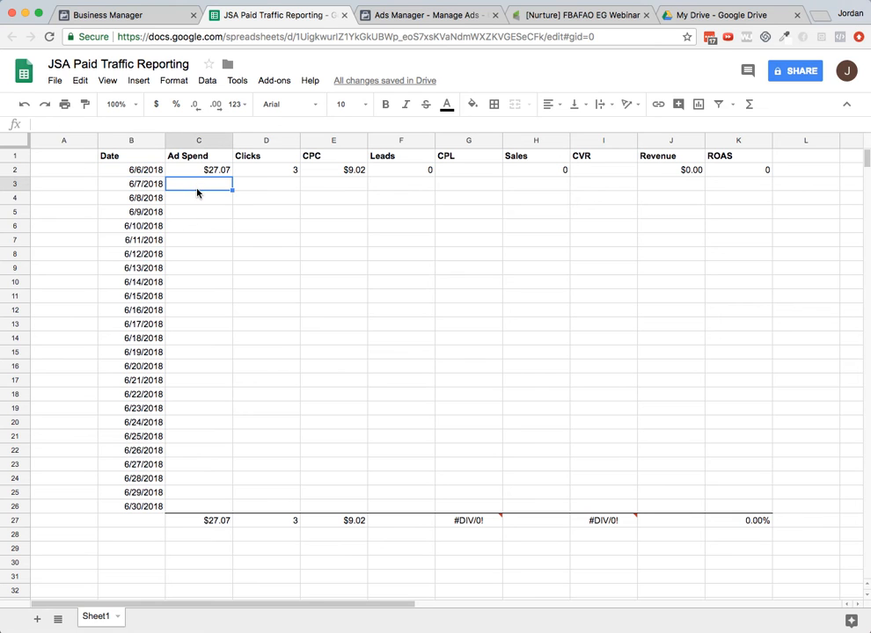
type("53")
left_click(397, 16)
left_click(262, 17)
type("3.72")
key("Tab")
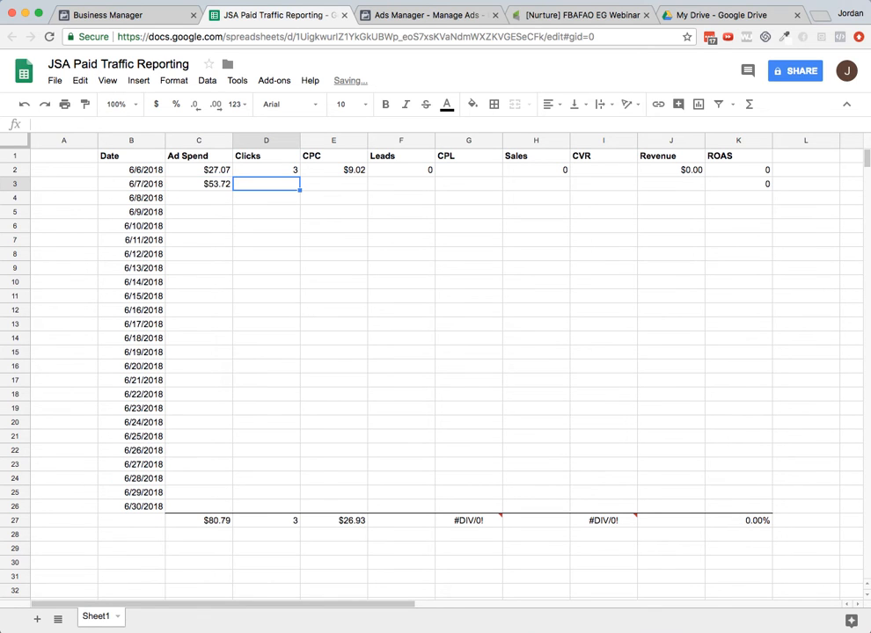
- Enter 18 as the Clicks for 6/7/2018
left_click(425, 18)
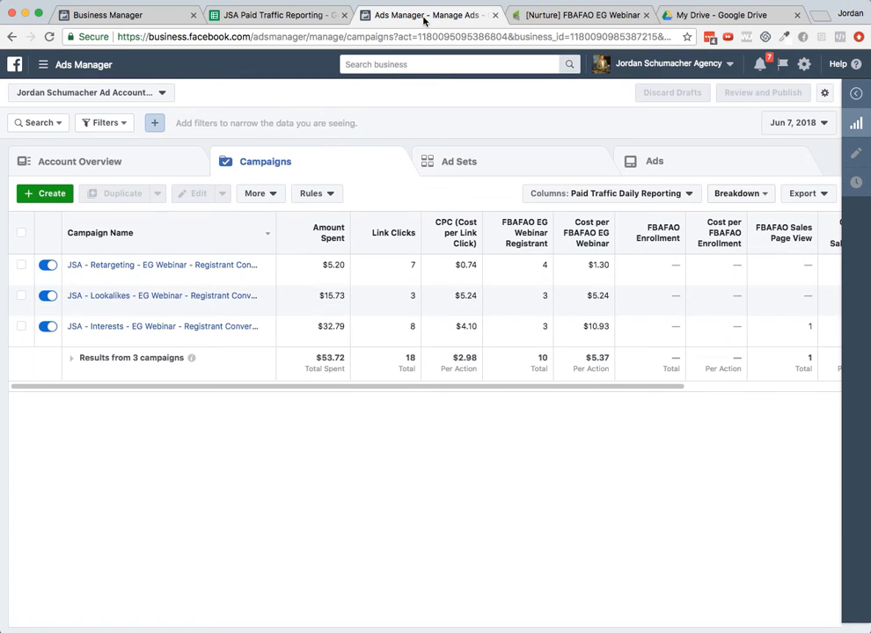
left_click(288, 18)
type("18")
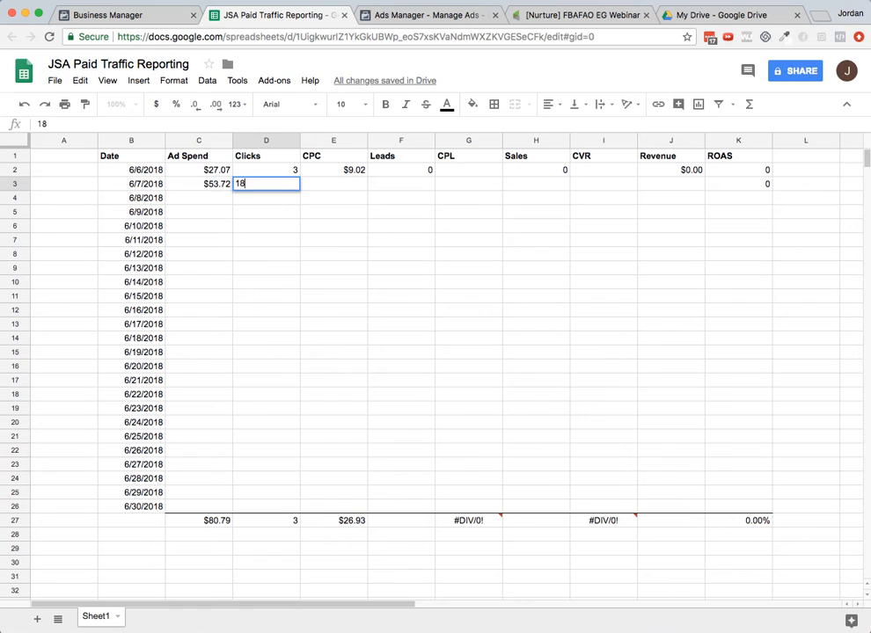
key("Tab")
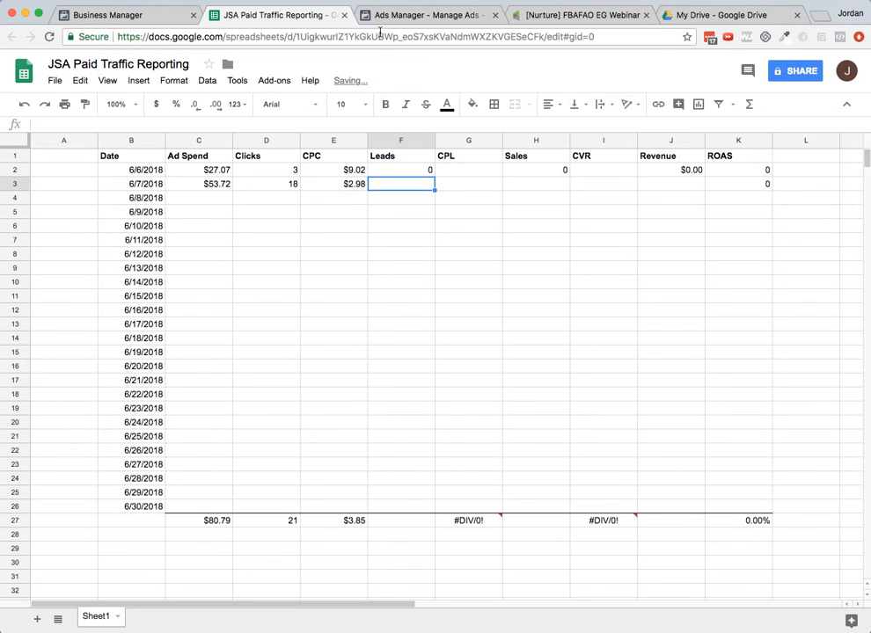
- Check the FBAFAO EG Webinar Registrant column in Ads Manager for 6/7/2018
left_click(391, 16)
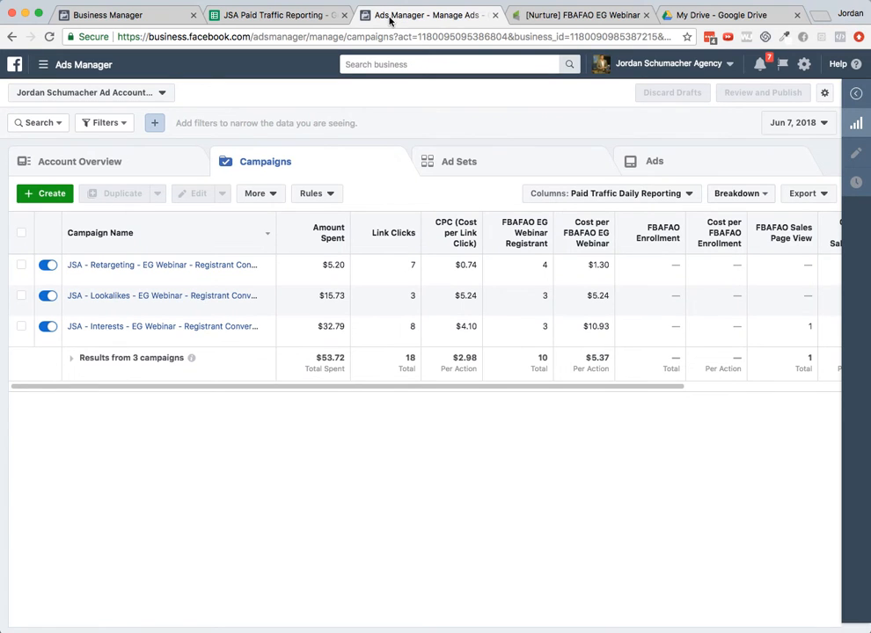
mouse_move(525, 231)
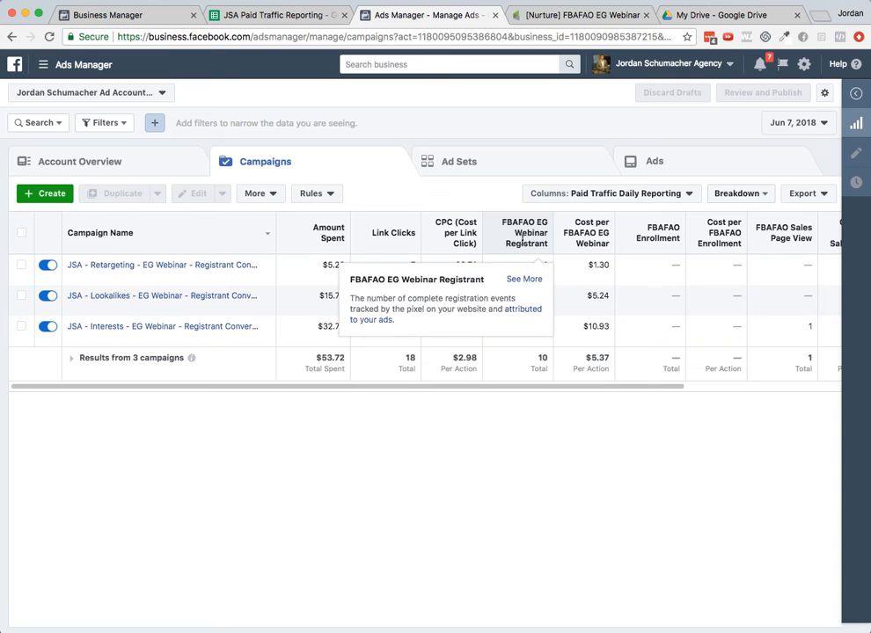
left_click(331, 16)
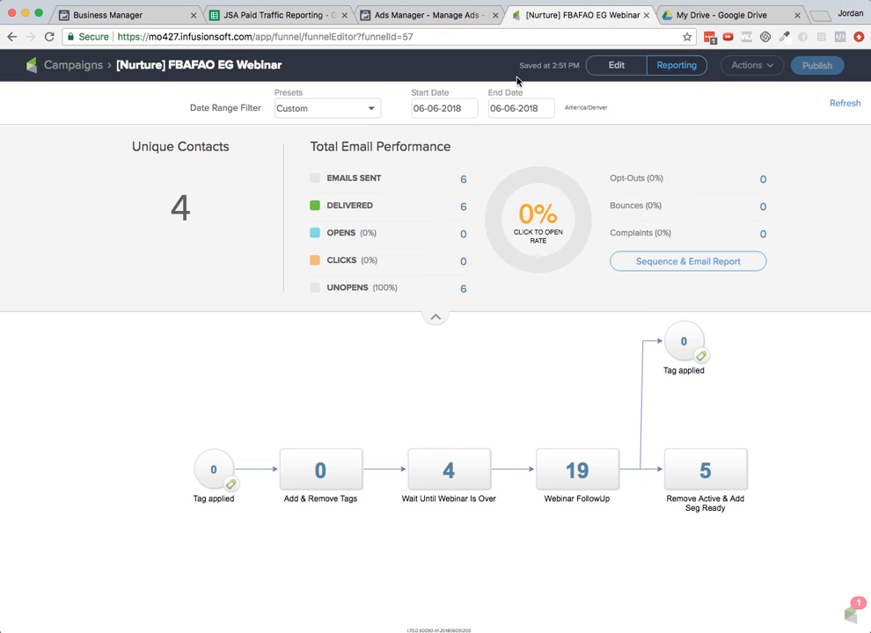
- Set the FBAFAO EG Webinar campaign report's start and end dates both to 06-07-2018
left_click(563, 15)
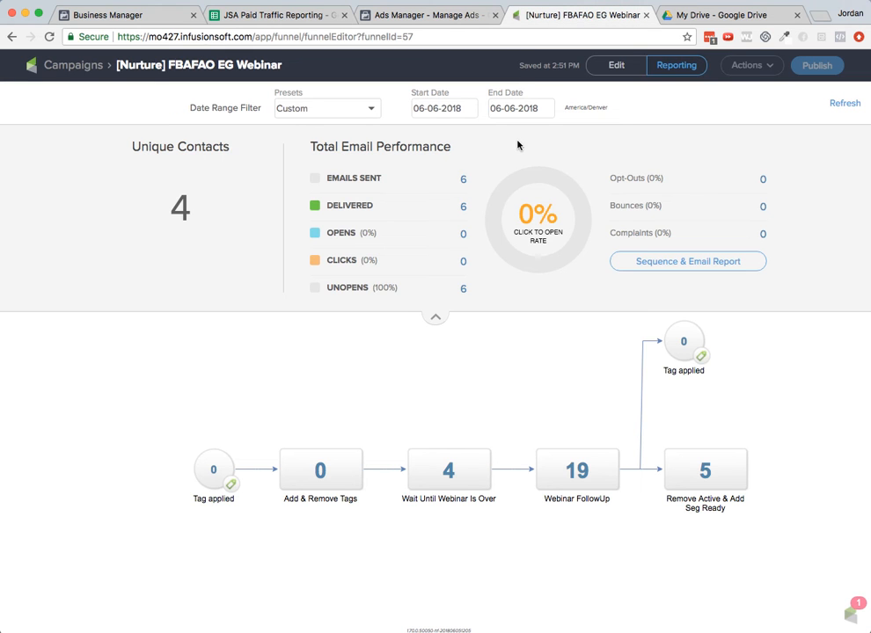
left_click(421, 111)
left_click(586, 182)
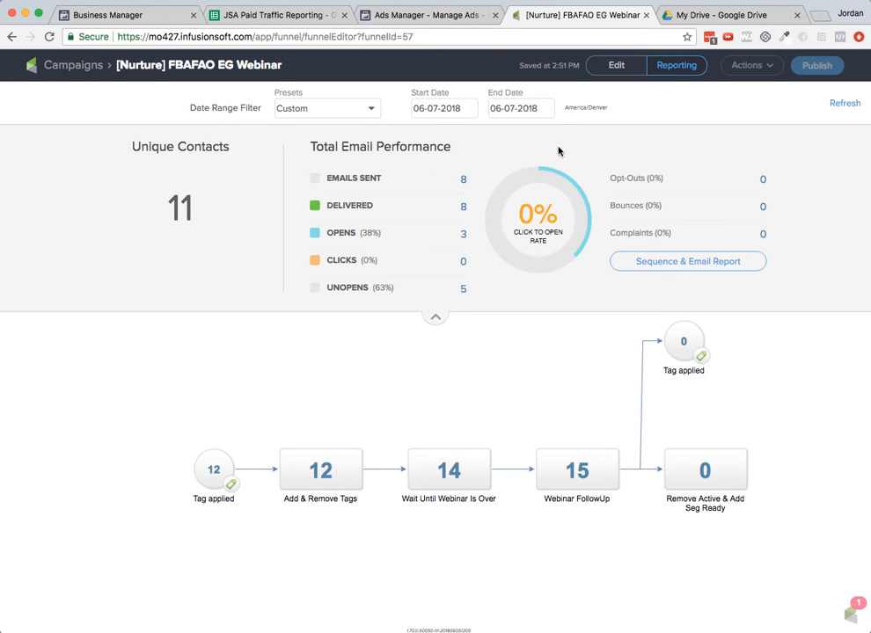
mouse_move(234, 471)
- Enter 12 as the Leads for 6/7/2018 in the reporting sheet
left_click(292, 16)
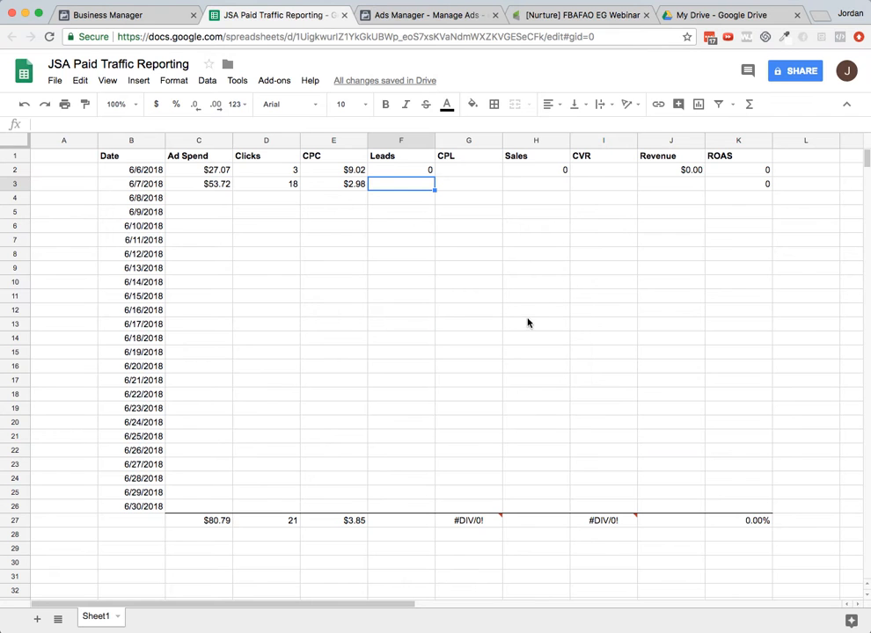
type("12")
key("Tab")
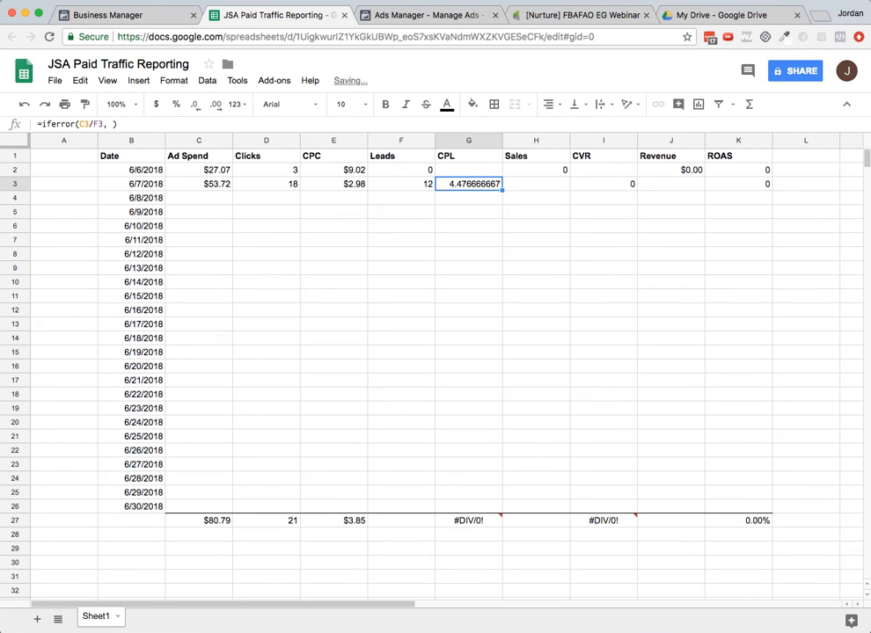
- Format the whole CPL column as currency
left_click(447, 141)
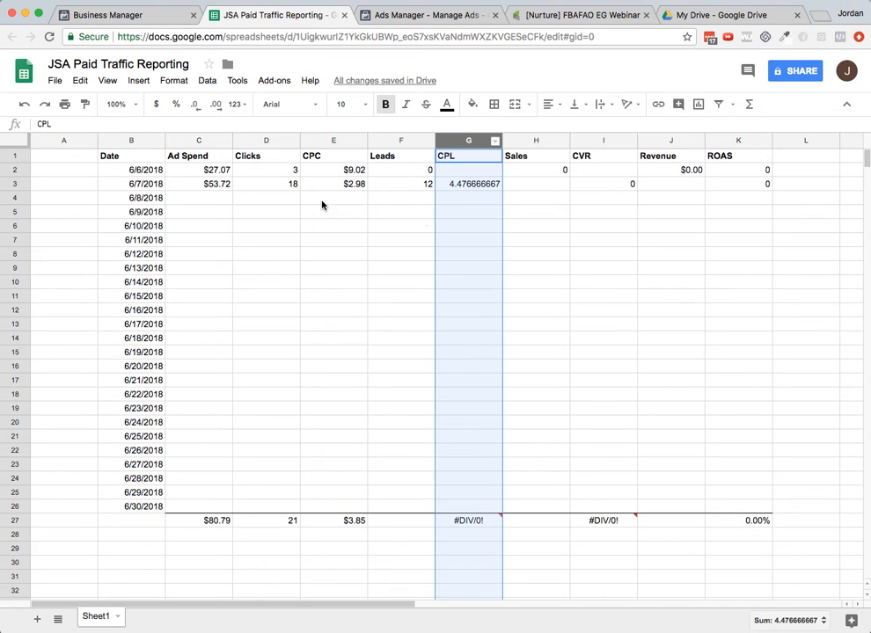
left_click(156, 105)
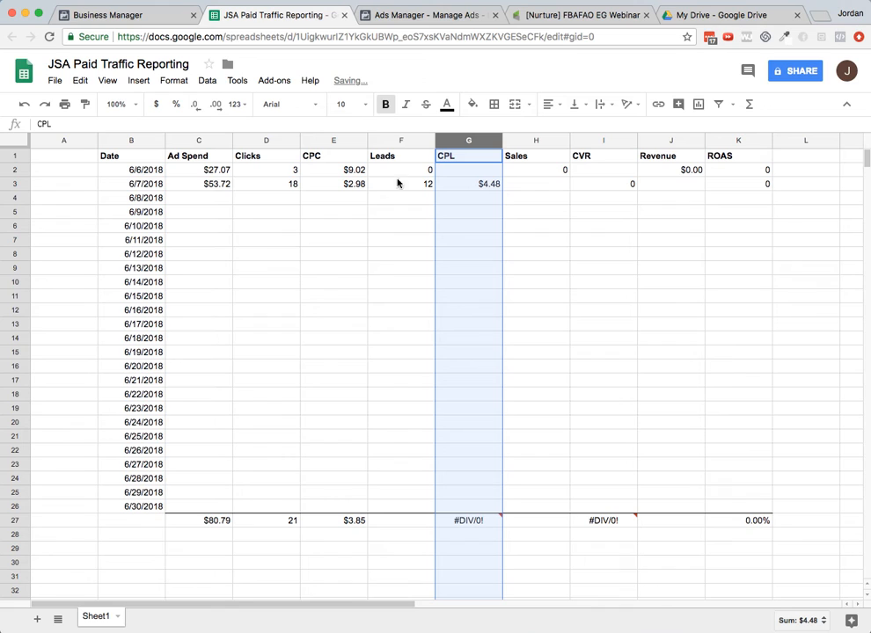
left_click(399, 523)
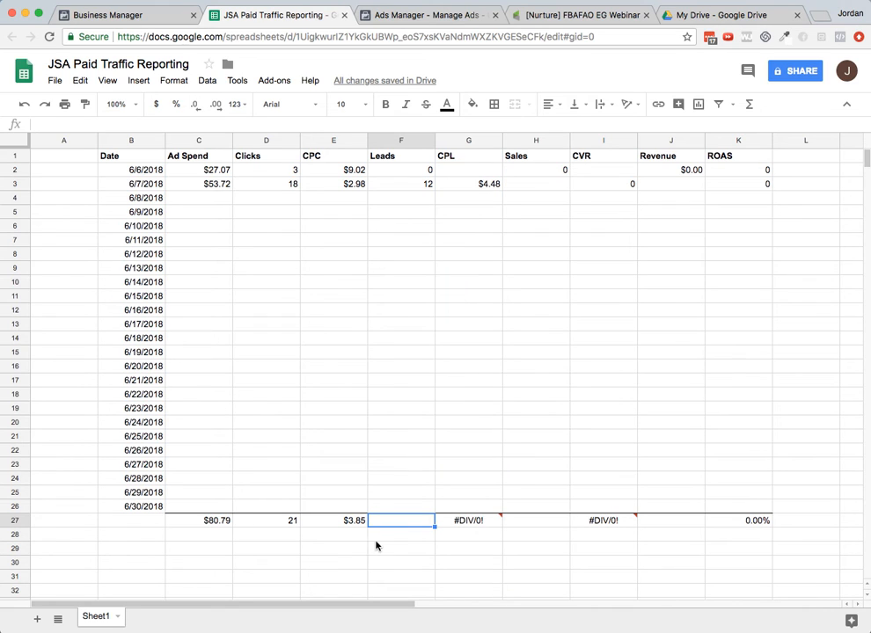
left_click(493, 187)
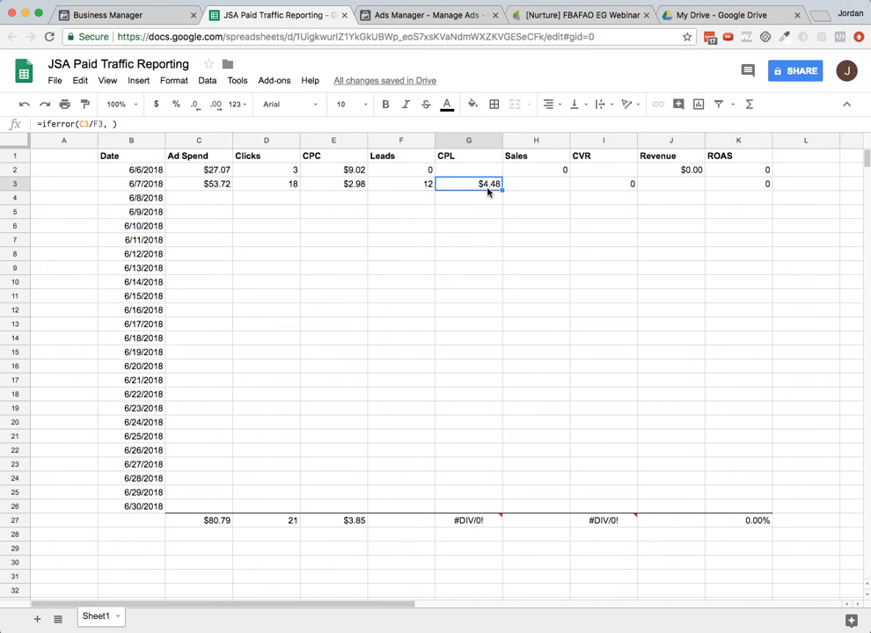
- Enter 0 as the Sales for 6/7/2018
left_click(531, 191)
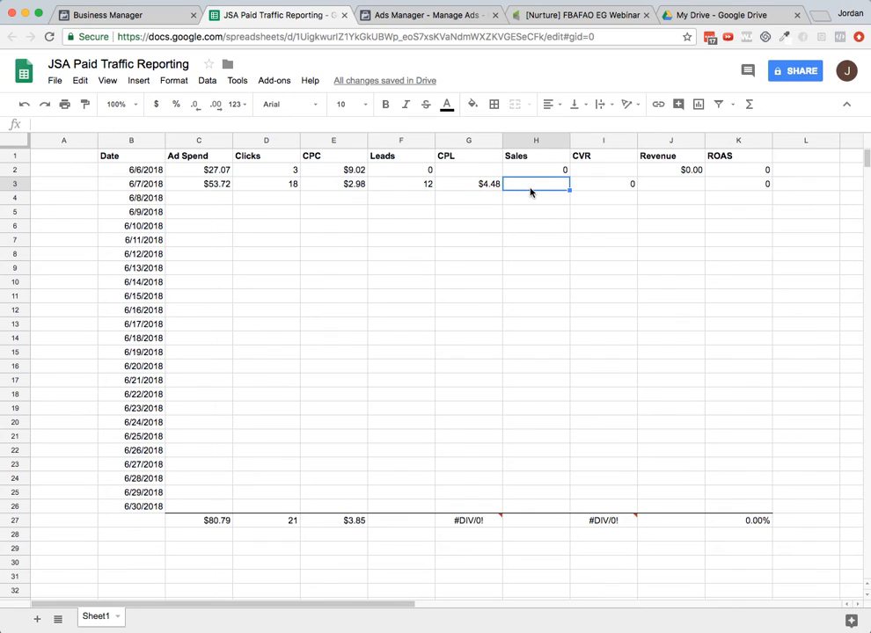
type("0")
key("Tab")
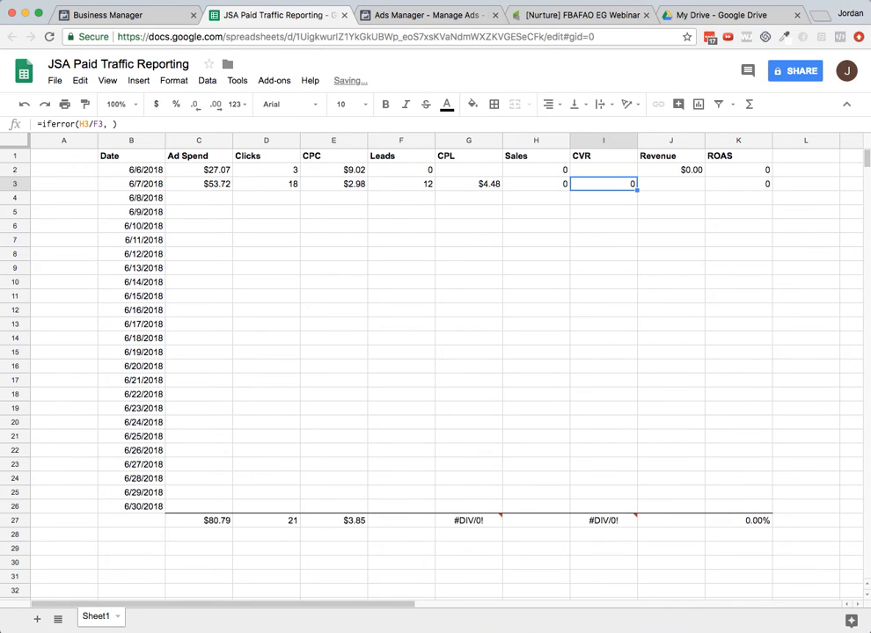
- Enter 0 as the Revenue for 6/7/2018
left_click(536, 140)
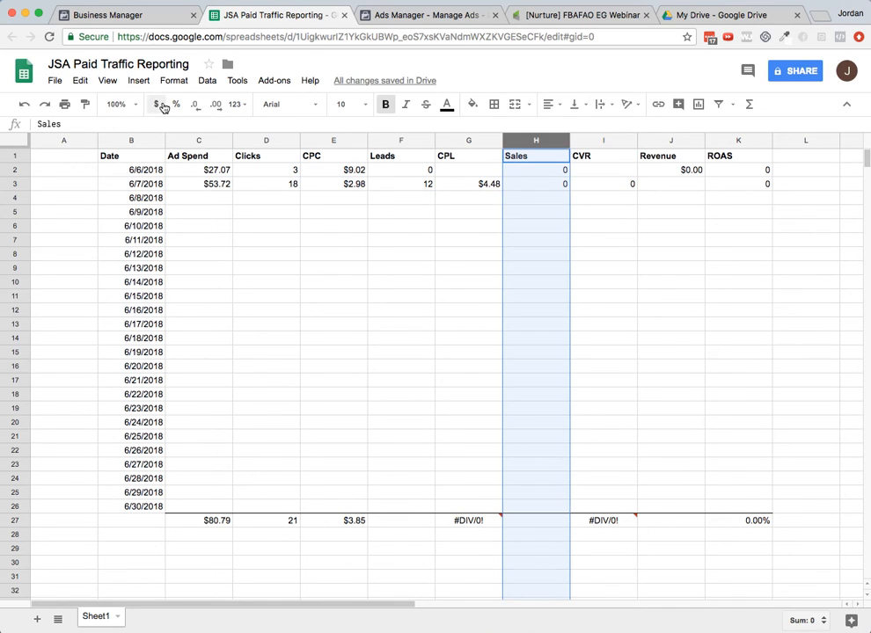
left_click(622, 193)
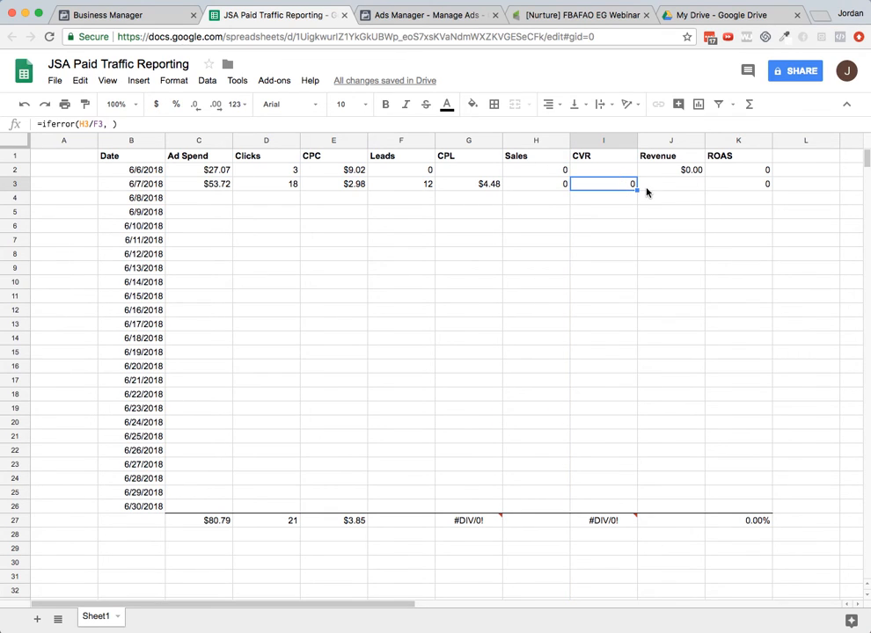
left_click(662, 188)
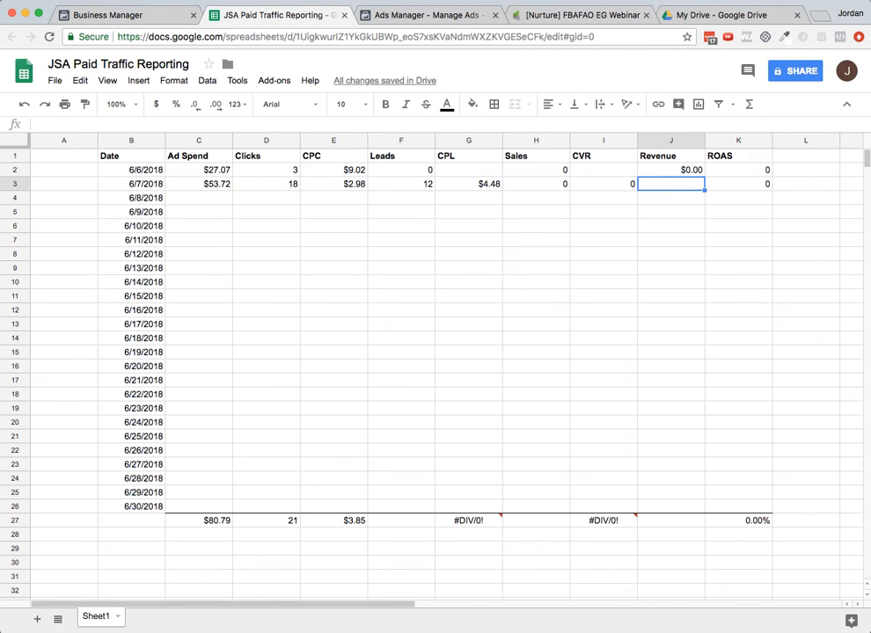
type("0")
key("Tab")
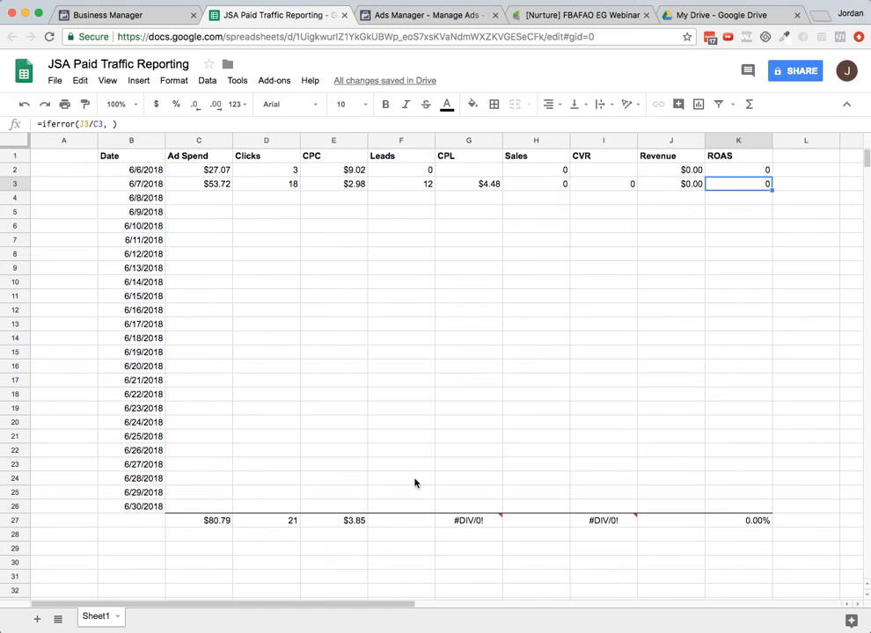
- Add a total for Leads in row 27 with the formula =sum(F2:F26)
left_click(416, 522)
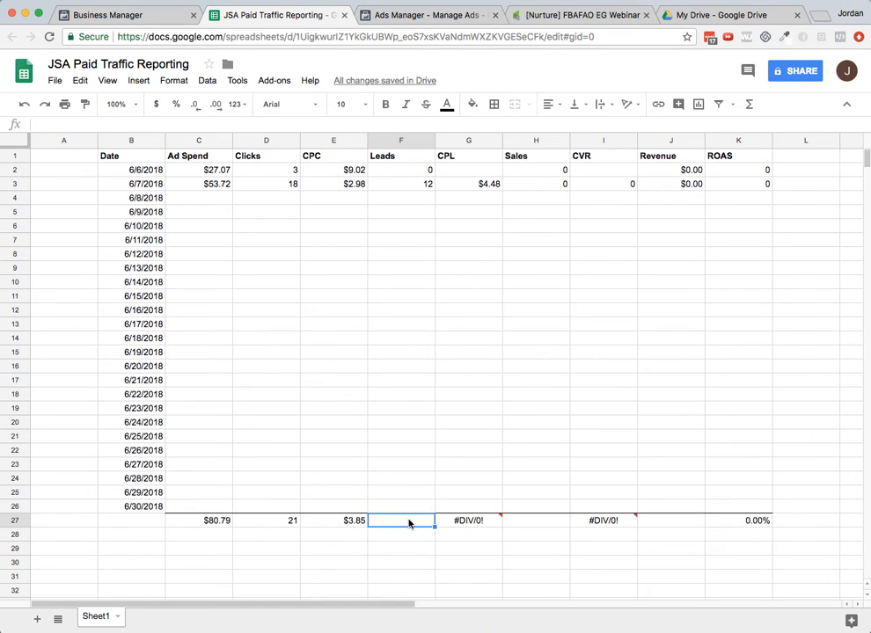
type("=sum(")
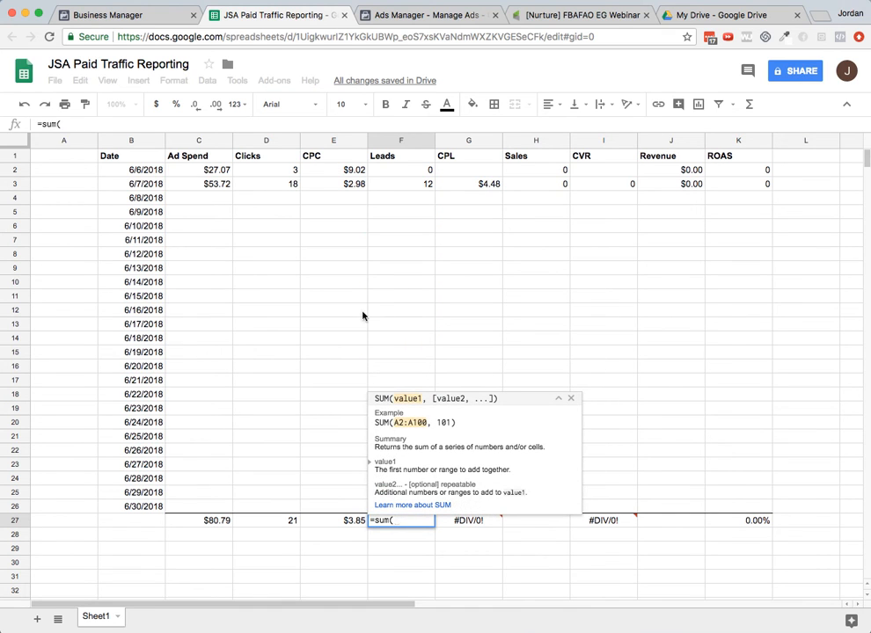
left_click_drag(385, 175, 408, 507)
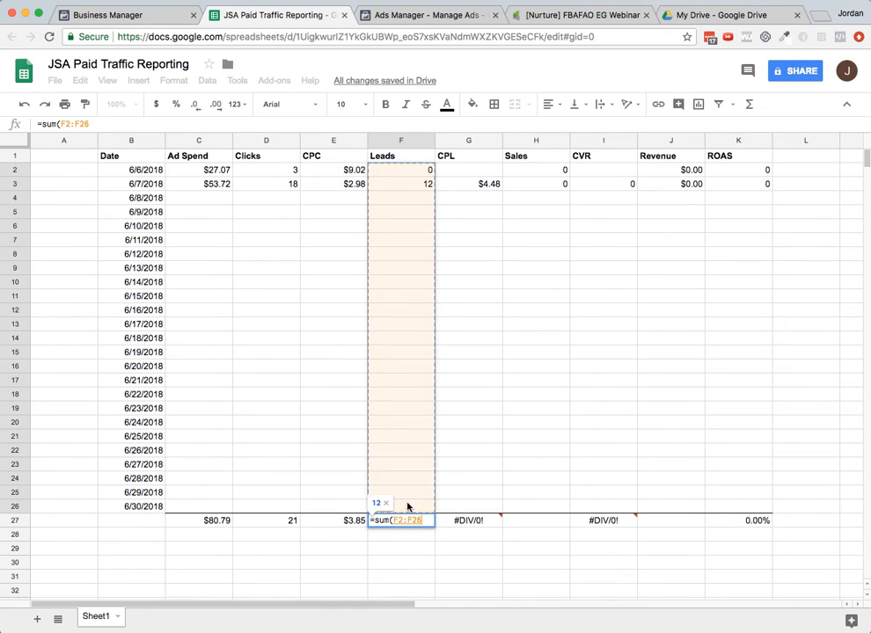
key("Return")
- Add a total for Sales in row 27 with the formula =sum(H2:H26)
key("Up")
key("Right")
key("Right")
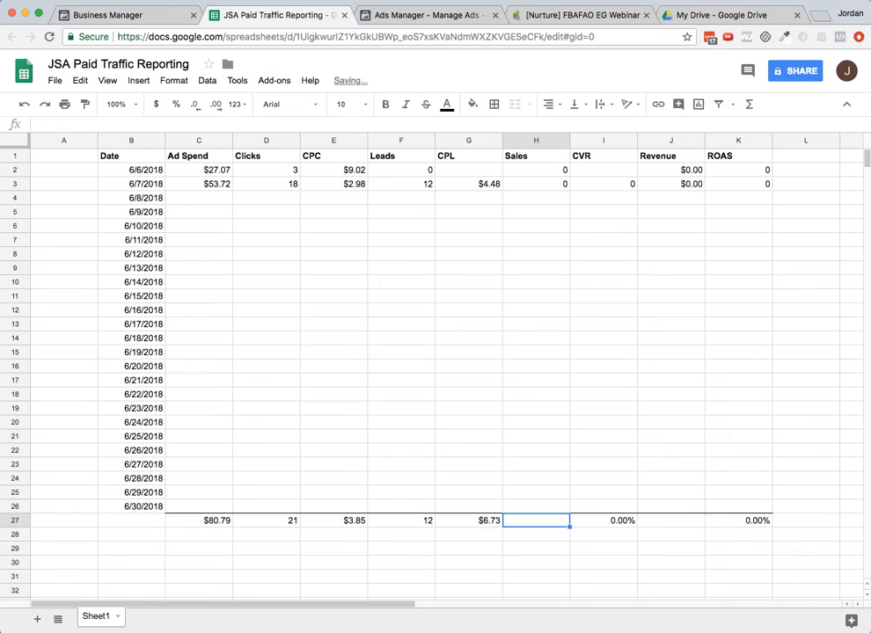
type("=sum(")
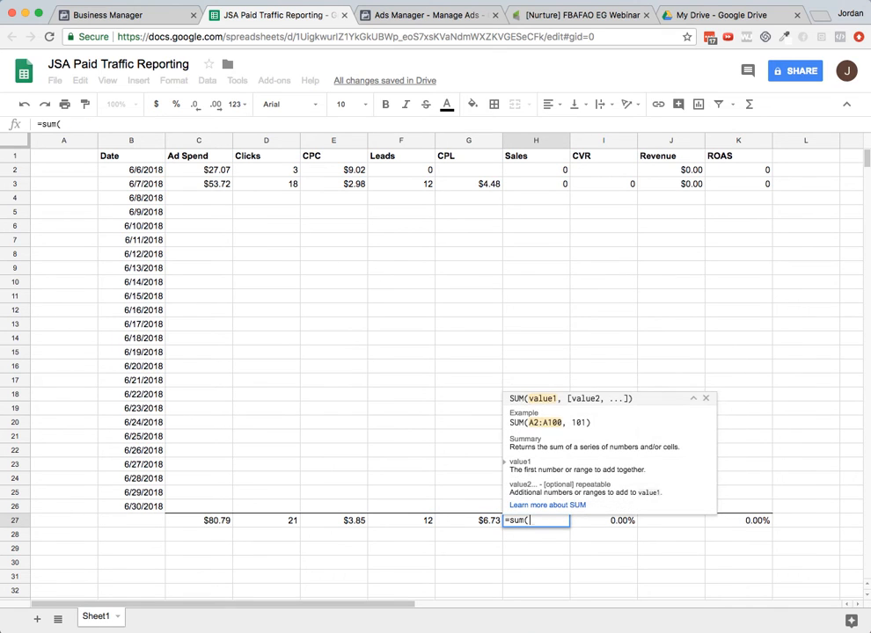
left_click_drag(517, 172, 534, 507)
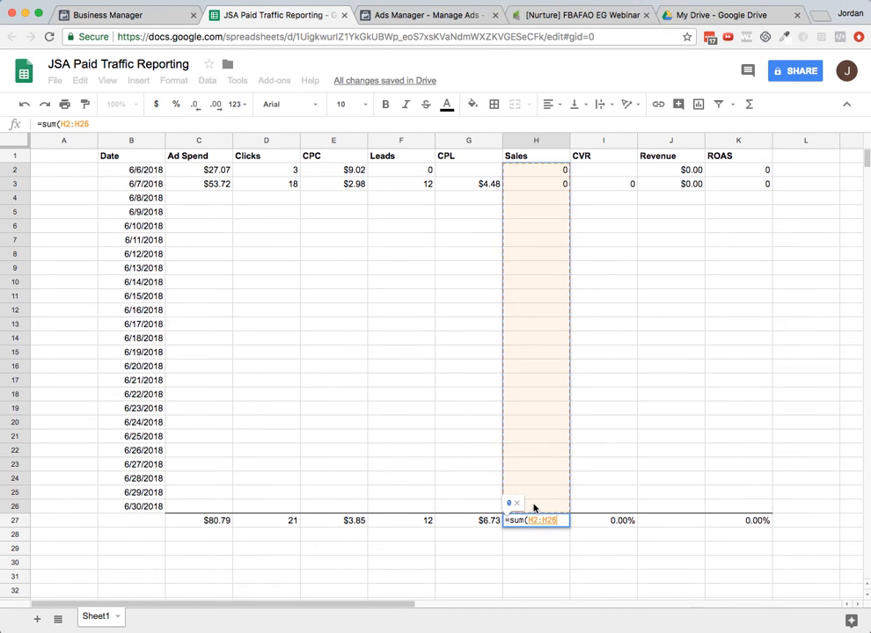
key("Return")
- Add a total for Revenue in row 27 with the formula =sum(J2:J26)
key("Up")
key("Right")
key("Right")
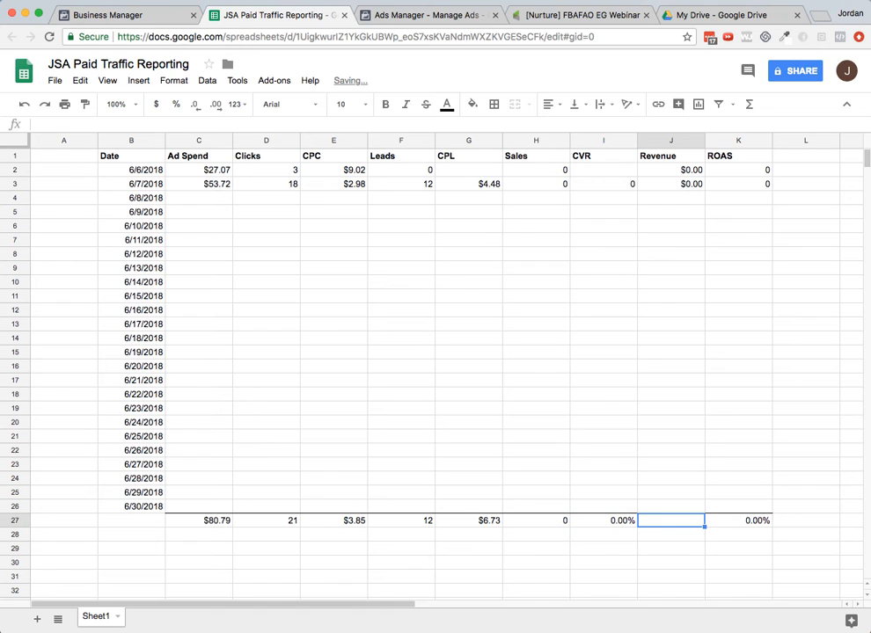
type("=sum(")
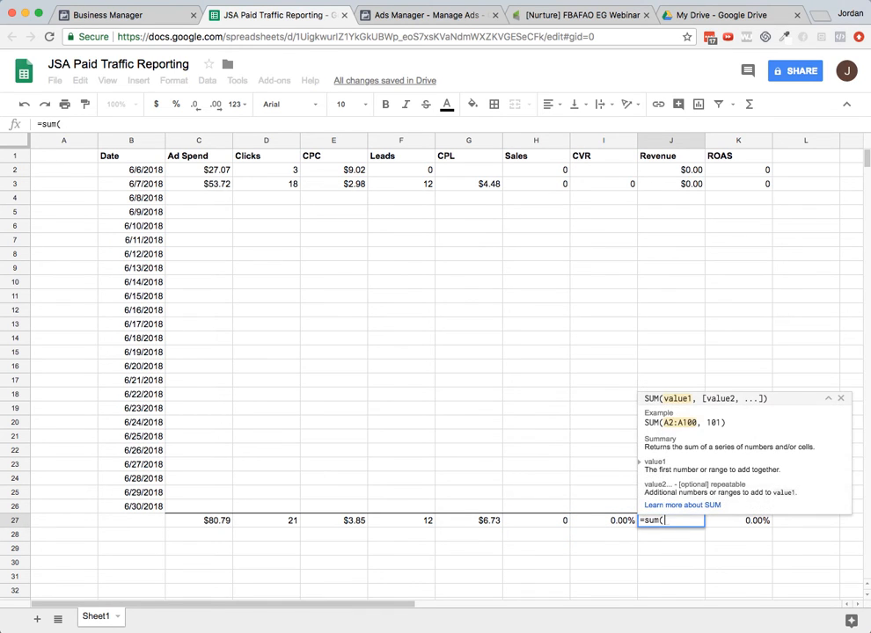
left_click_drag(658, 170, 663, 503)
key("Return")
key("Up")
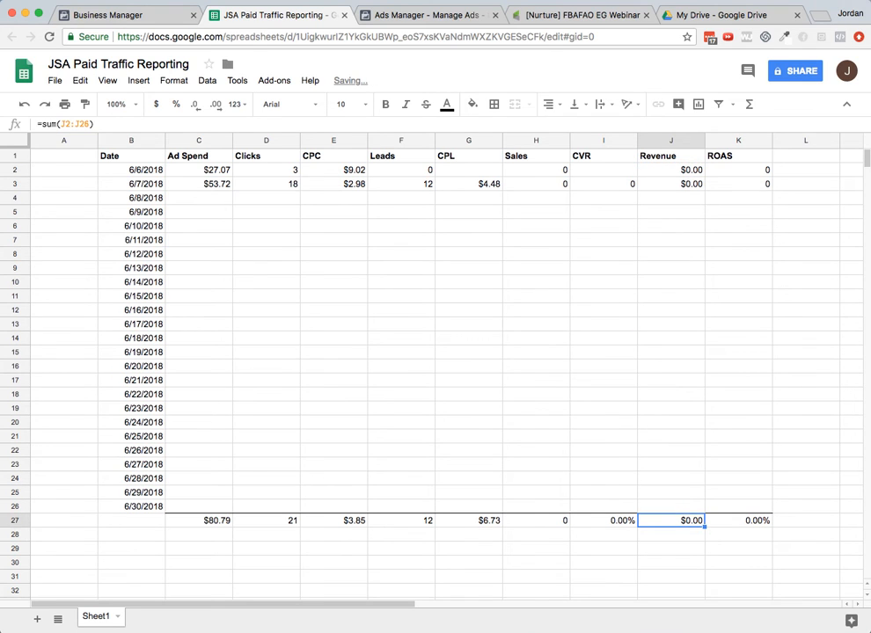
- Format the CVR column as percentages
left_click(612, 171)
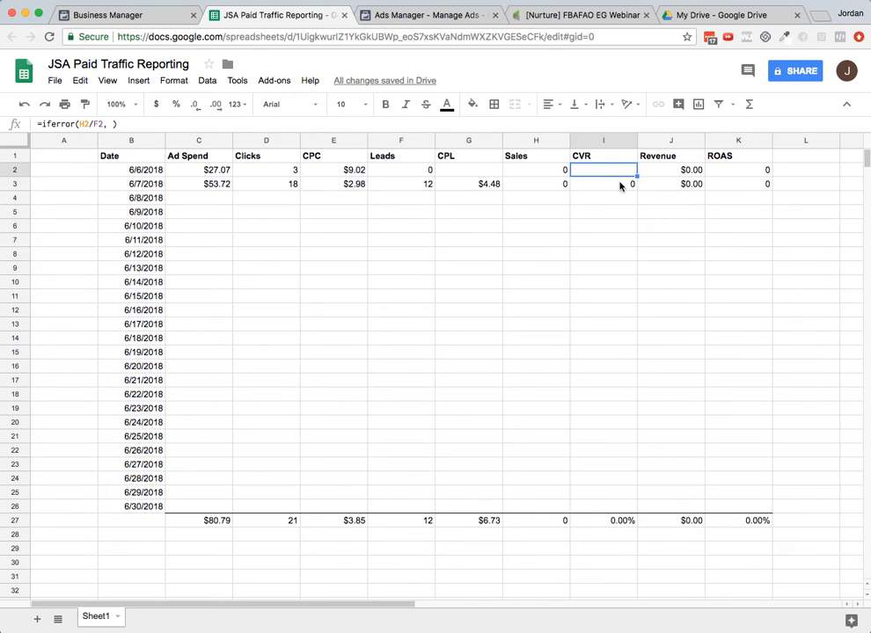
left_click(621, 184)
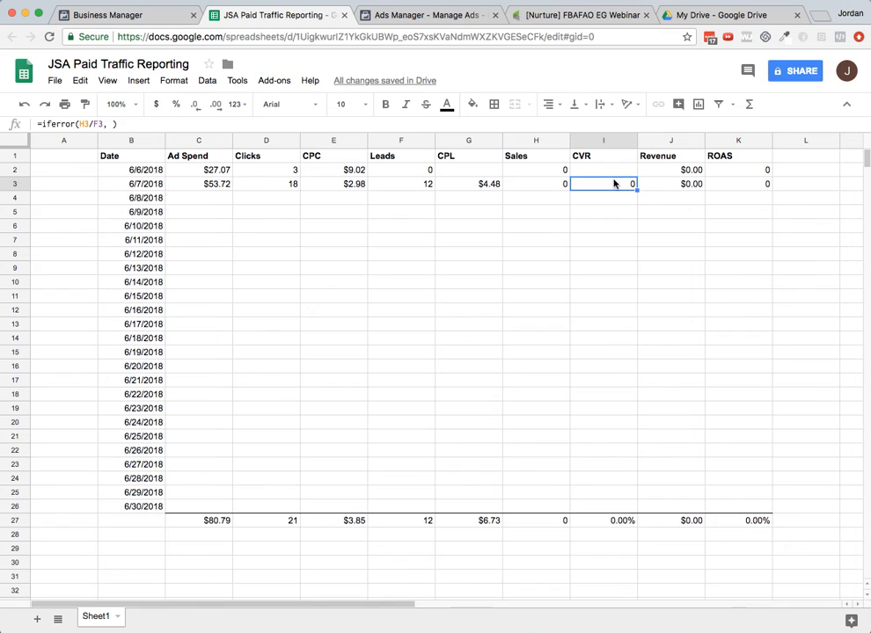
left_click(610, 139)
left_click(177, 105)
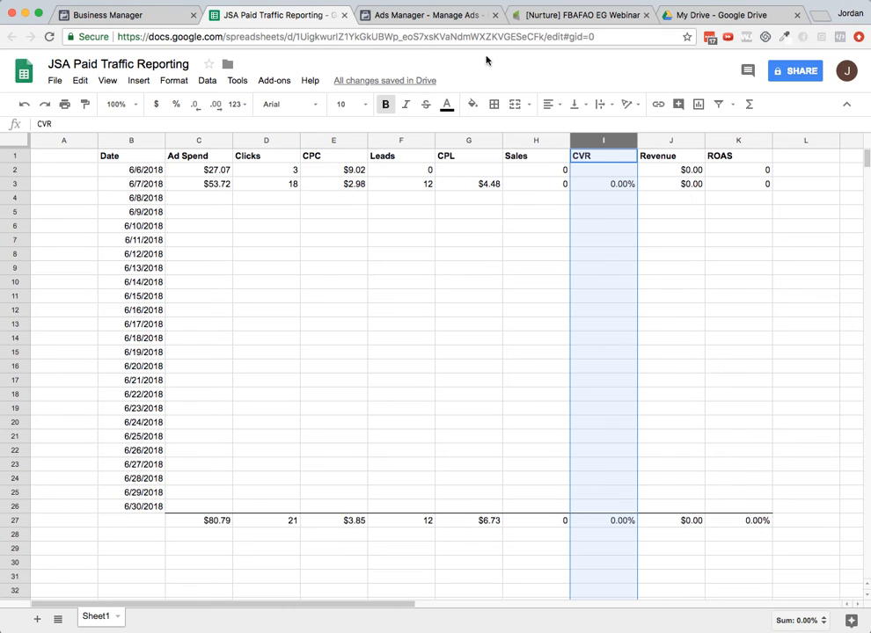
- Switch to Ads Manager and set the reporting date to June 8, 2018
left_click(431, 15)
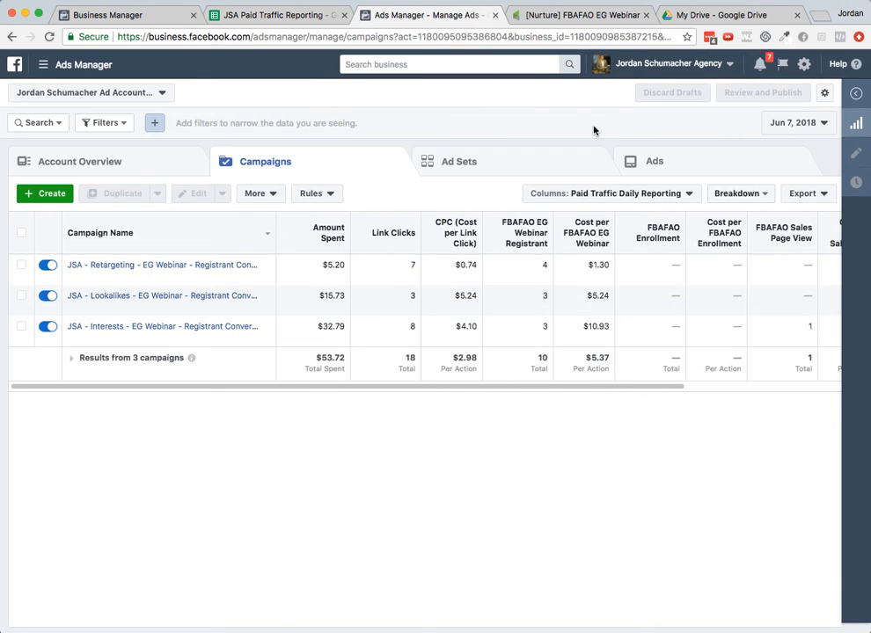
left_click(792, 132)
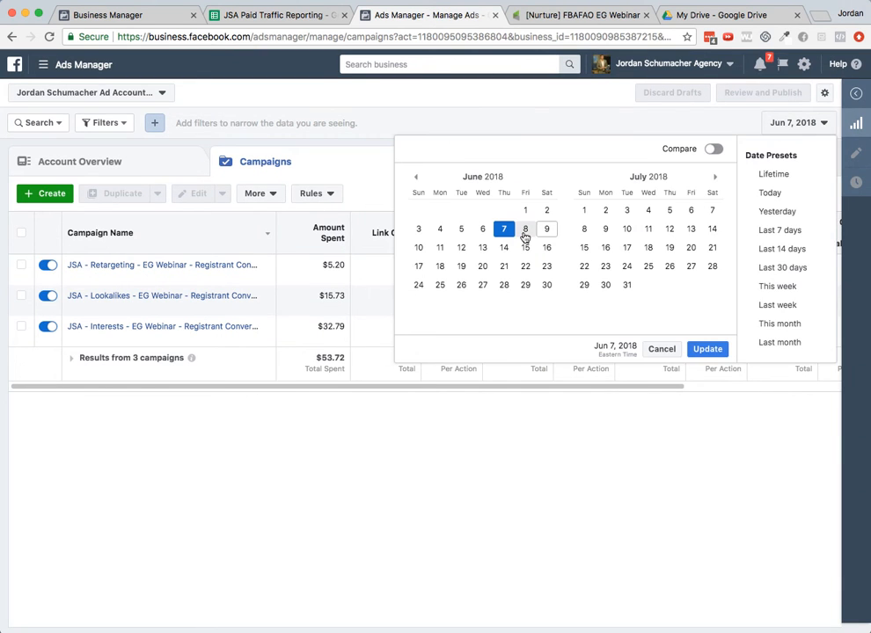
left_click(525, 229)
left_click(707, 349)
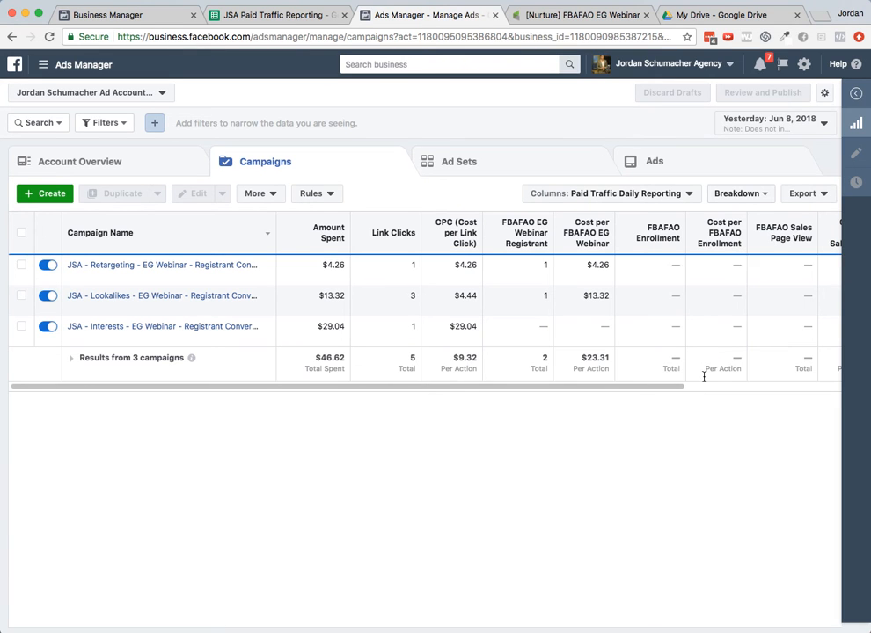
- Enter 46.62 as the Ad Spend for 6/8/2018
left_click(259, 11)
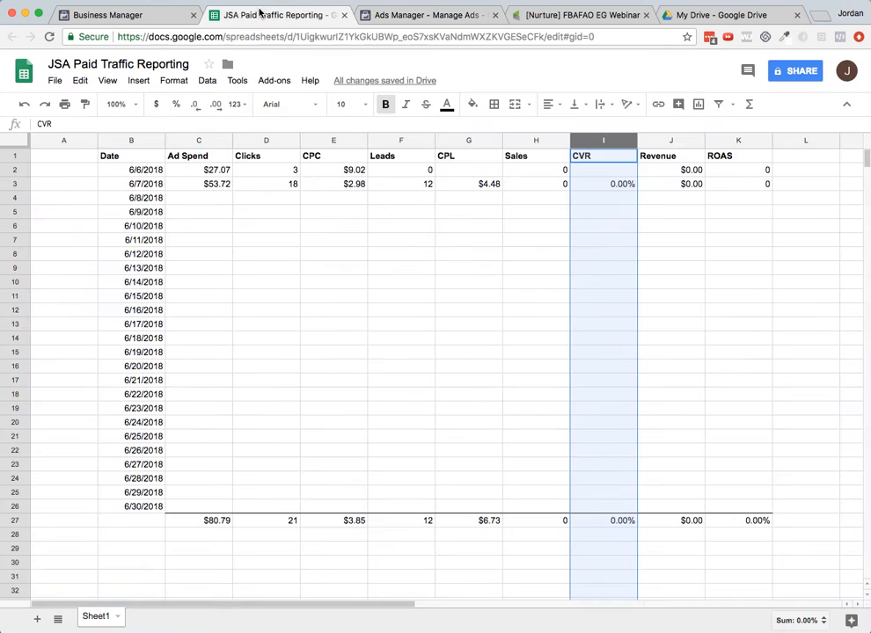
left_click(203, 200)
type("4")
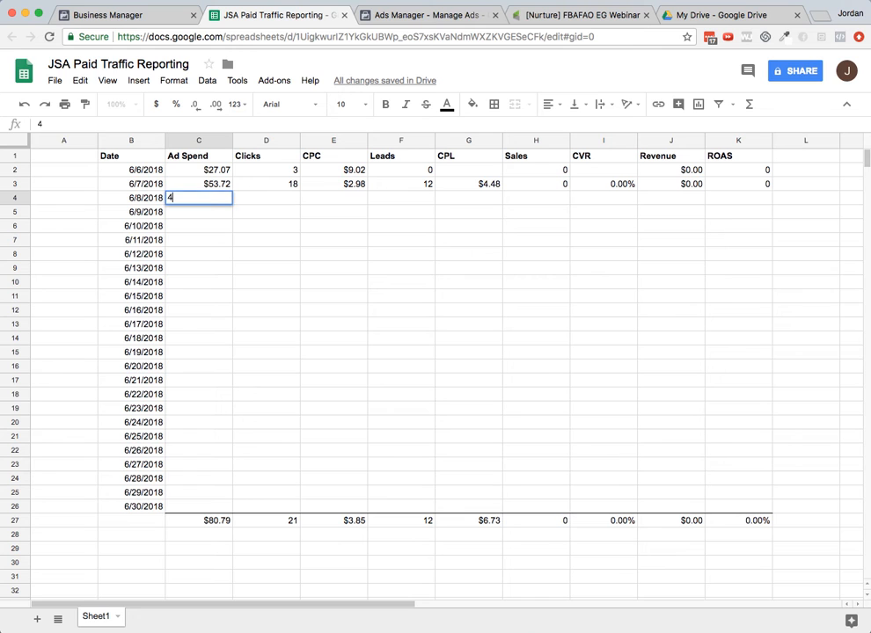
type("6.62")
key("Tab")
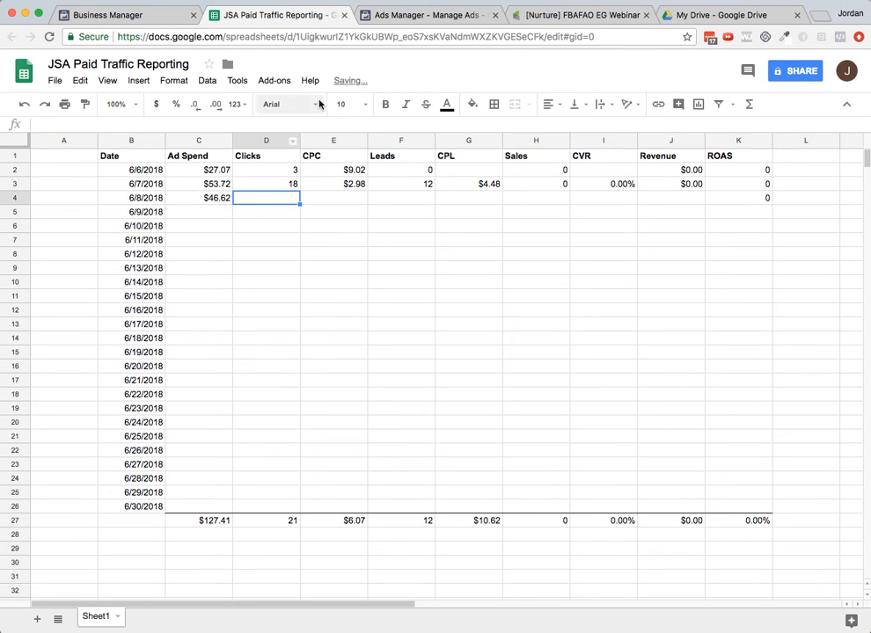
- Enter 5 as the Clicks for 6/8/2018
left_click(389, 17)
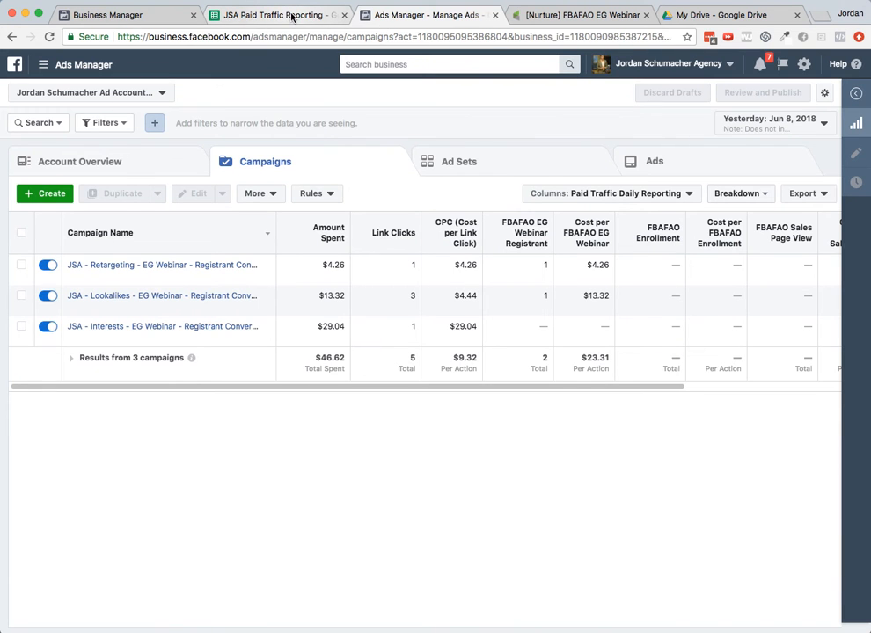
left_click(292, 18)
type("5")
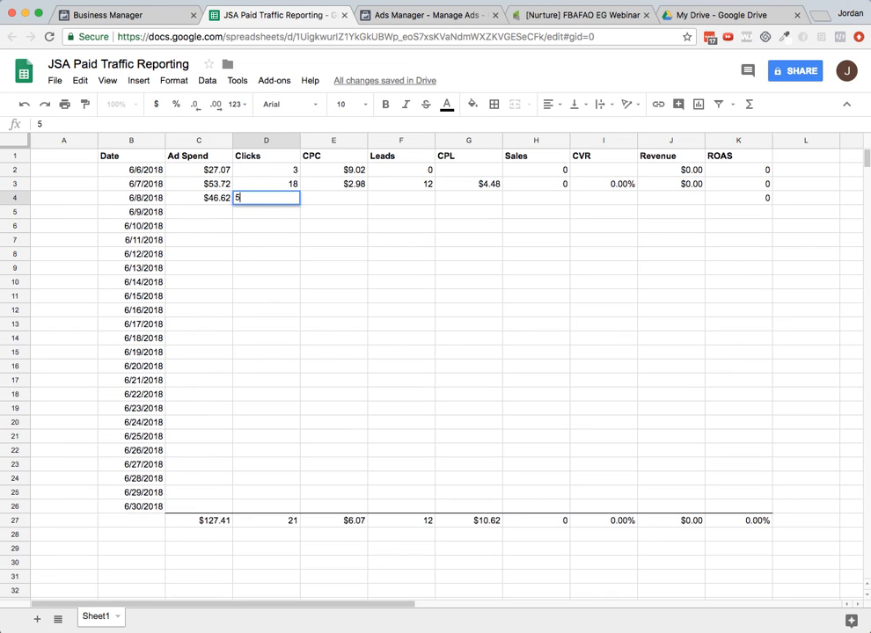
key("Tab")
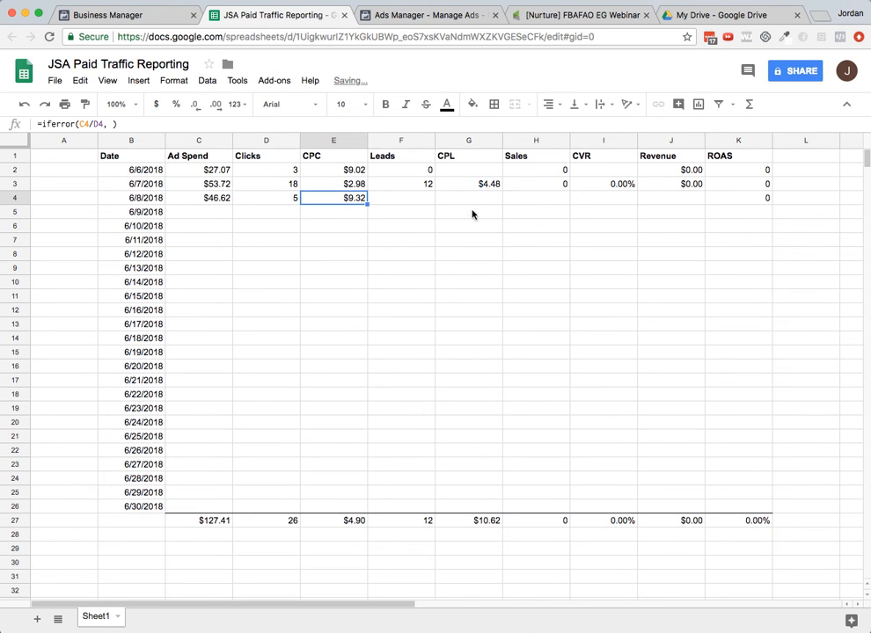
key("Tab")
- Switch to the Infusionsoft campaign report and set its date range to 06-08-2018
left_click(540, 17)
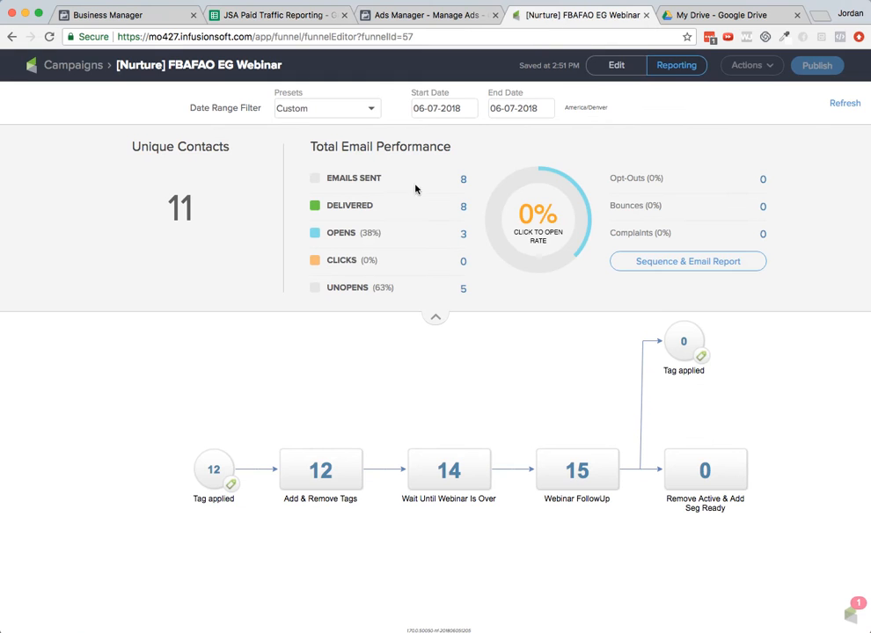
left_click(440, 109)
left_click(609, 182)
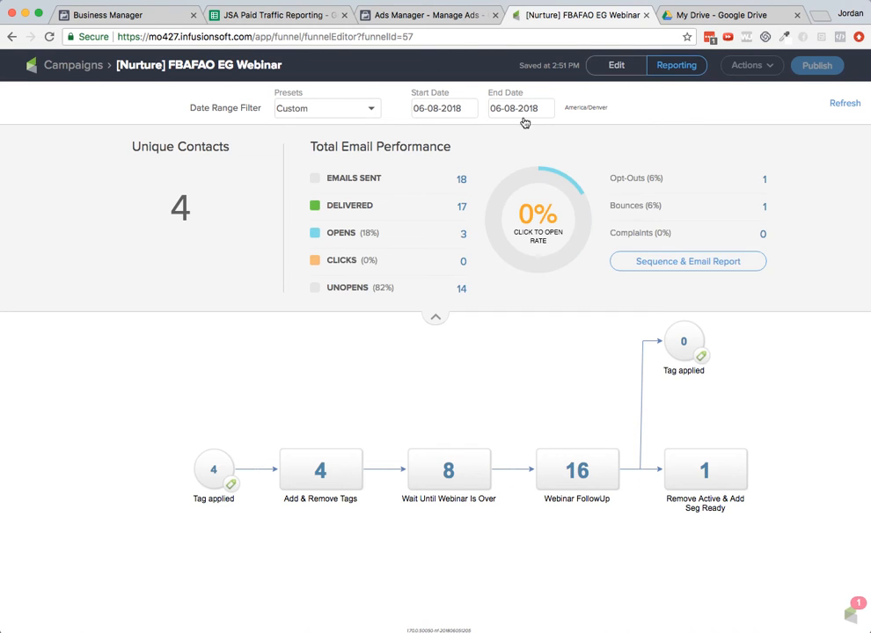
mouse_move(213, 473)
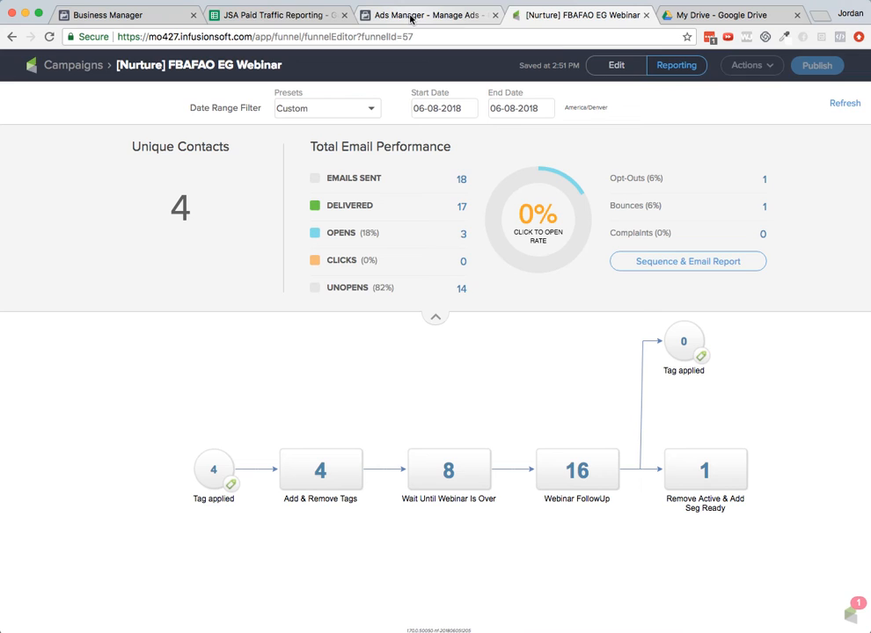
- Enter 4 as the Leads for 6/8/2018
left_click(313, 18)
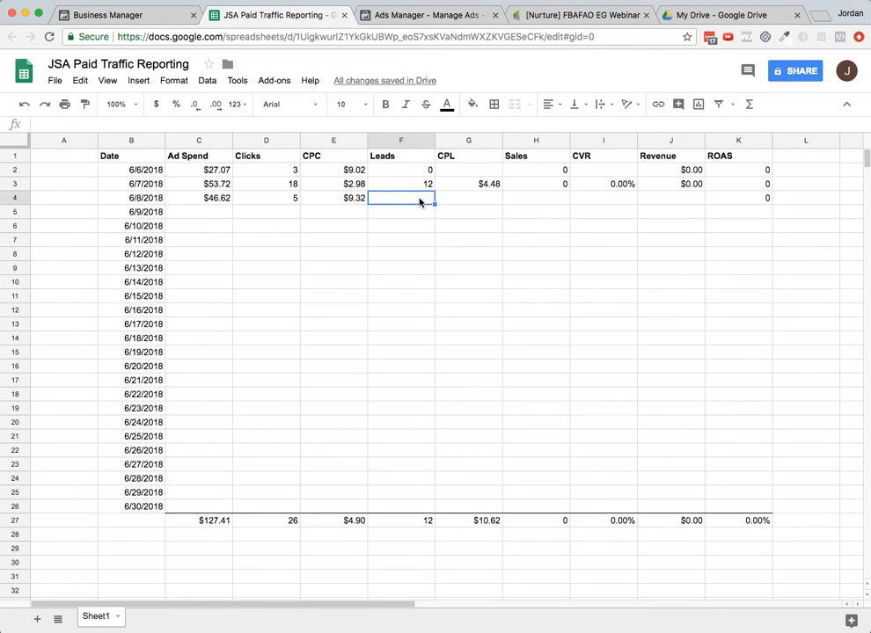
type("4")
key("Tab")
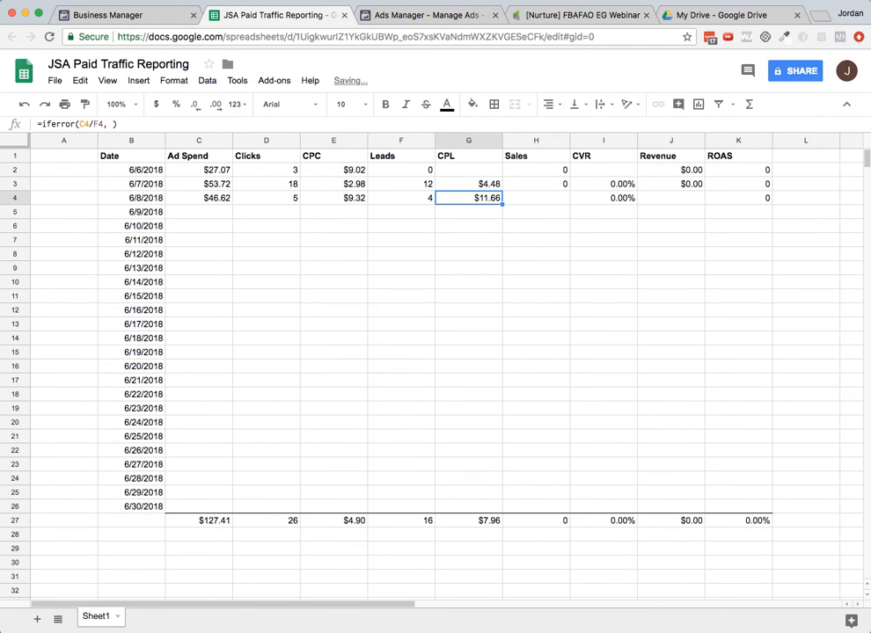
- Enter 0 as both the Sales and the Revenue for 6/8/2018
key("Tab")
type("0")
key("Tab")
key("Tab")
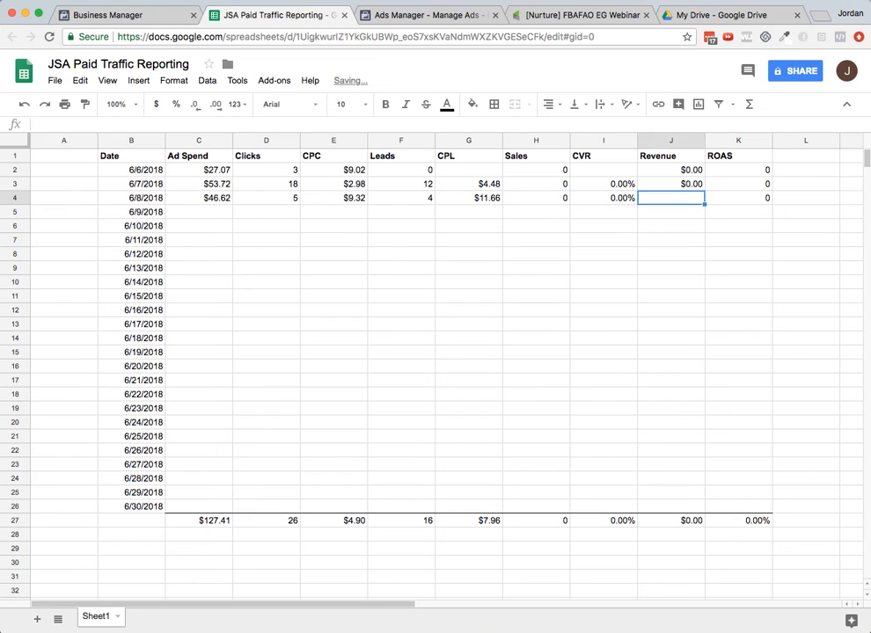
type("0")
key("Tab")
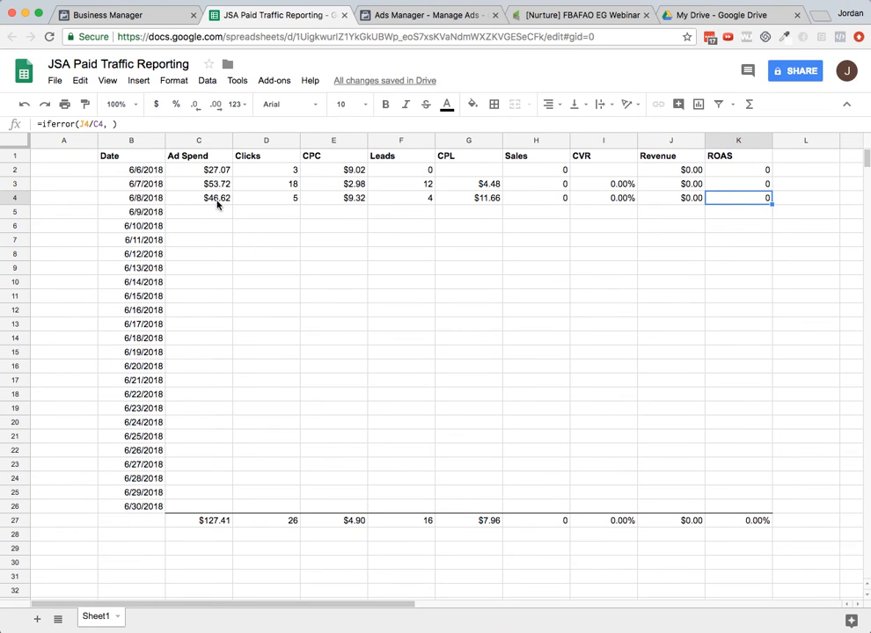
left_click(452, 17)
left_click(816, 130)
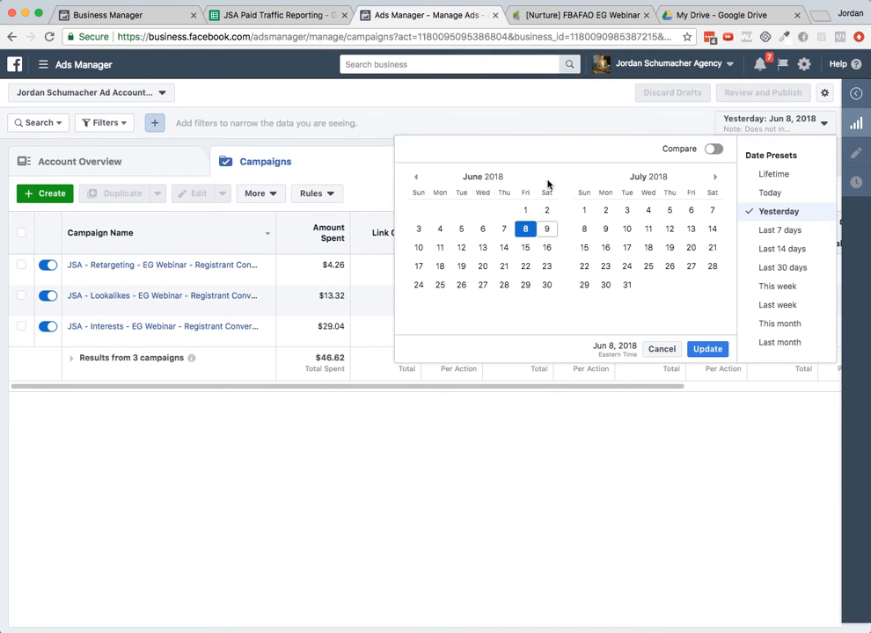
left_click(631, 474)
left_click(316, 20)
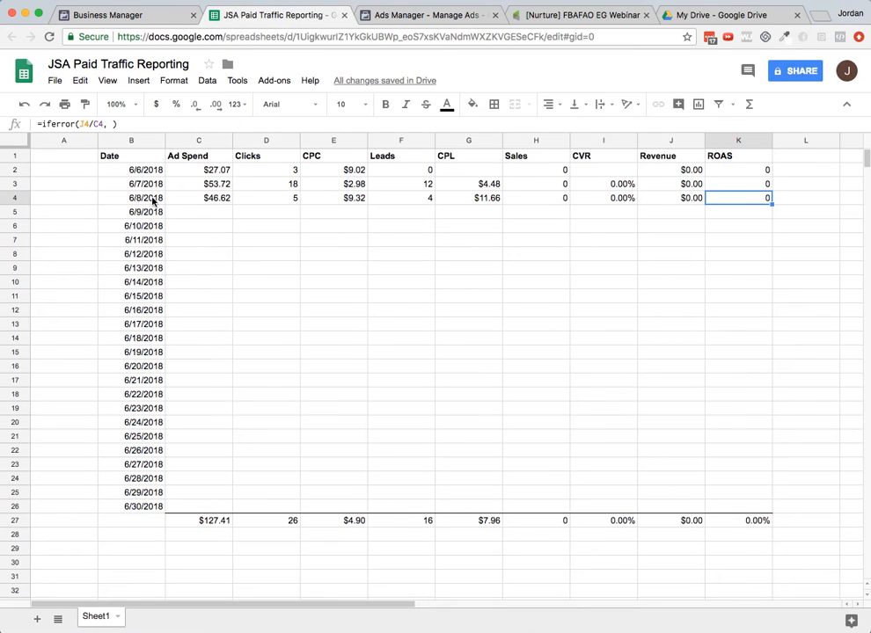
- Select the Ad Spend entries for 6/6/2018 through 6/8/2018 to check their sum
left_click_drag(200, 198, 204, 169)
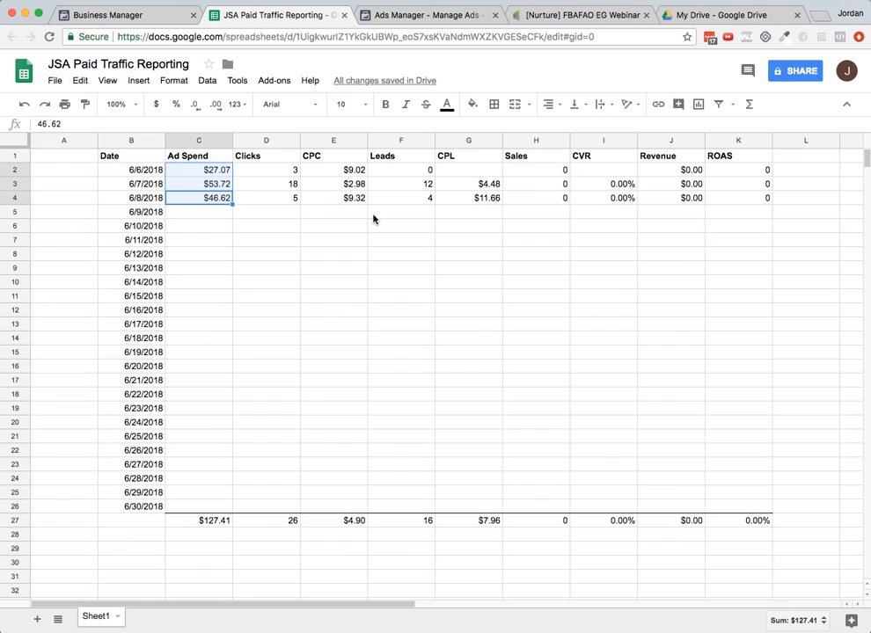
left_click(247, 217)
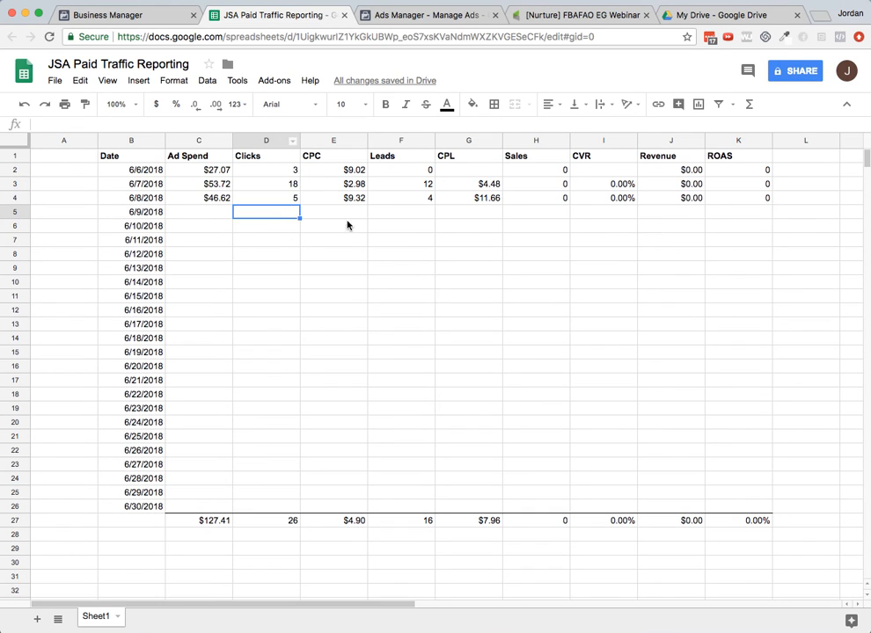
left_click_drag(449, 242, 406, 261)
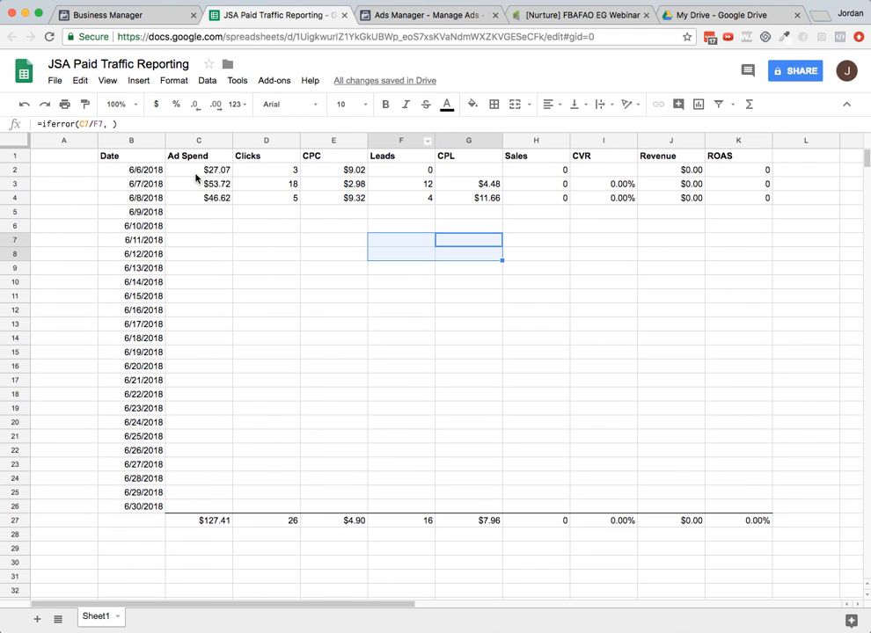
left_click_drag(205, 171, 208, 206)
left_click(212, 212)
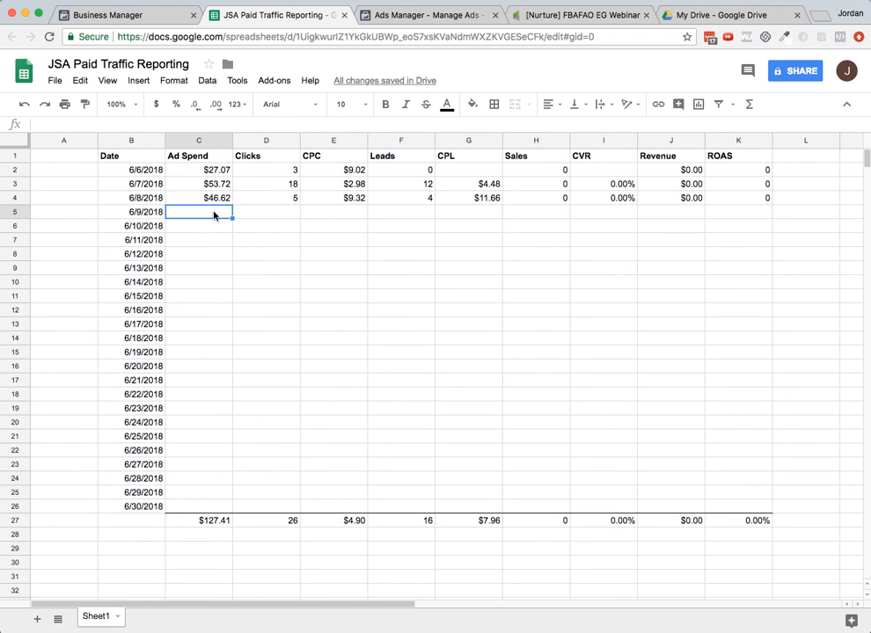